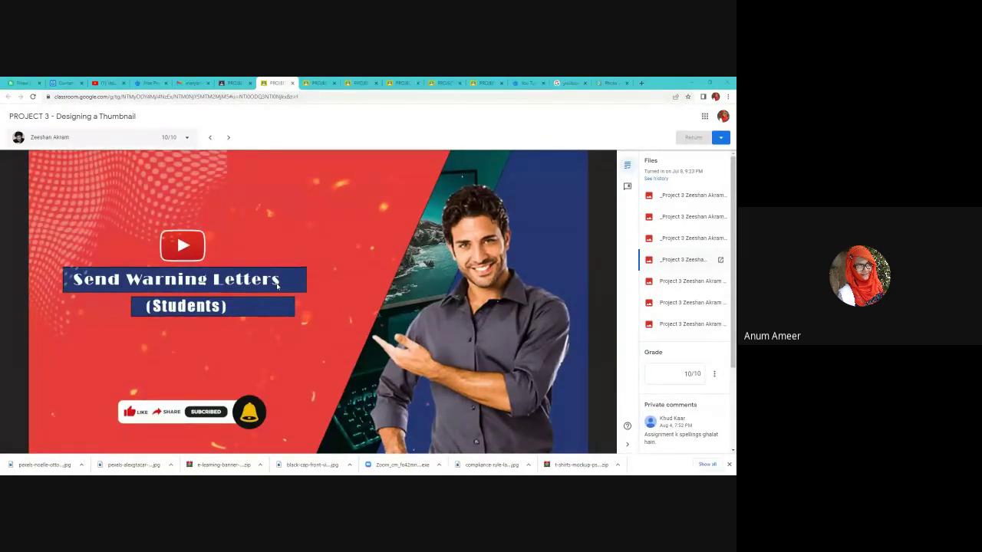
- Examine the students' submitted YouTube thumbnail designs for Project 3 across the open Classroom assignments
left_click(672, 198)
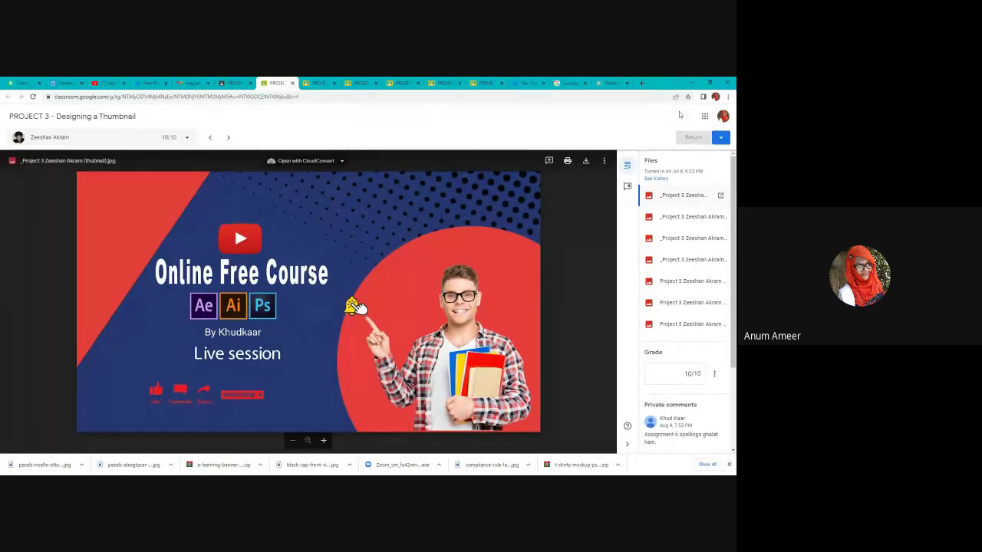
left_click(709, 220)
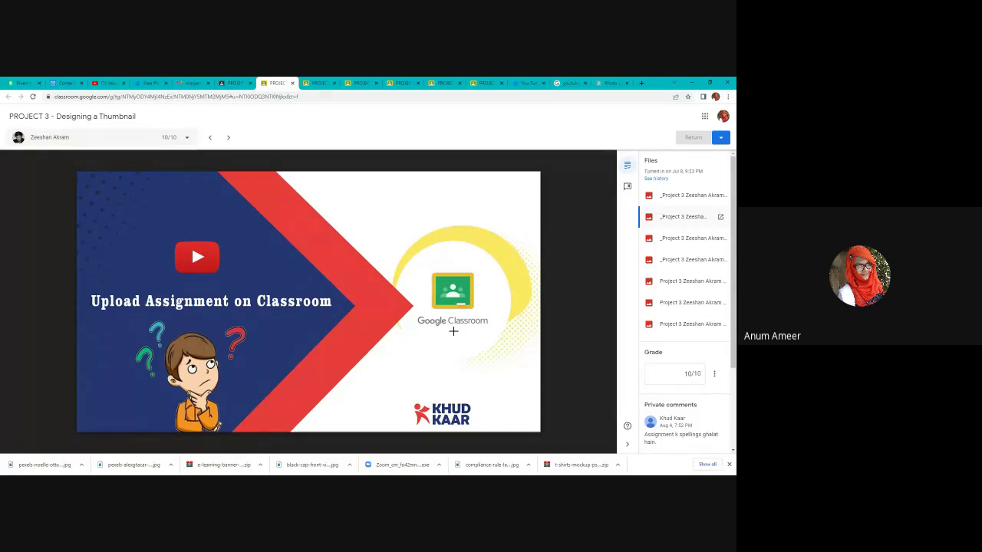
left_click(321, 82)
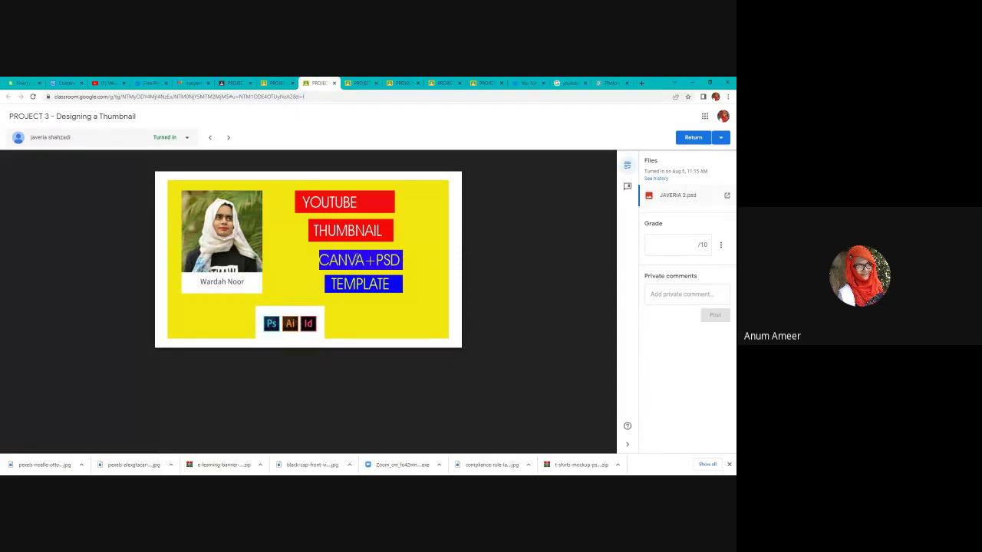
left_click(362, 82)
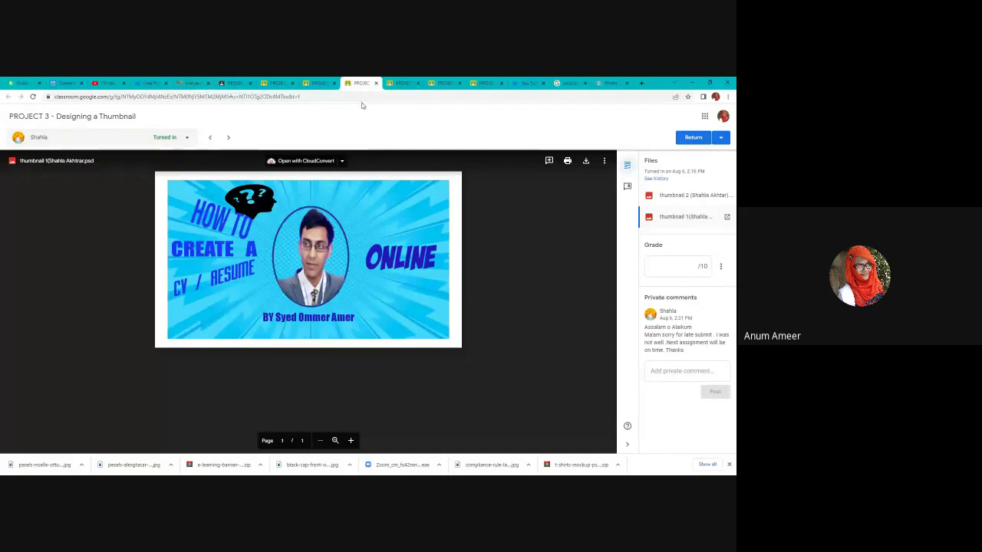
left_click(680, 205)
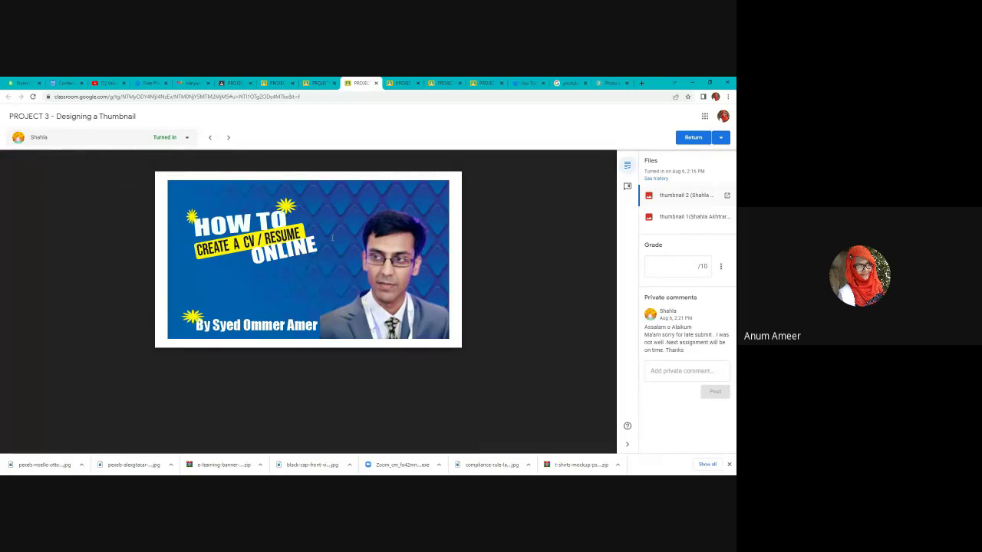
left_click(405, 85)
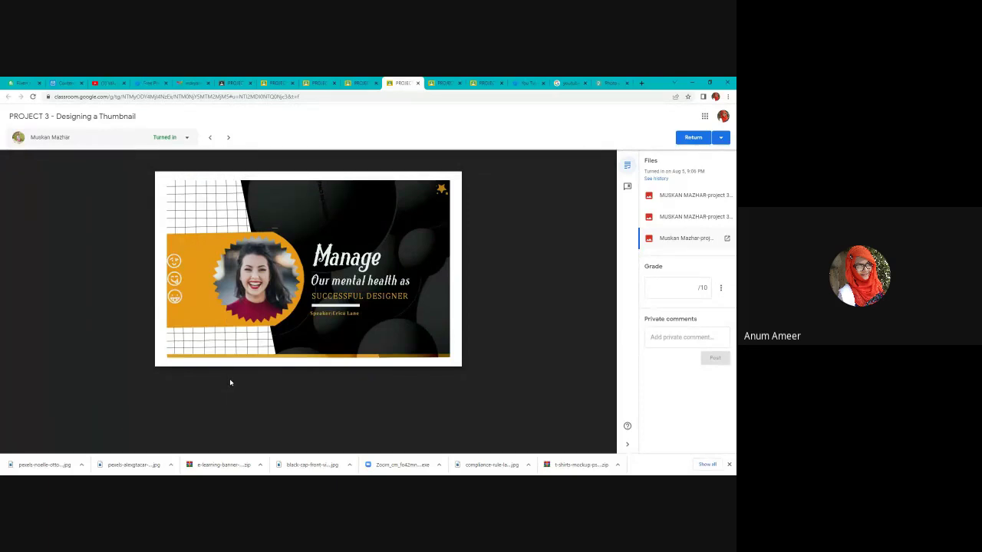
left_click(691, 198)
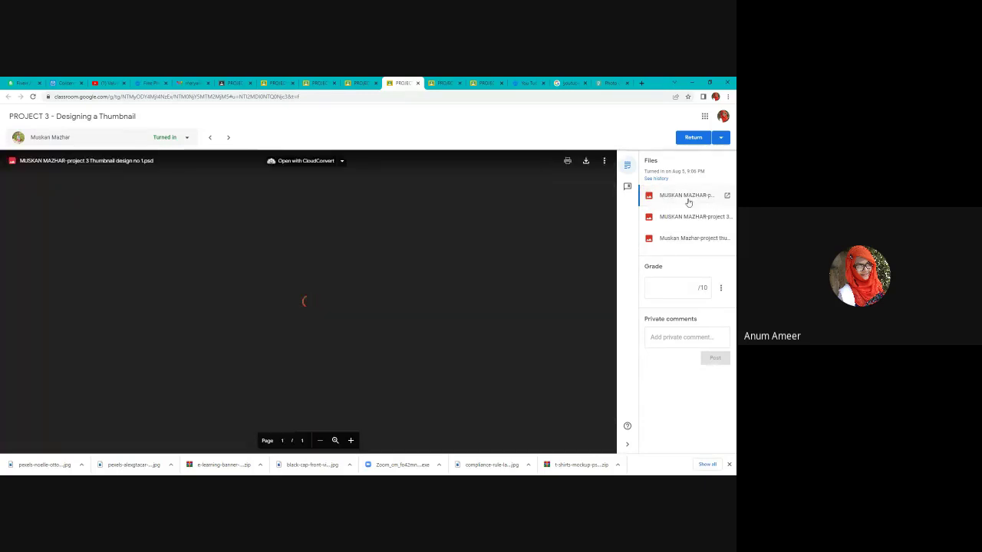
left_click(693, 240)
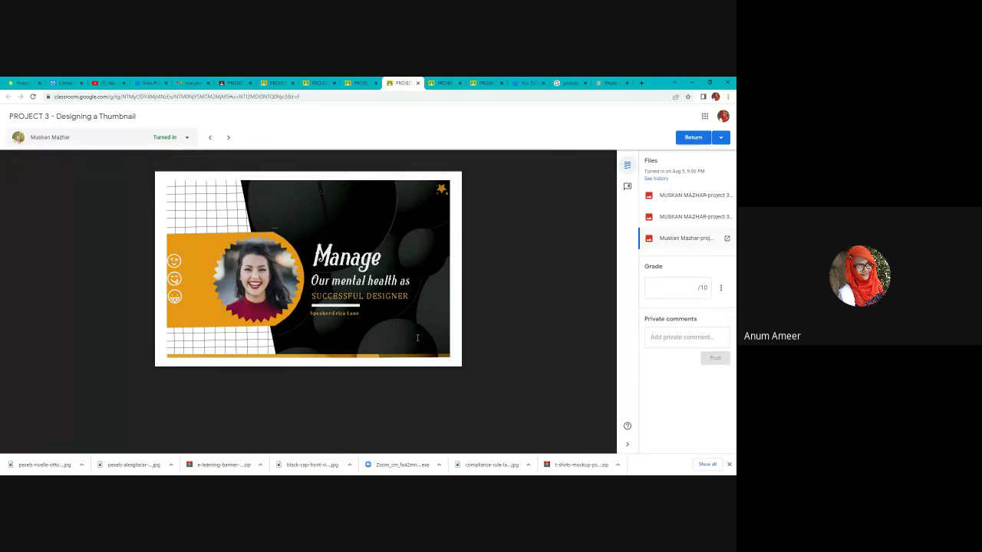
left_click(433, 82)
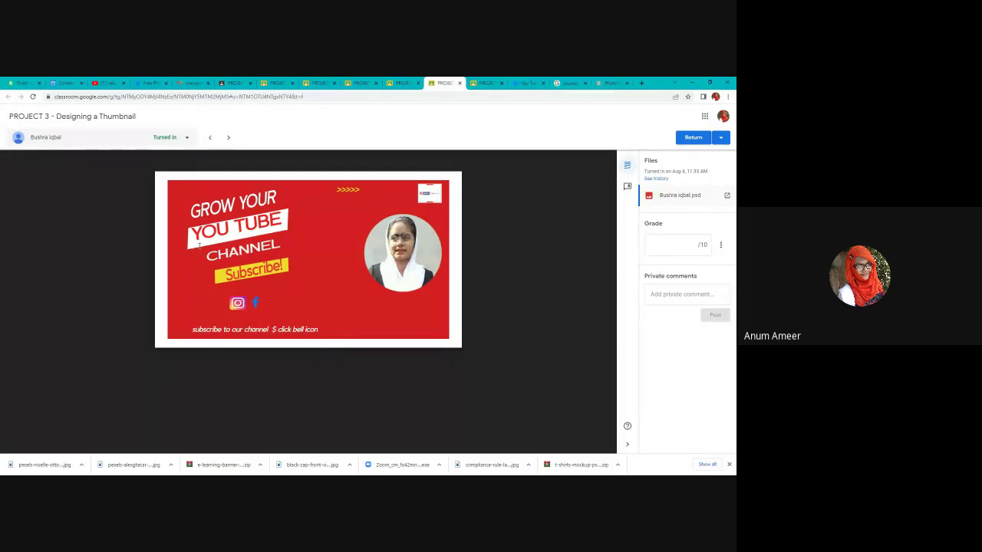
left_click(487, 82)
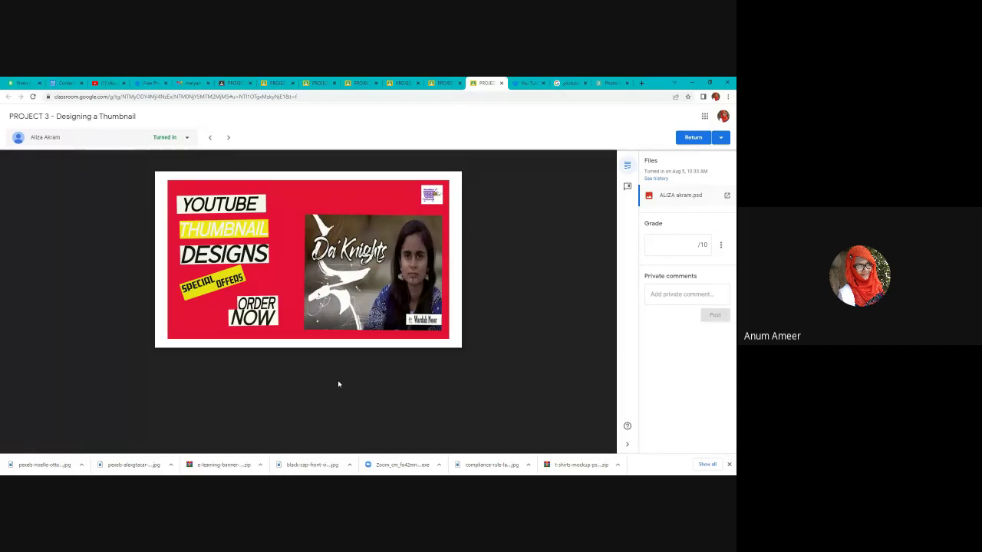
- Switch to Photoshop, try enlarging the e-learning banner's title to more than twice its size, and undo the scaling
mouse_move(303, 449)
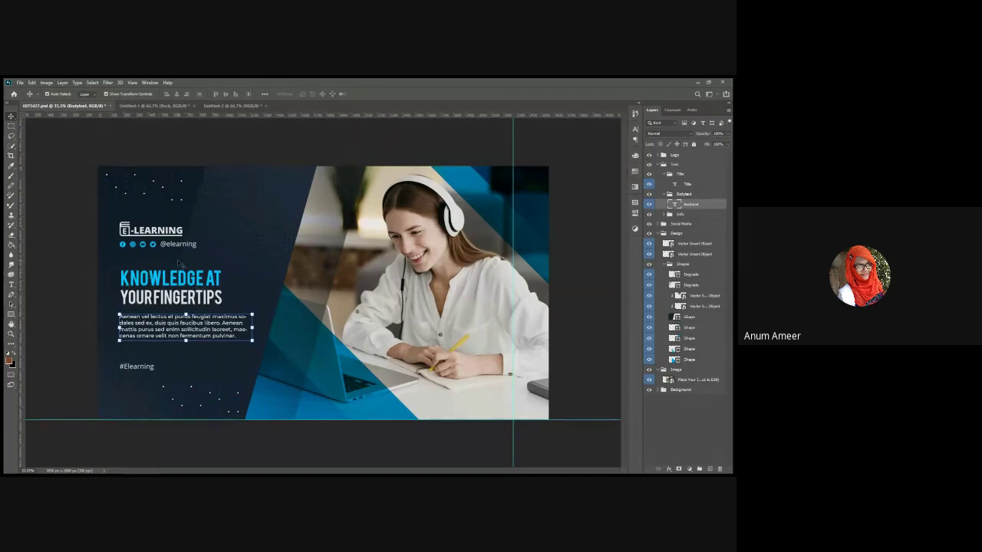
left_click(167, 299)
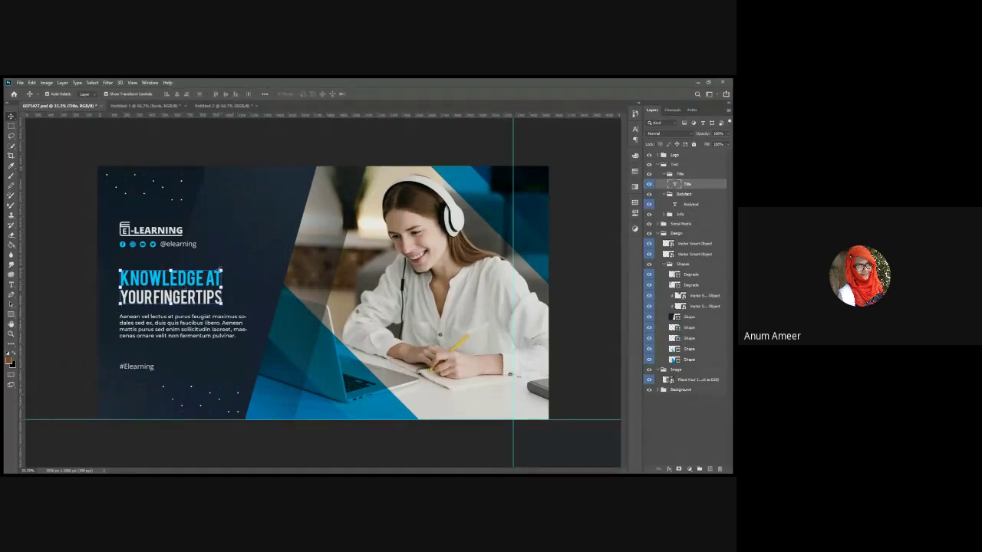
key("ctrl+t")
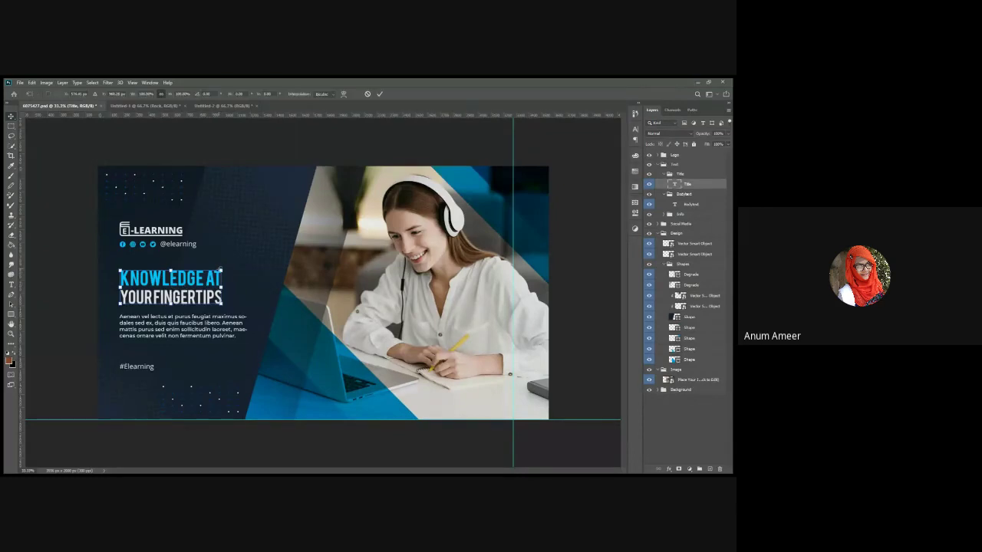
left_click_drag(226, 266, 345, 193)
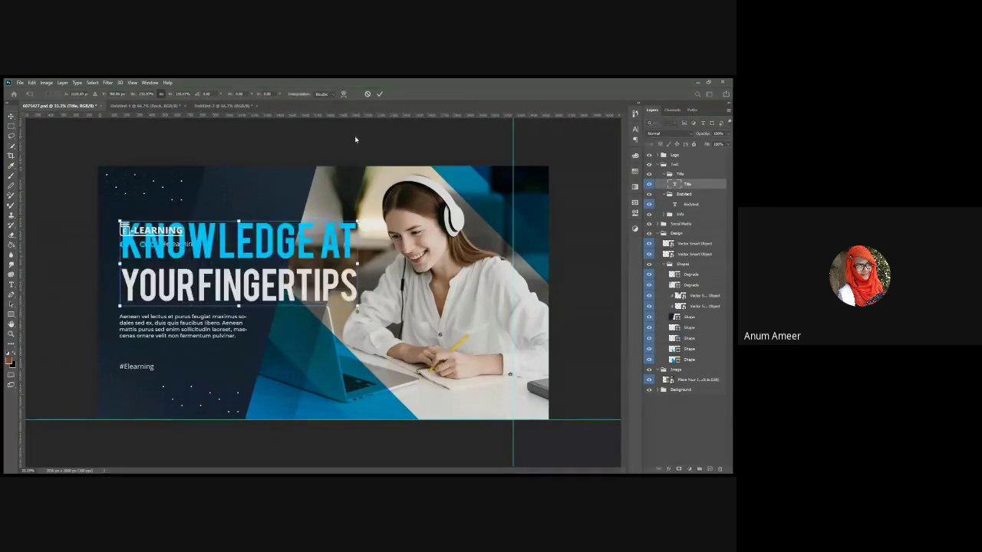
left_click(379, 95)
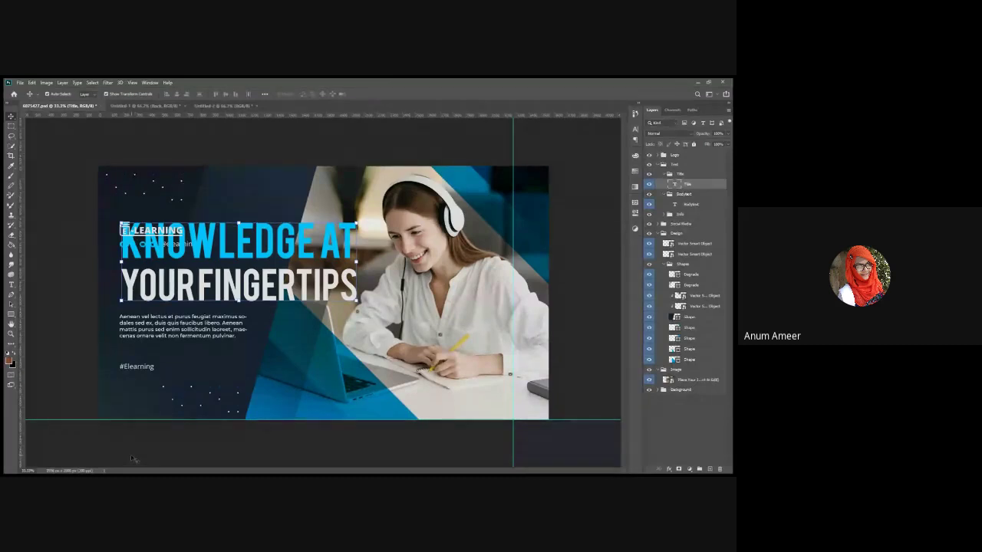
key("ctrl+z")
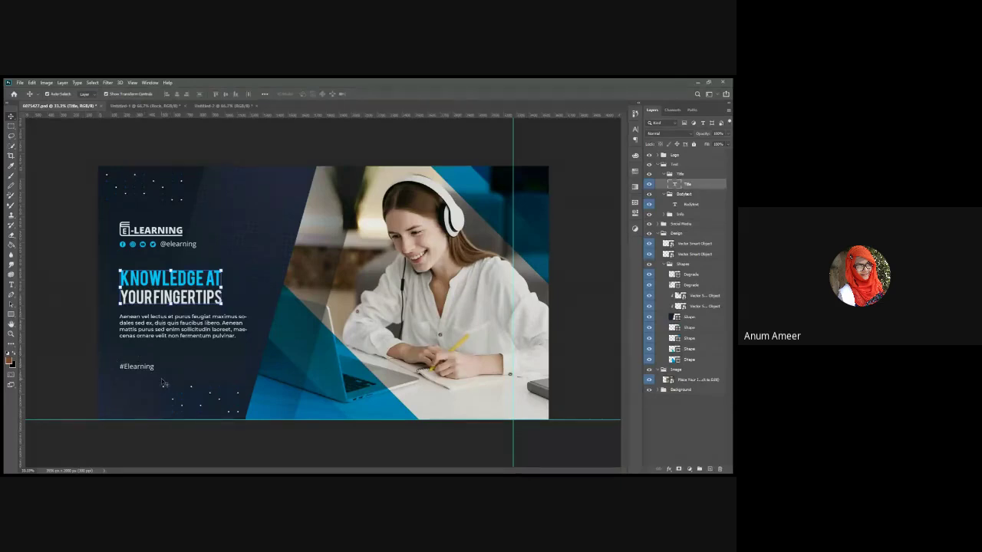
- Try the Screen and Subtract blend modes on the large blue triangle in the banner's upper-right corner
left_click(247, 187)
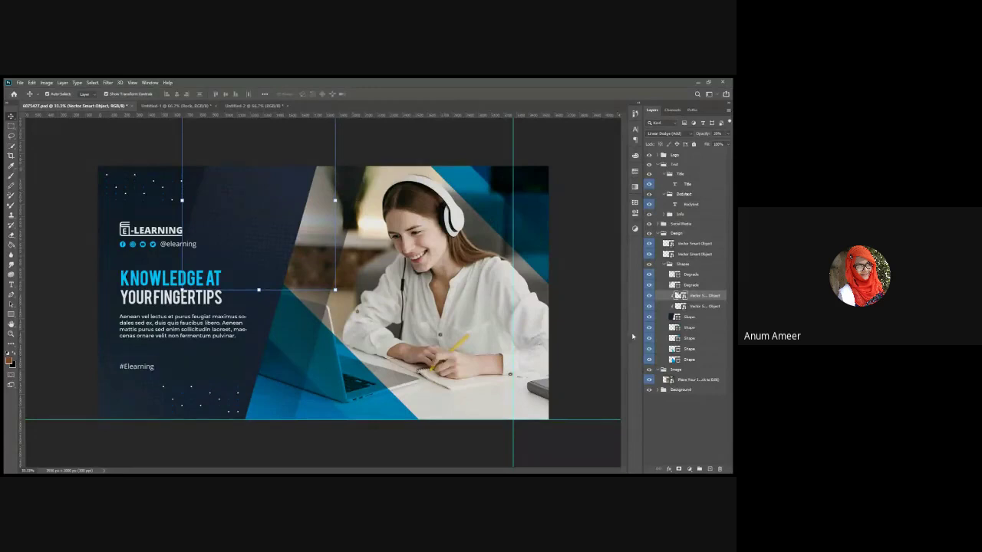
left_click(534, 208)
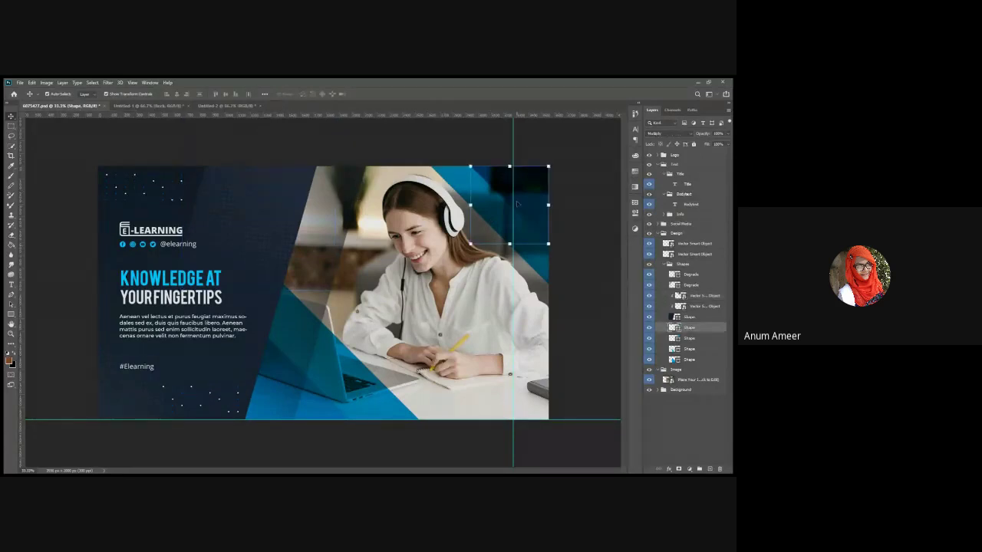
left_click(555, 271)
left_click(539, 260)
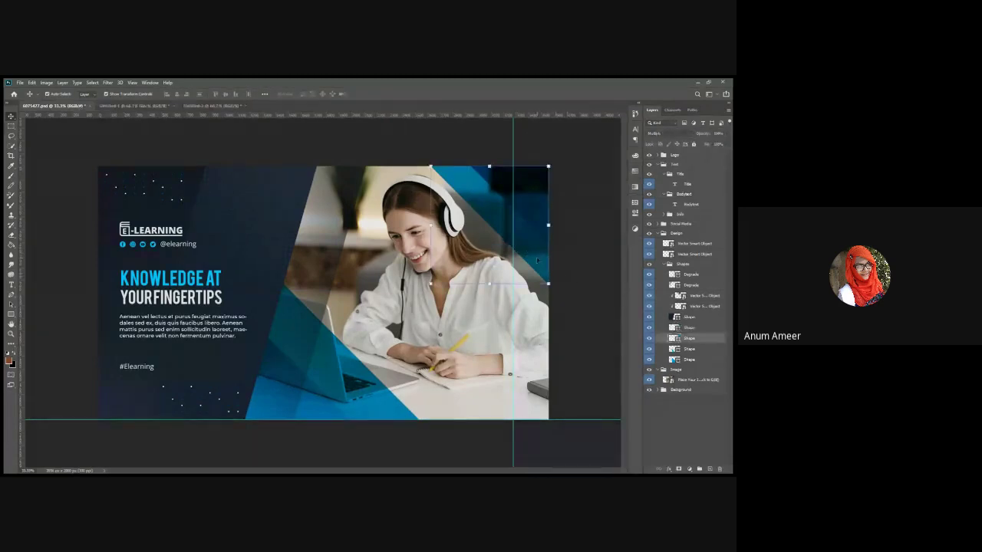
left_click(668, 134)
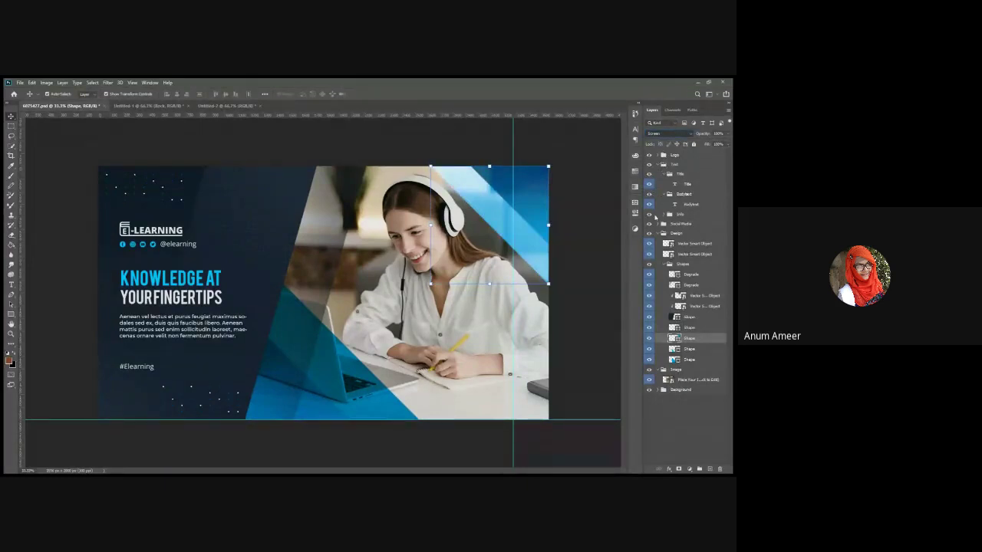
left_click(656, 286)
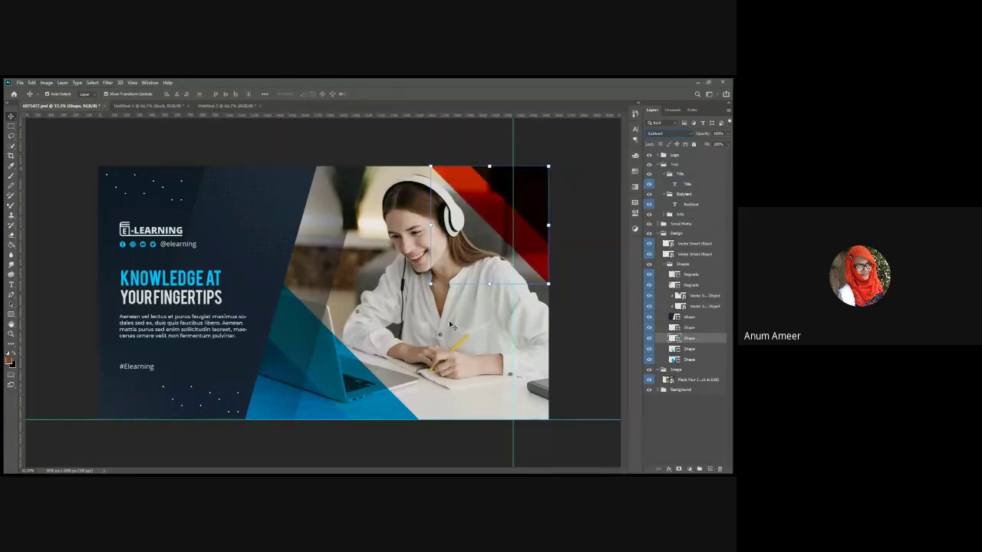
- Try a lower opacity with the Dissolve and Hue blend modes on the smaller dark triangle in the banner's upper-right corner
left_click(540, 201)
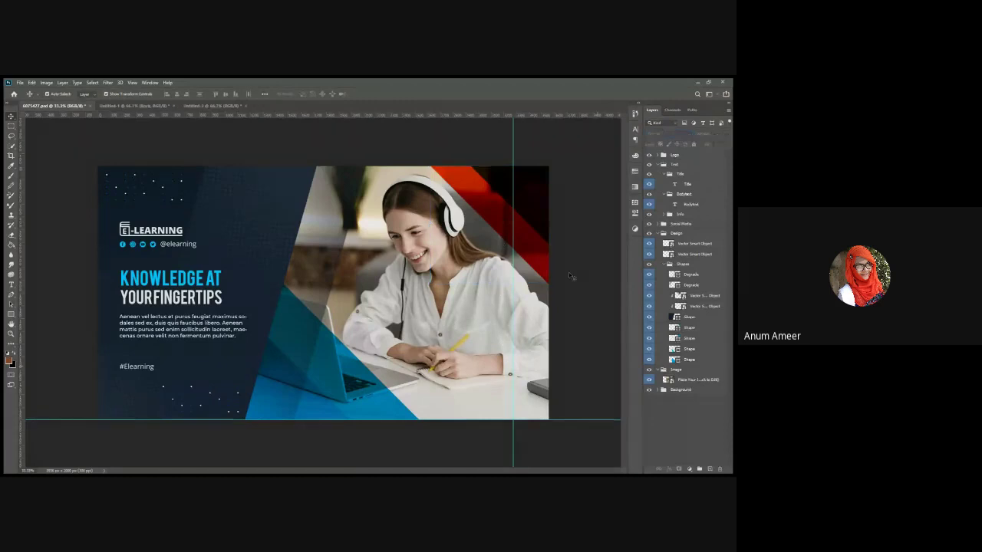
left_click(729, 135)
left_click_drag(729, 142, 692, 142)
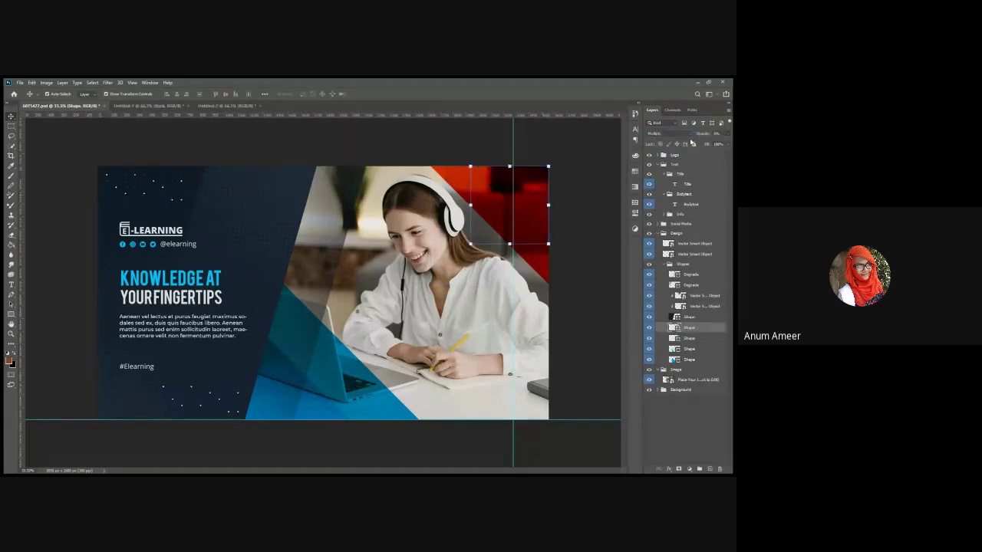
left_click(669, 133)
left_click(664, 211)
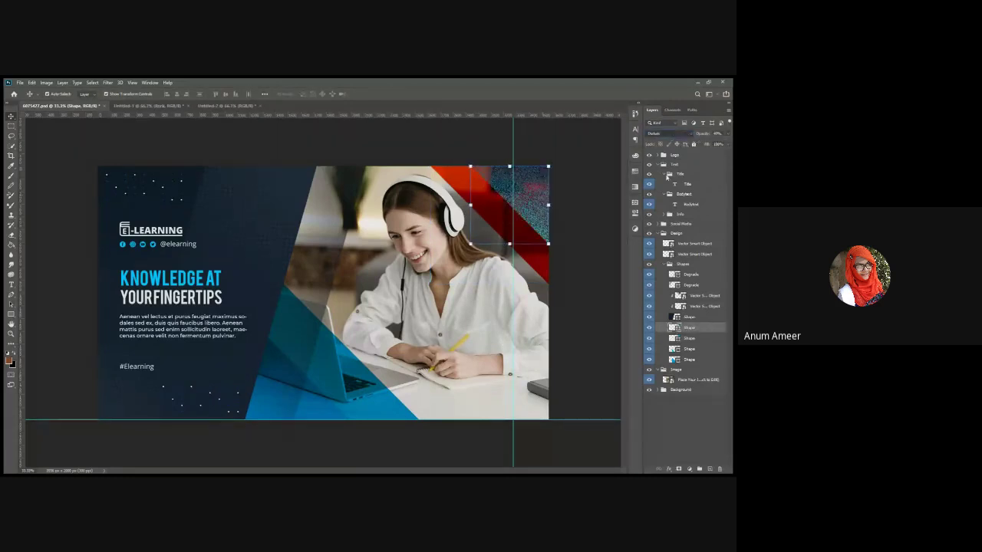
left_click(666, 303)
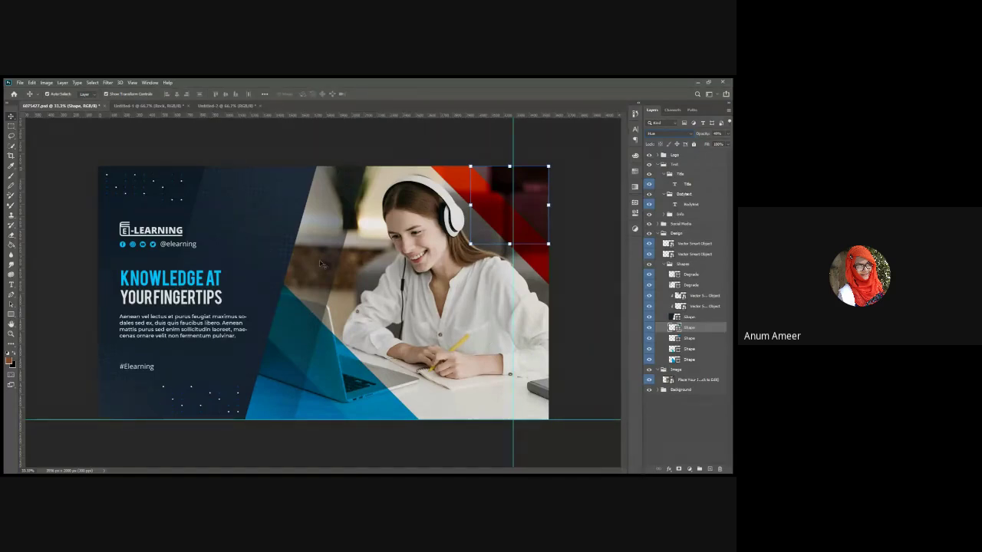
- Undo the blend mode and opacity changes made to the banner's corner triangles
left_click(561, 340)
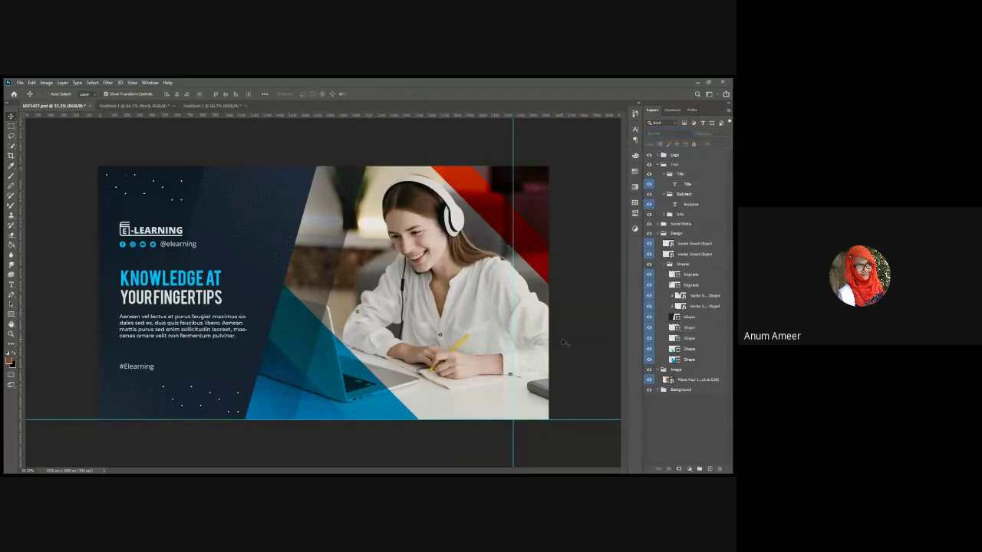
key("ctrl+z")
key("ctrl+z")
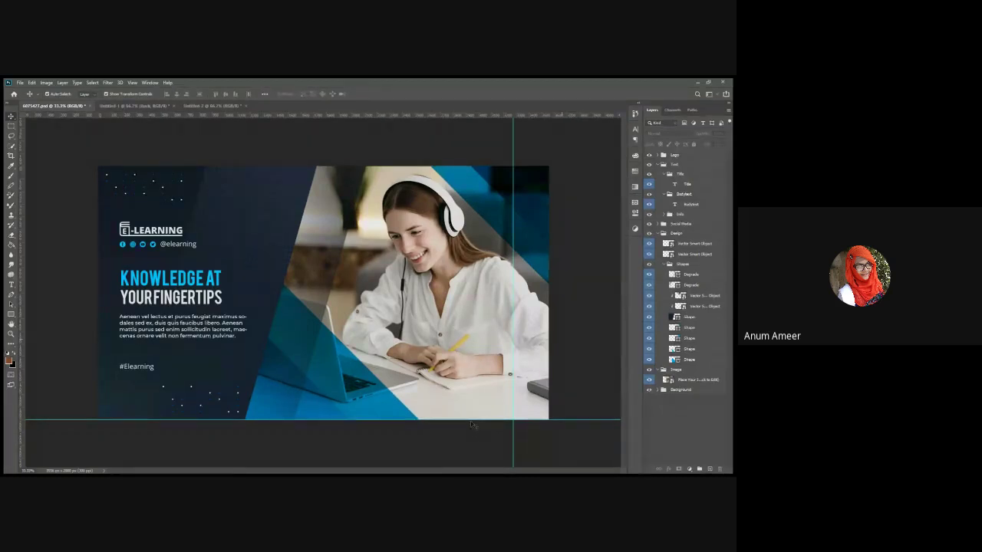
- Draw a filled rectangle over the woman's photo, just above the image layer, and recolour it pink
left_click(493, 364)
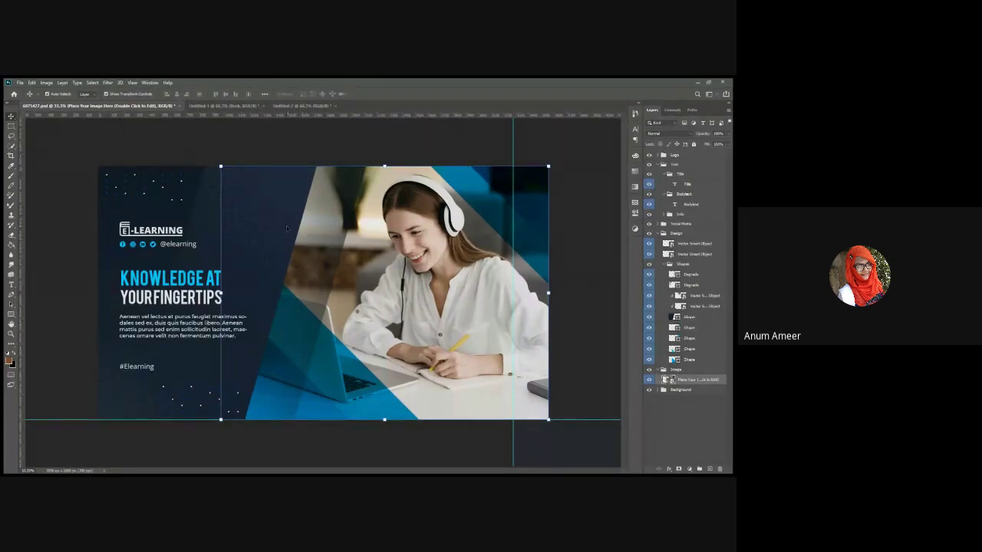
left_click(11, 314)
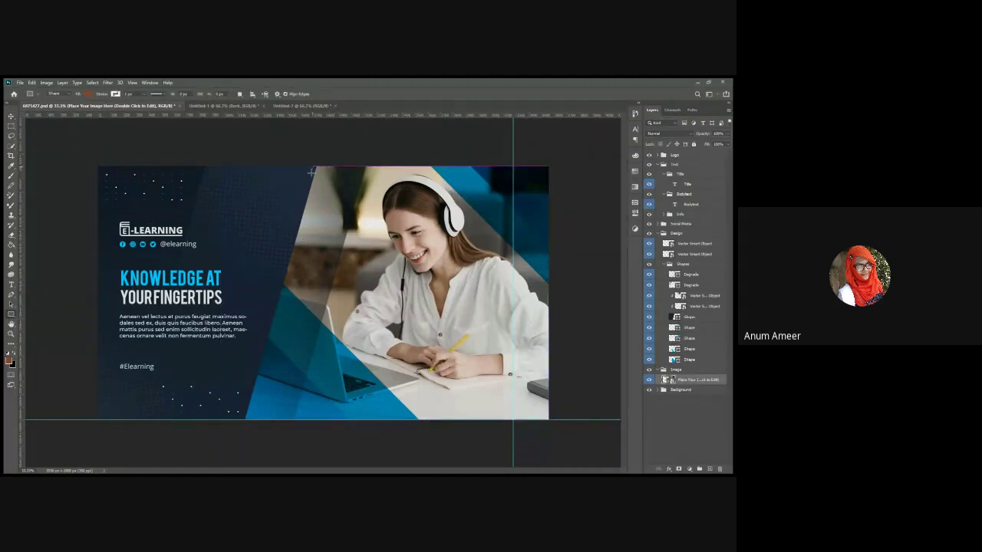
left_click_drag(321, 374, 510, 383)
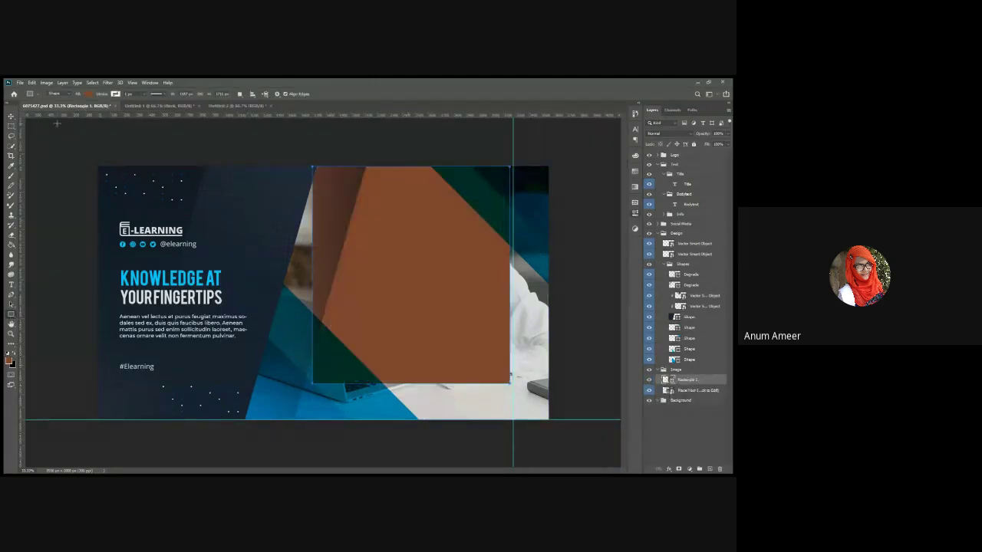
left_click(11, 115)
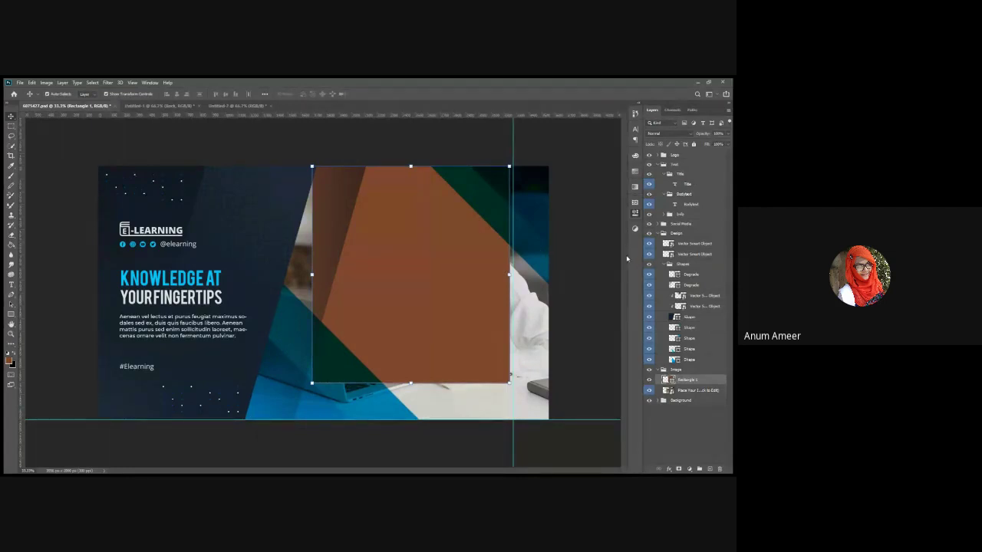
key("i")
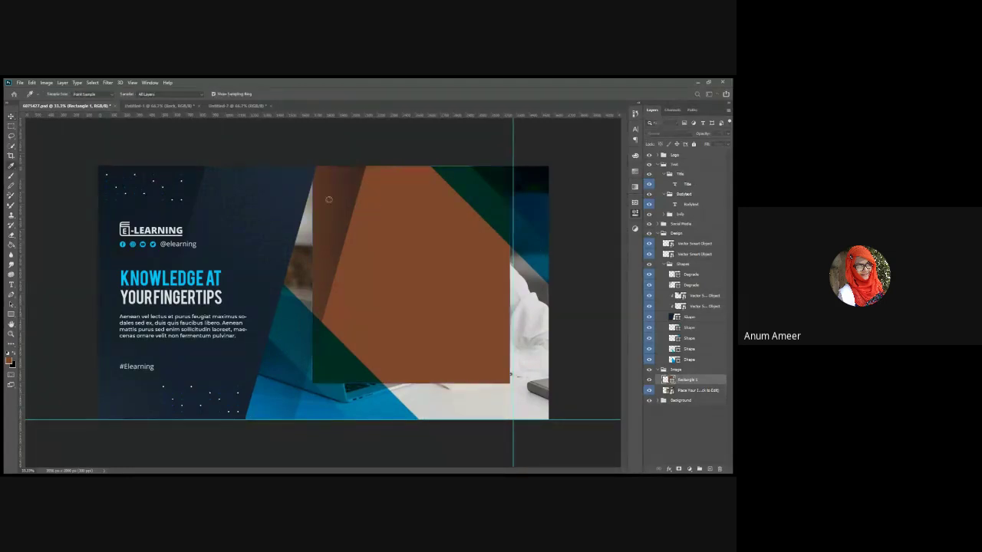
left_click(422, 170)
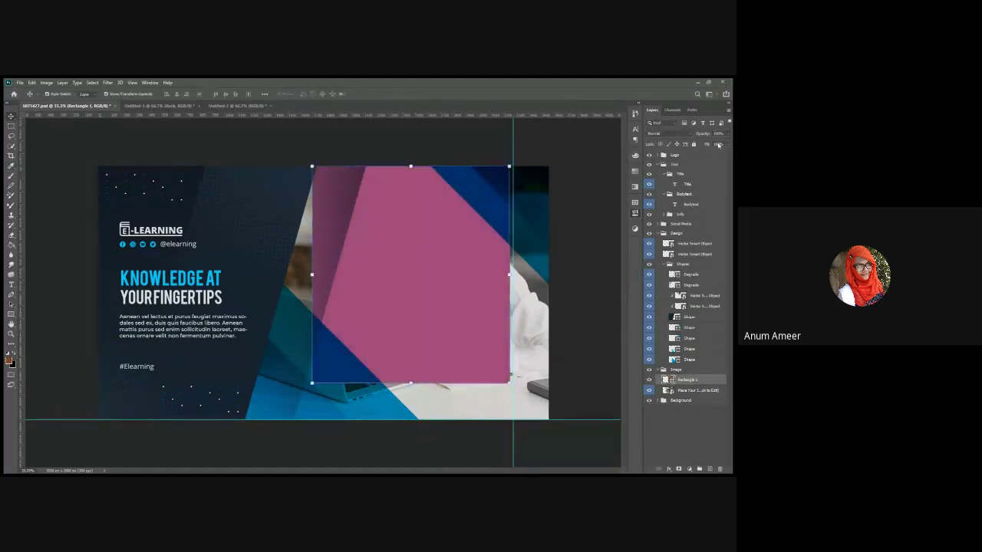
- Make the pink rectangle semi-transparent and move the KNOWLEDGE AT YOUR FINGERTIPS title onto its upper part
mouse_move(718, 144)
left_mouse_down()
mouse_move(709, 148)
mouse_move(721, 145)
left_mouse_up()
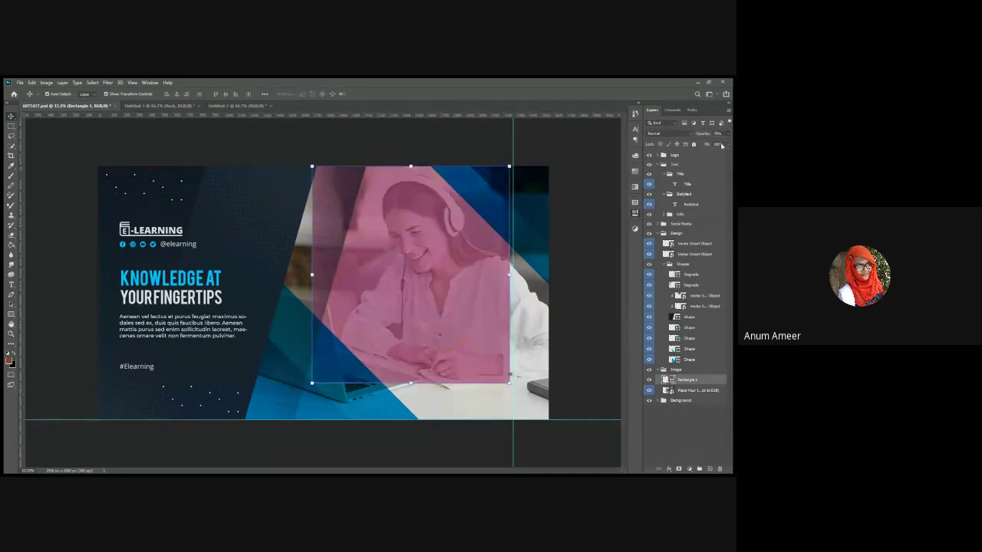
left_click(726, 145)
left_click_drag(176, 293, 414, 241)
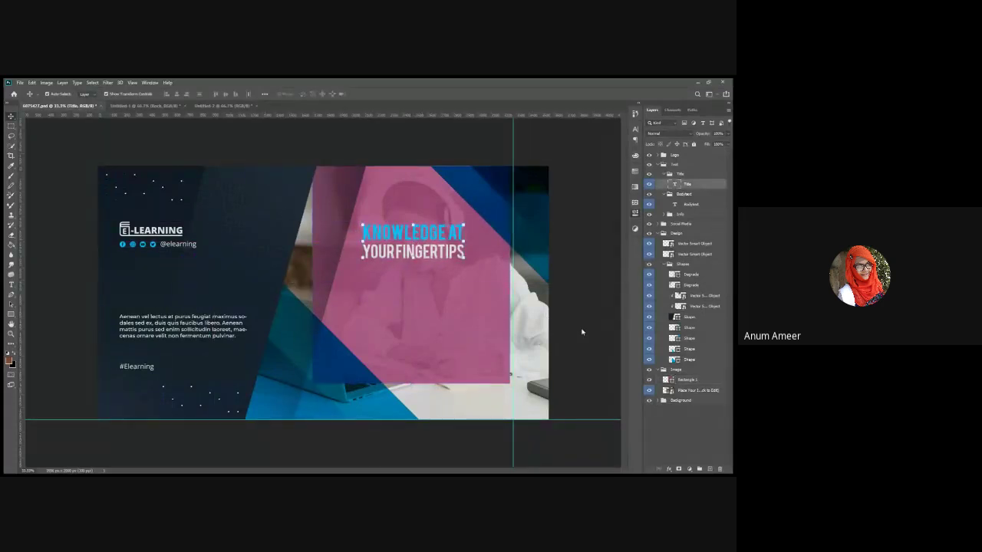
- Try the KNOWLEDGE AT YOUR FINGERTIPS title in black over the pink rectangle and undo the last two changes
key("i")
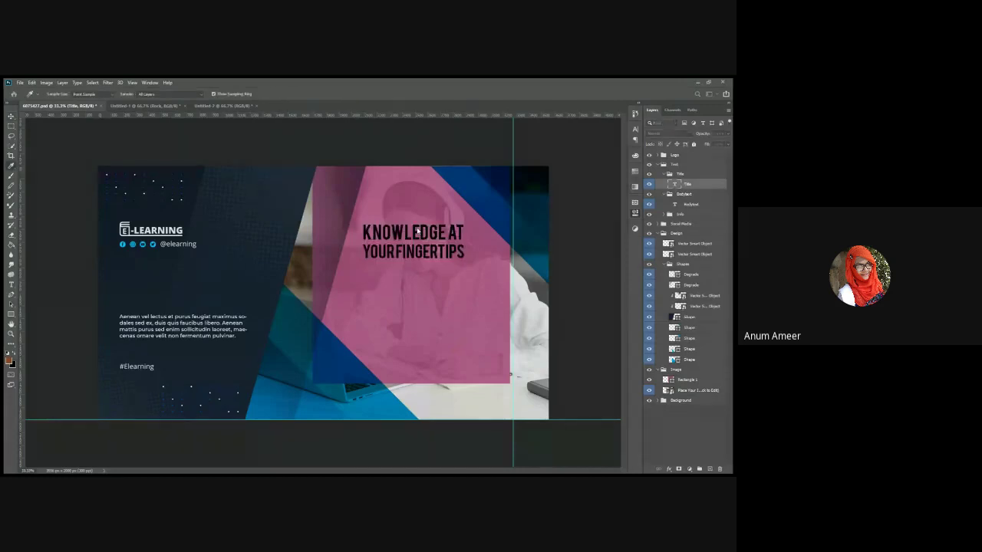
key("v")
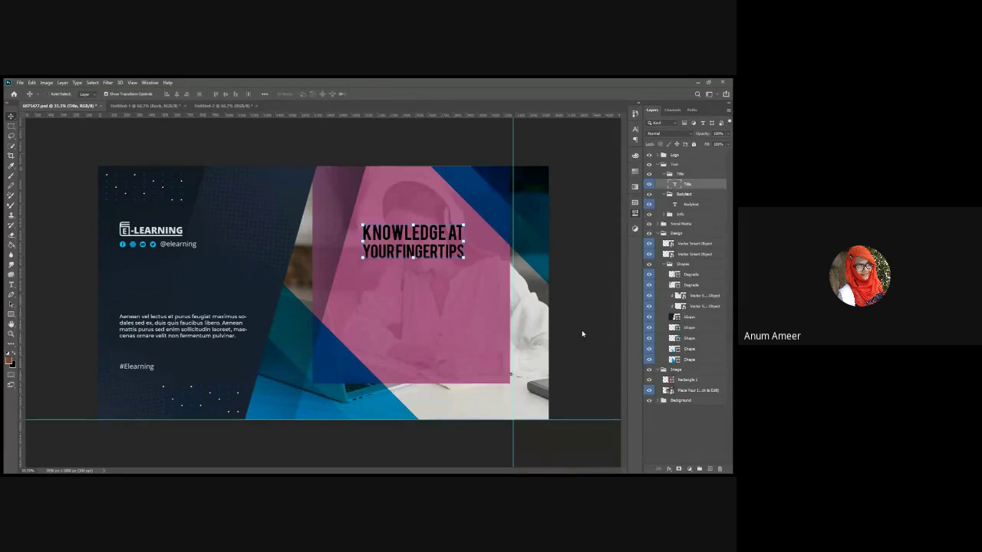
key("ctrl+z")
key("ctrl+z")
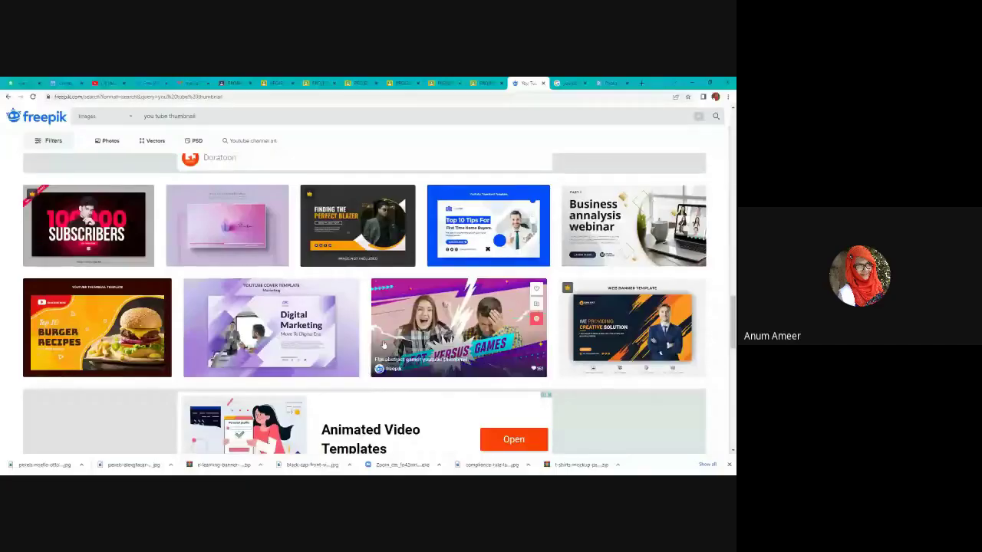
- Switch to Freepik and browse the YouTube thumbnail search results for examples of text, photo and colour layouts
scroll(419, 242, "down", 6)
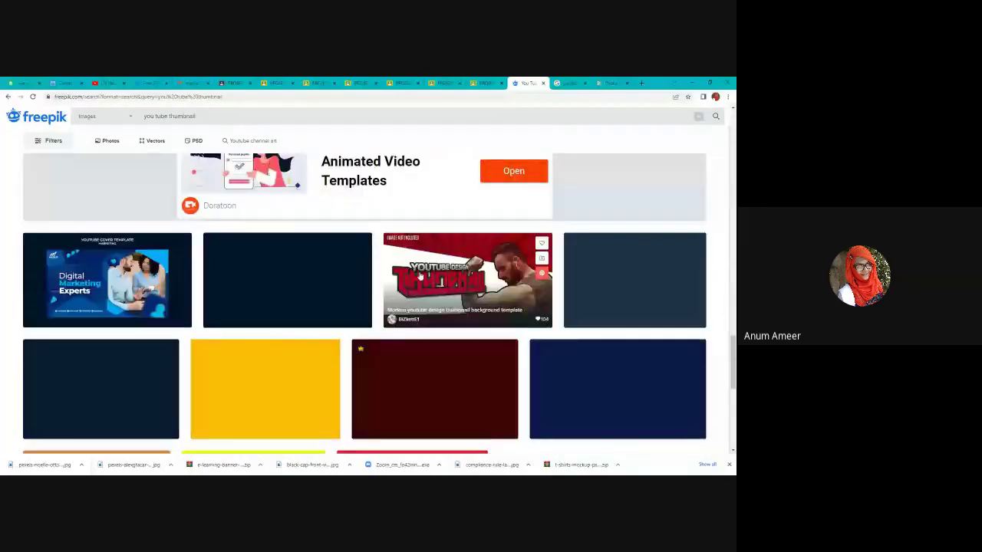
scroll(419, 280, "up", 2)
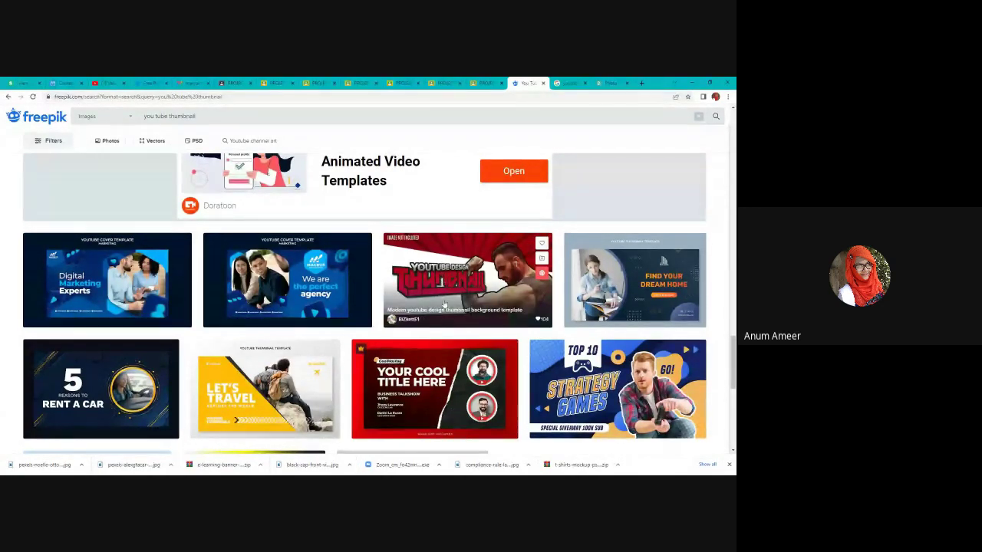
scroll(444, 304, "down", 2)
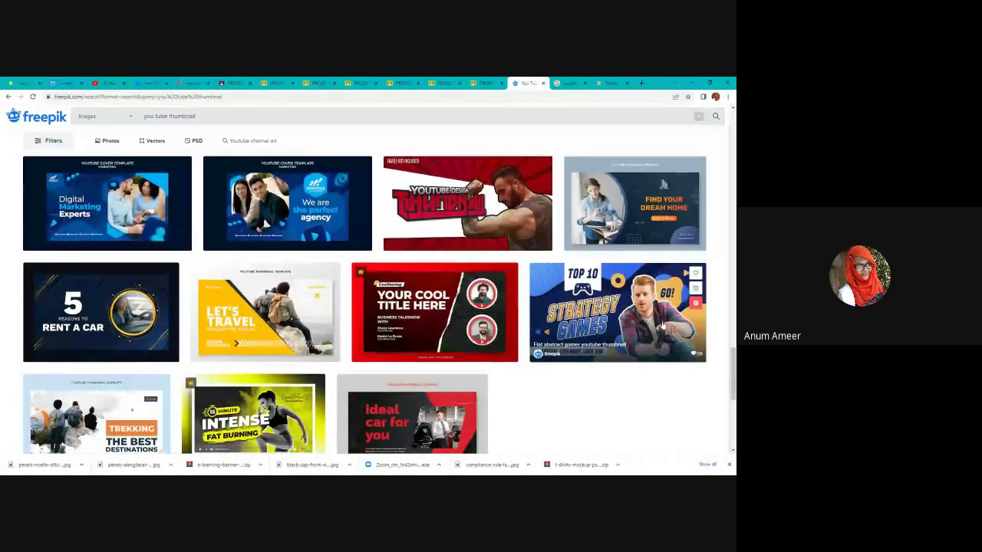
scroll(640, 358, "down", 2)
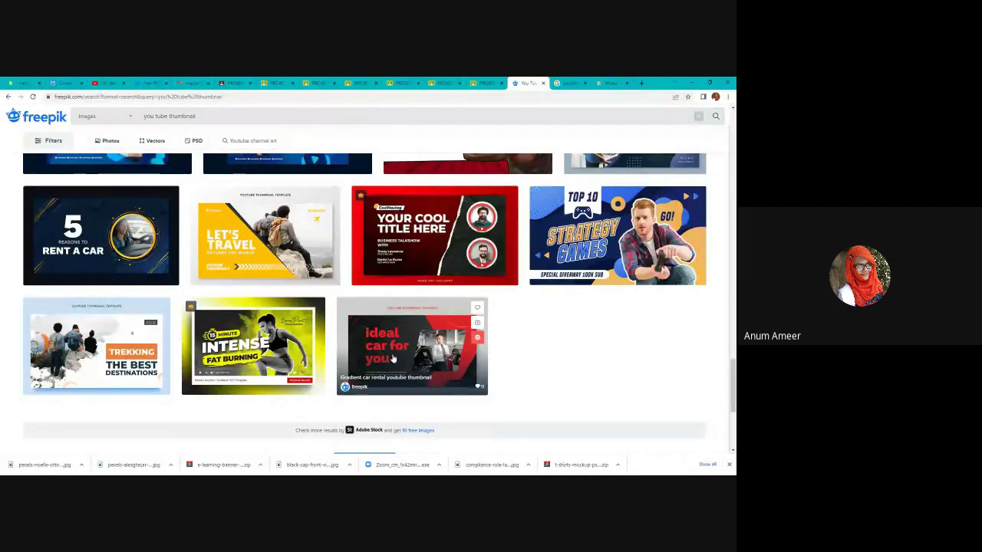
scroll(392, 358, "up", 10)
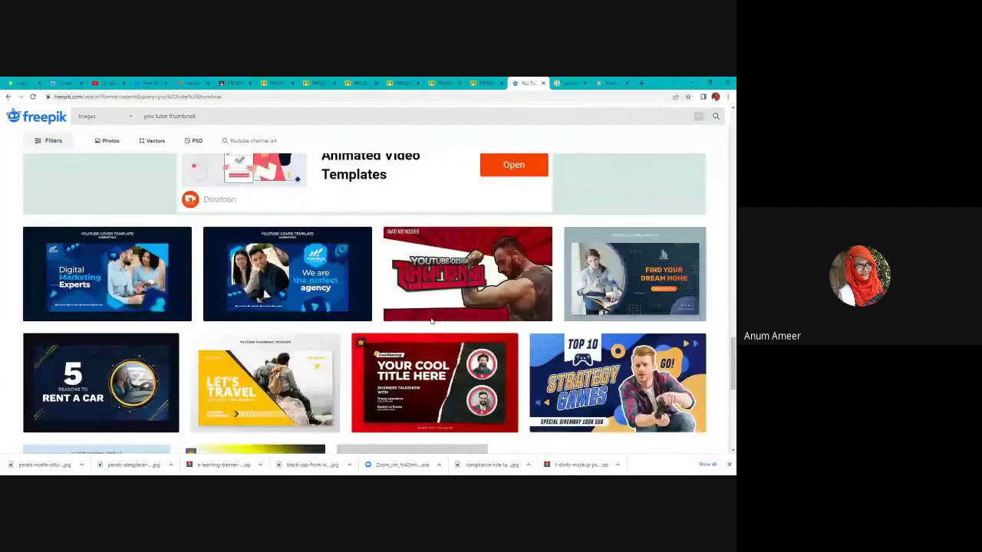
scroll(432, 324, "up", 8)
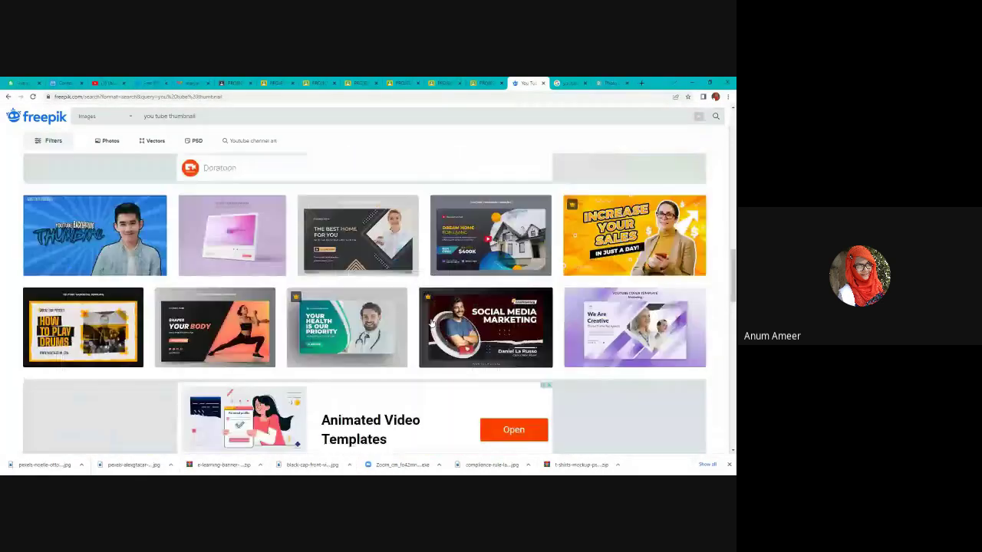
scroll(432, 324, "up", 1)
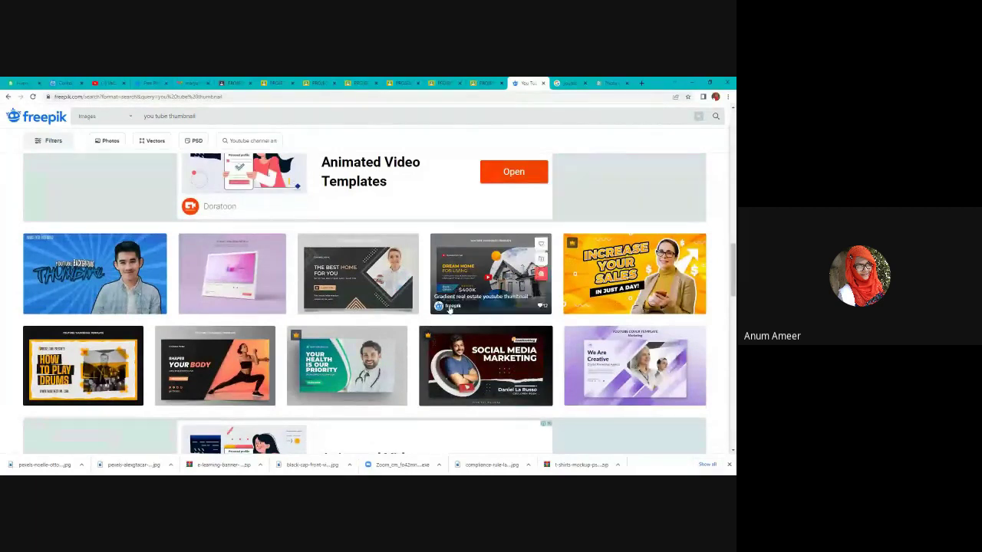
scroll(457, 400, "up", 3)
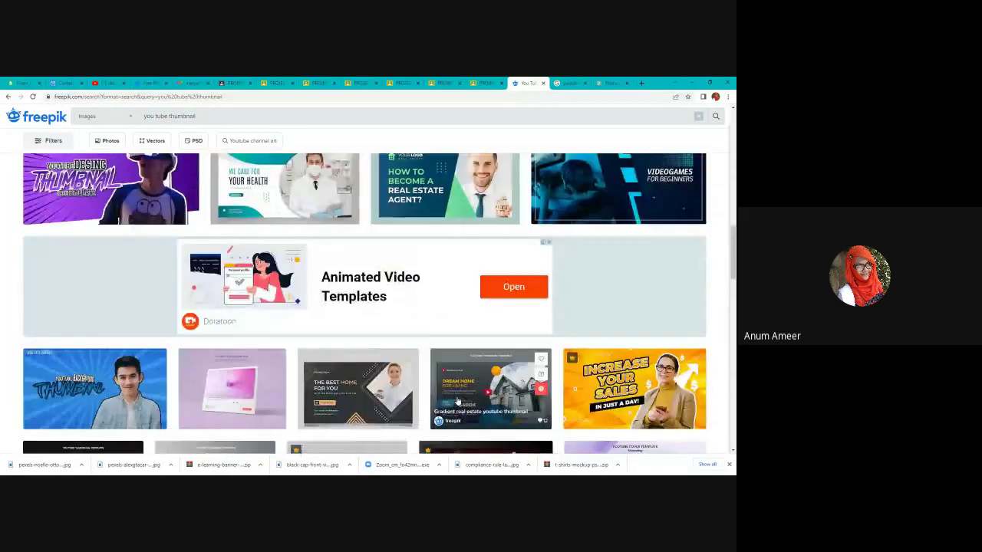
scroll(457, 401, "up", 2)
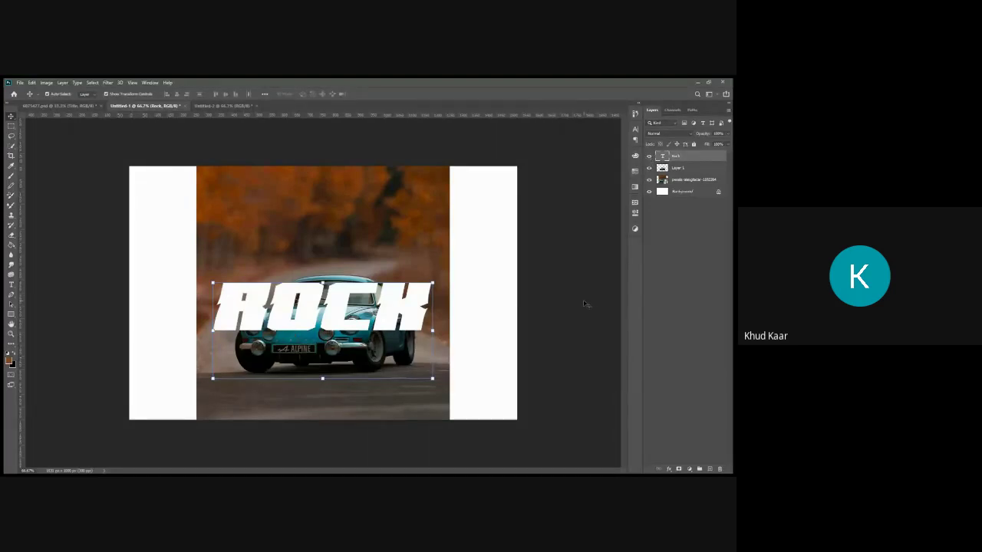
- In the car composition, hide the ROCK text and open the car photo's smart object contents for editing
left_click(648, 157)
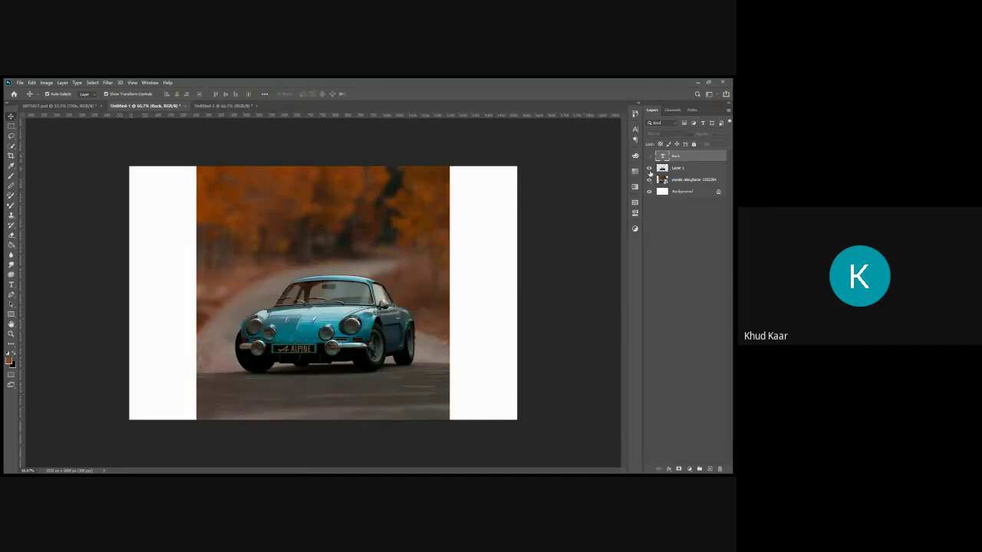
left_click(658, 181)
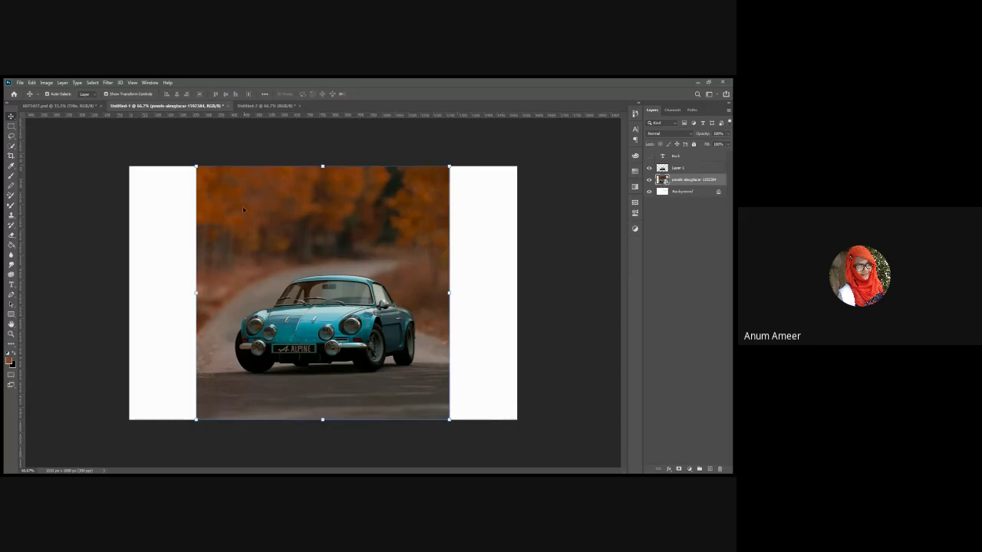
left_click(401, 246)
double_click(663, 179)
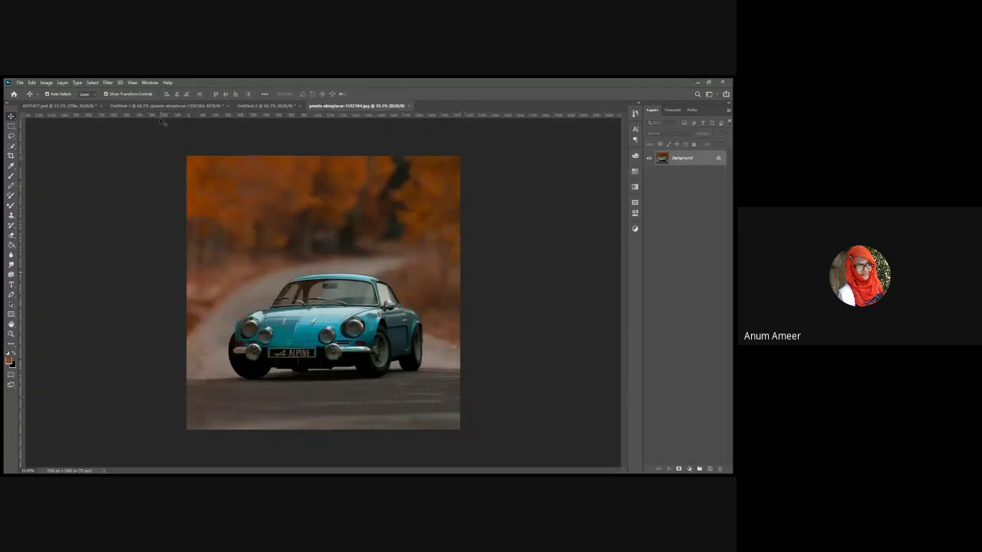
- Extend the crop frame beyond both sides of the car photo and fill the new areas with Content-Aware
left_click(16, 156)
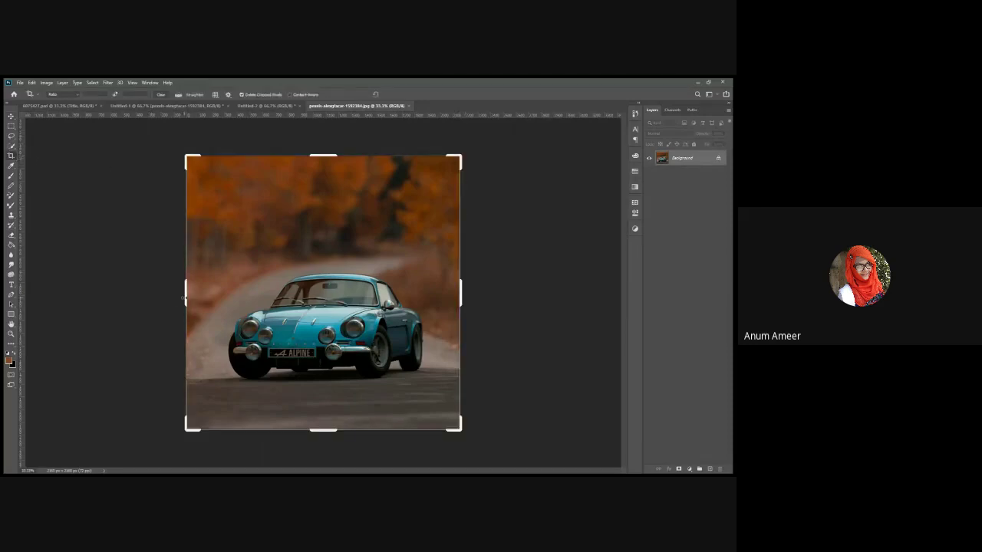
left_click_drag(184, 296, 123, 279)
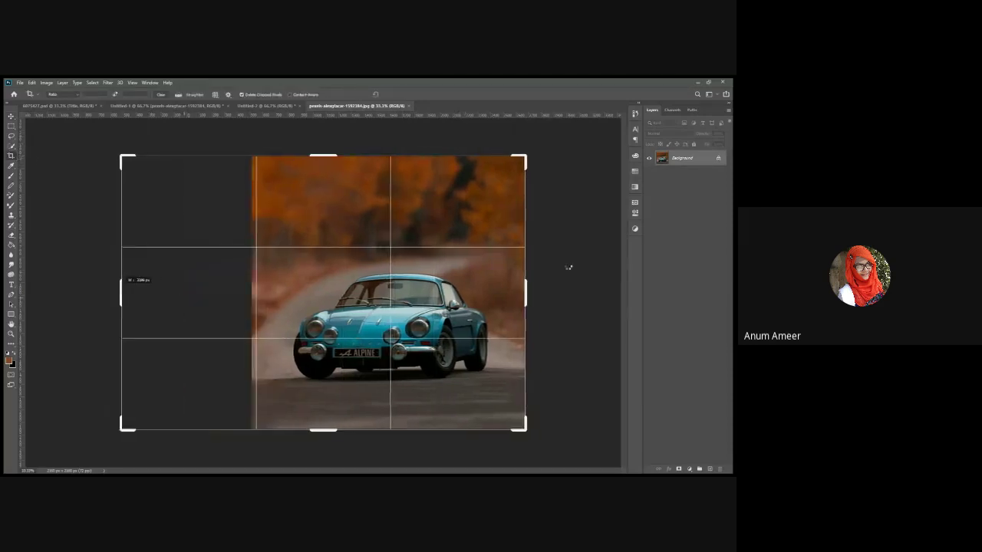
left_click_drag(527, 293, 579, 294)
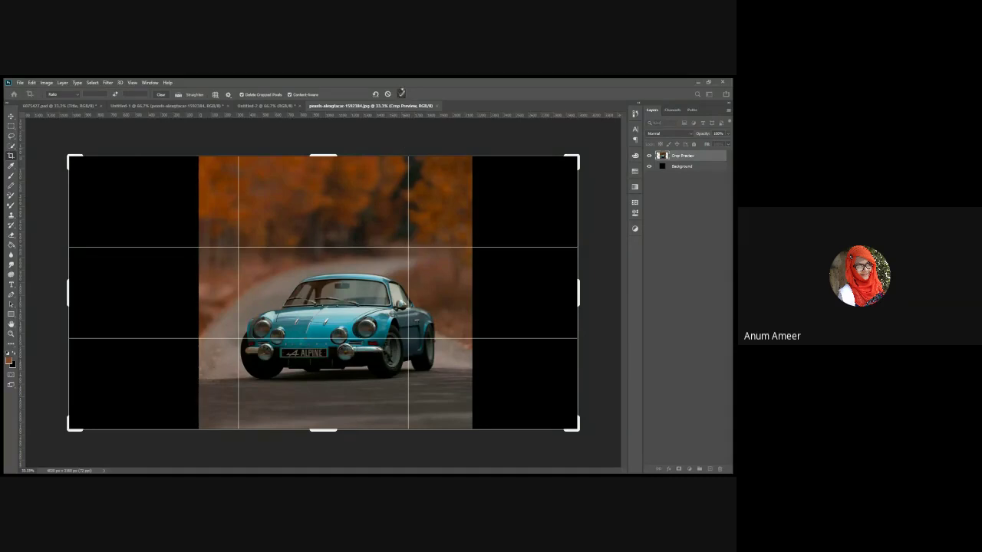
left_click(400, 93)
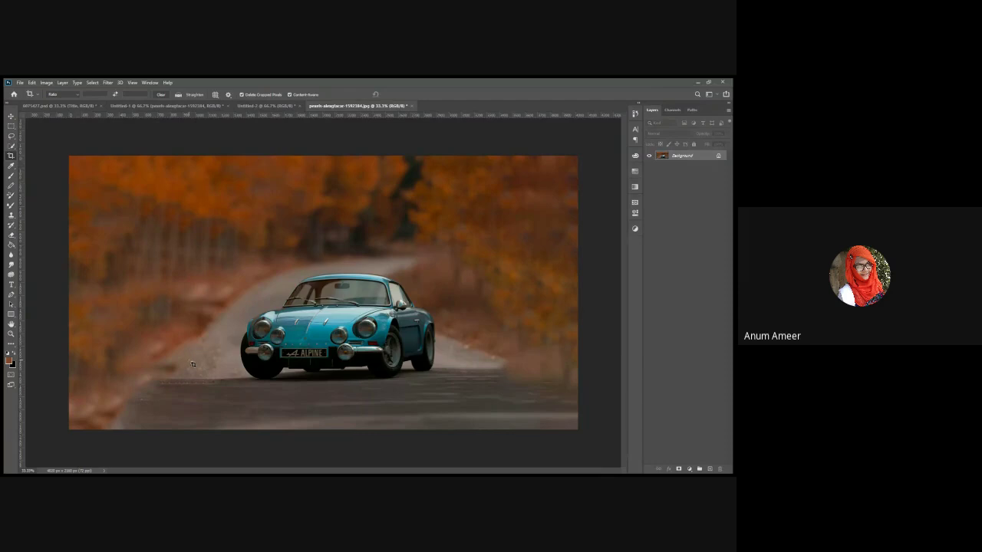
- Save the widened car photo and close it to return to the car composition
key("ctrl")
key("h")
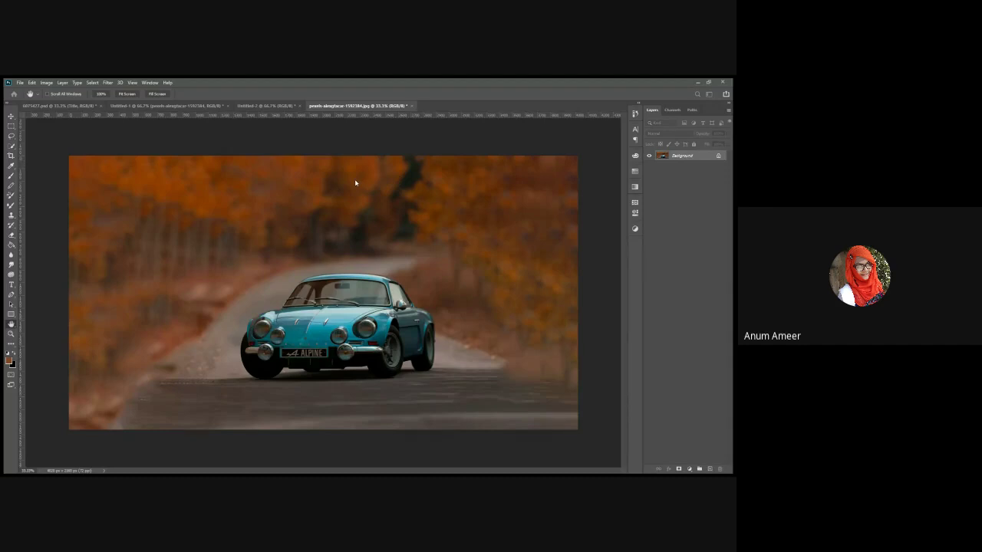
key("c")
key("ctrl+s")
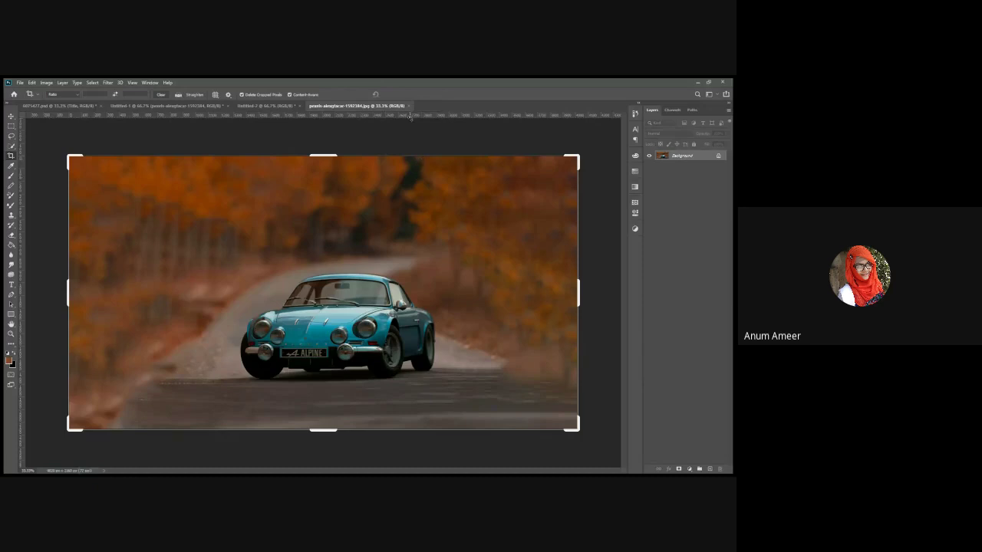
left_click(408, 107)
left_click(408, 107)
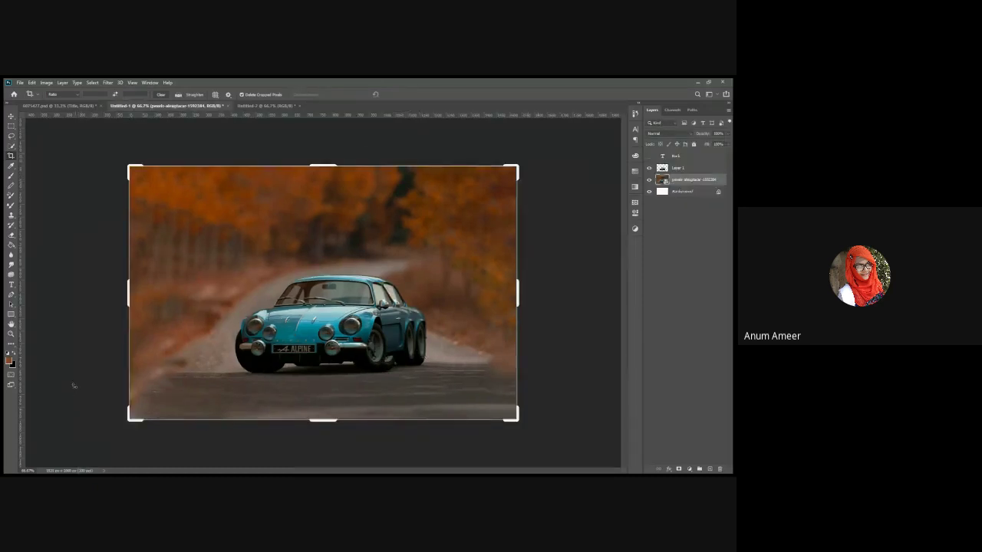
- Undo the widening of the car photo in the composition and deselect its layer
left_click(11, 118)
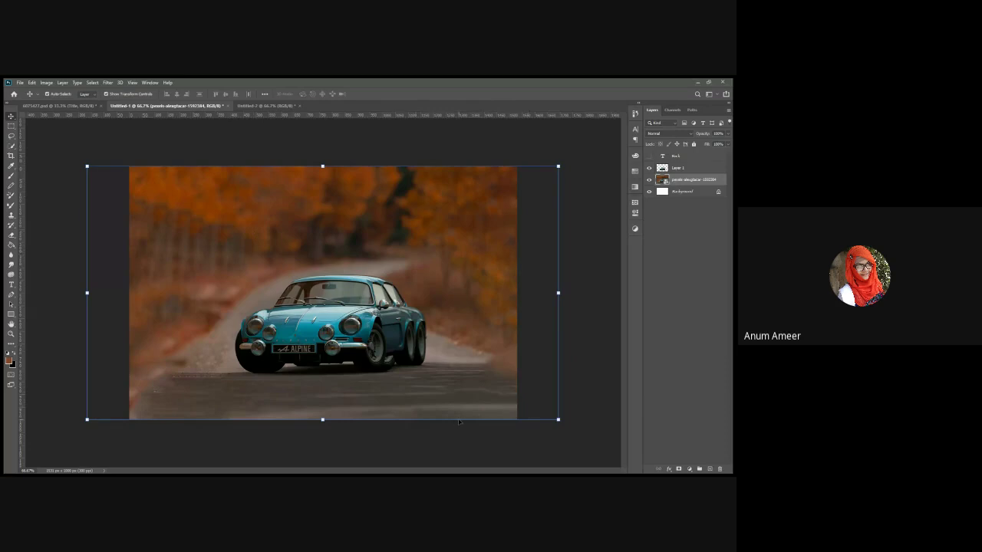
left_click_drag(460, 423, 458, 420)
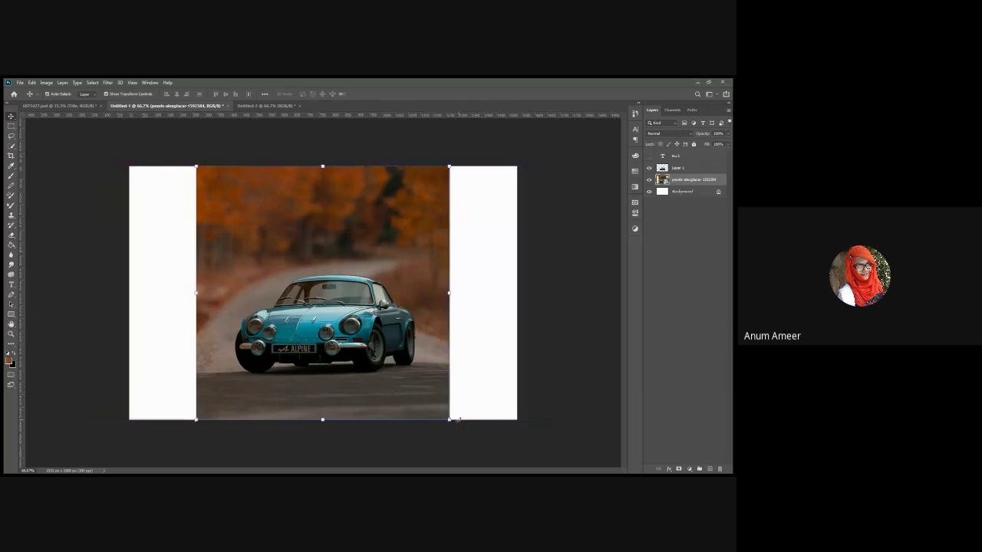
left_click(58, 163)
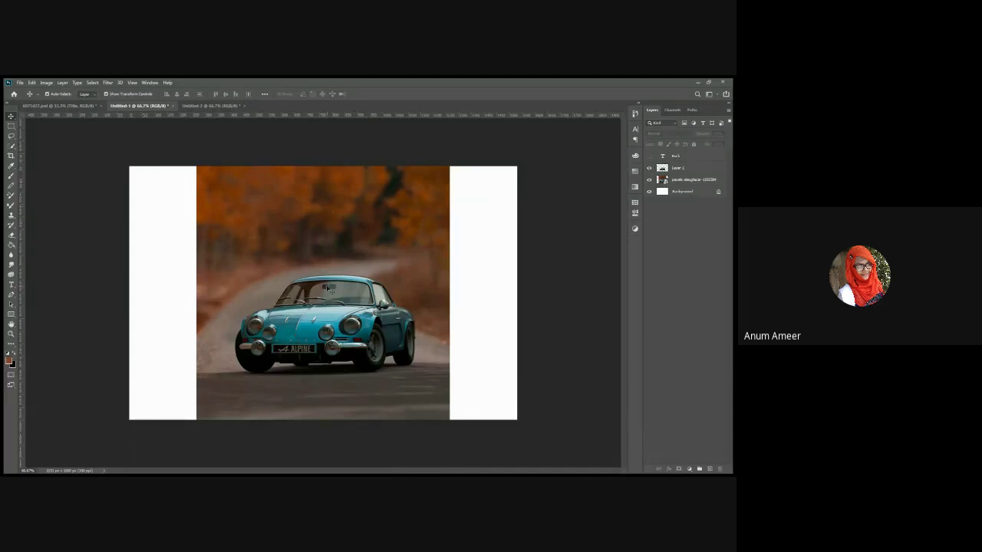
- Load the car's outline as a selection with the photo layer active and hide the existing car cutout, Layer 1
left_click(328, 287)
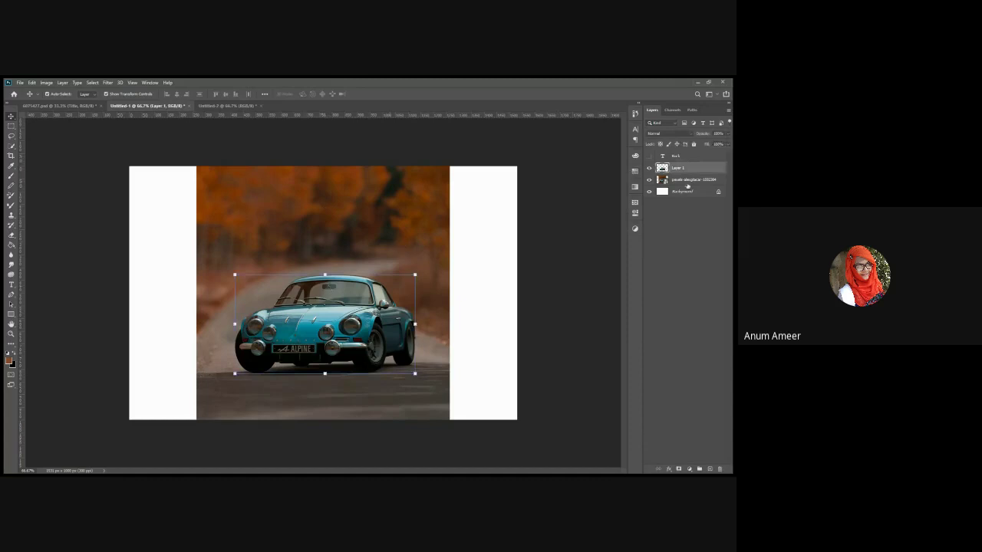
left_click(683, 180)
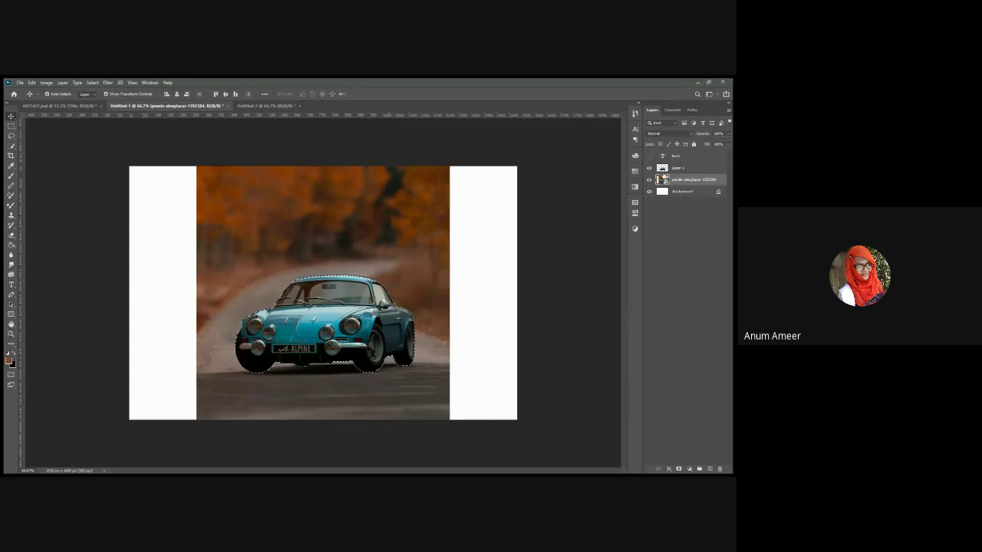
left_click(649, 168)
- Try masking the photo to the car selection, undo the mask and copy the selected car to a new layer
left_click(676, 470)
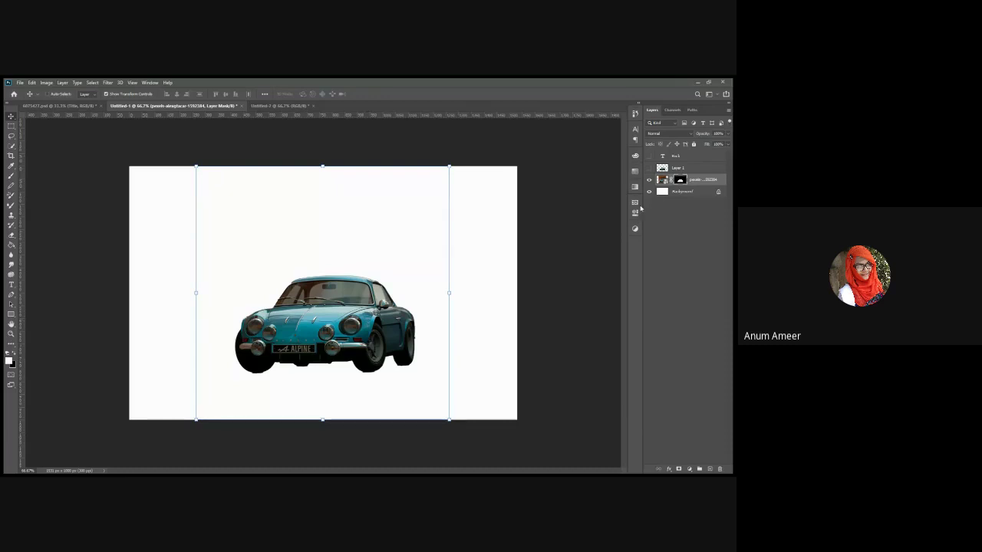
key("ctrl+z")
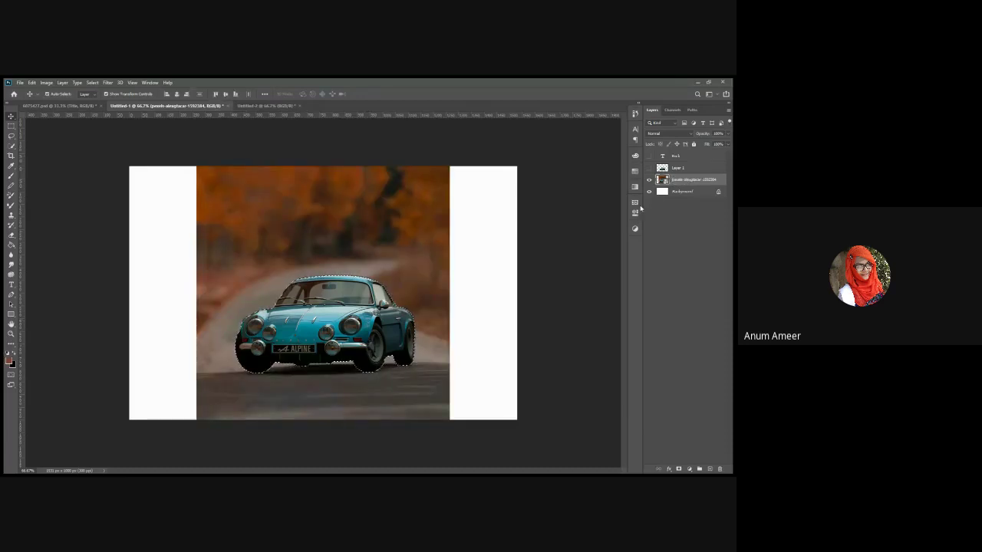
key("ctrl+j")
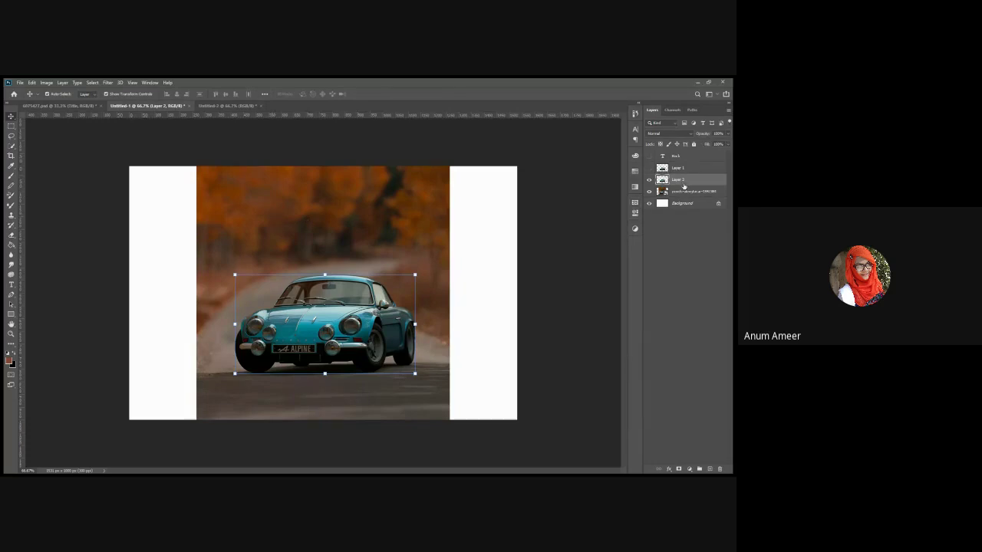
- Show the ROCK text again and move it slightly up and to the right over the car
left_click(648, 156)
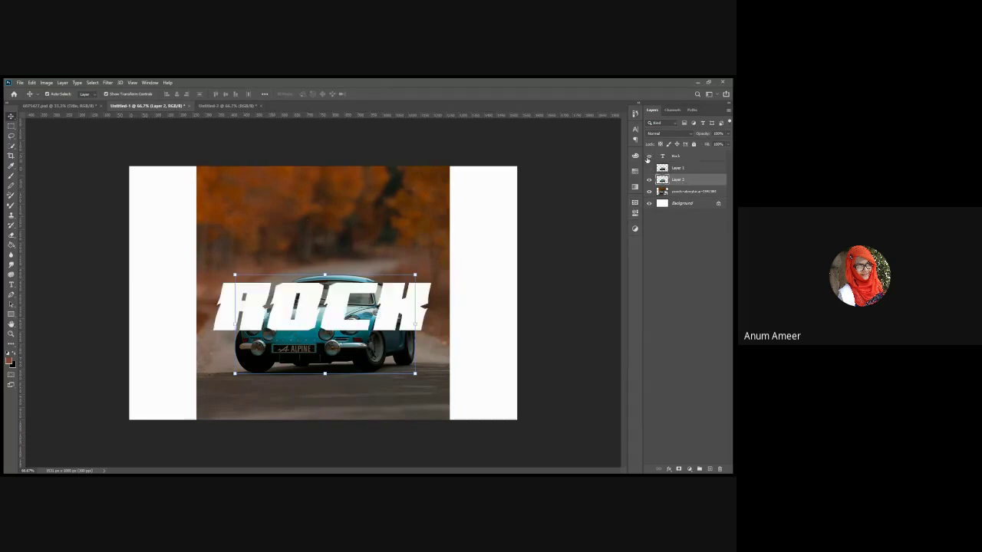
left_click(337, 305)
mouse_move(343, 286)
left_mouse_down()
mouse_move(349, 264)
mouse_move(343, 296)
mouse_move(346, 281)
left_mouse_up()
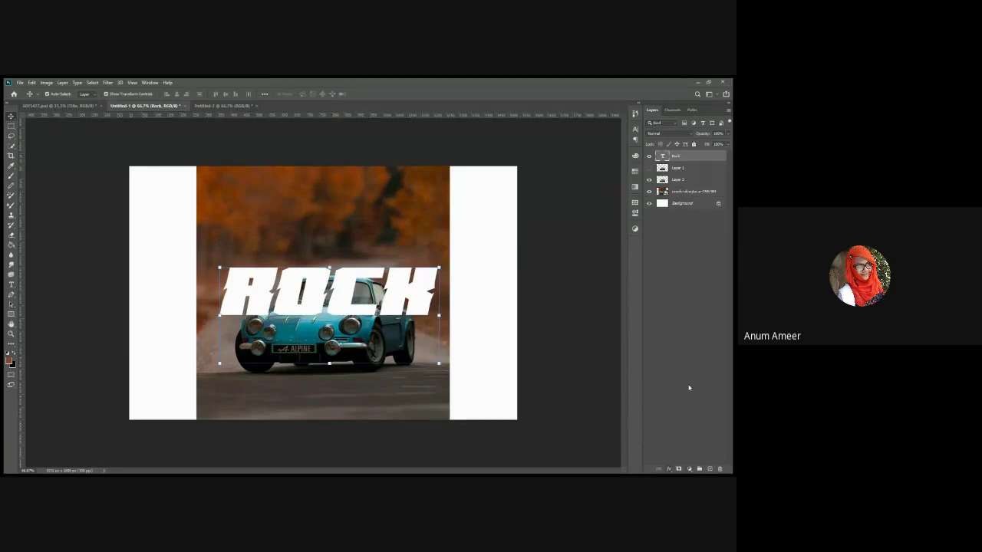
- Place the ROCK text layer between the new car copy and the full car photo in the layer stack
key("h")
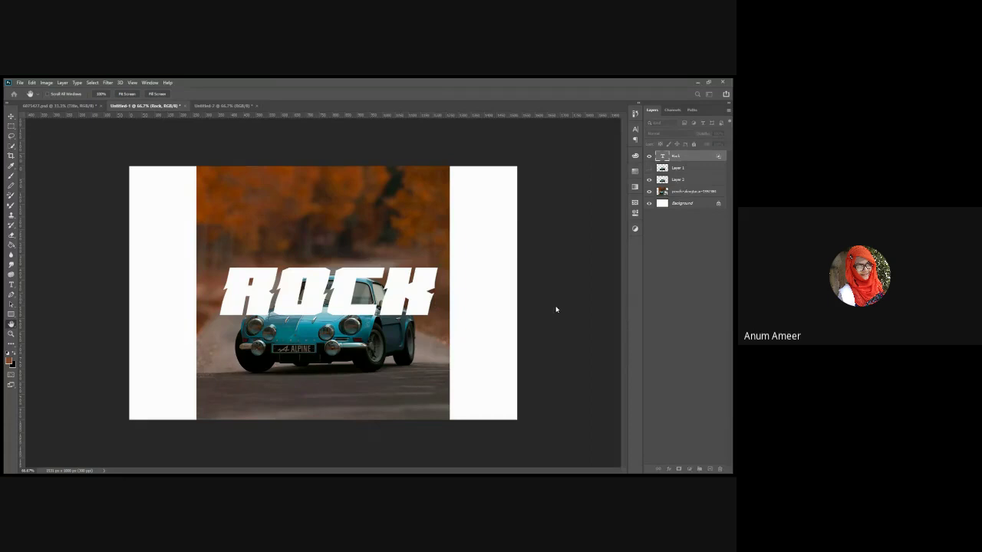
left_click_drag(570, 308, 543, 304)
key("v")
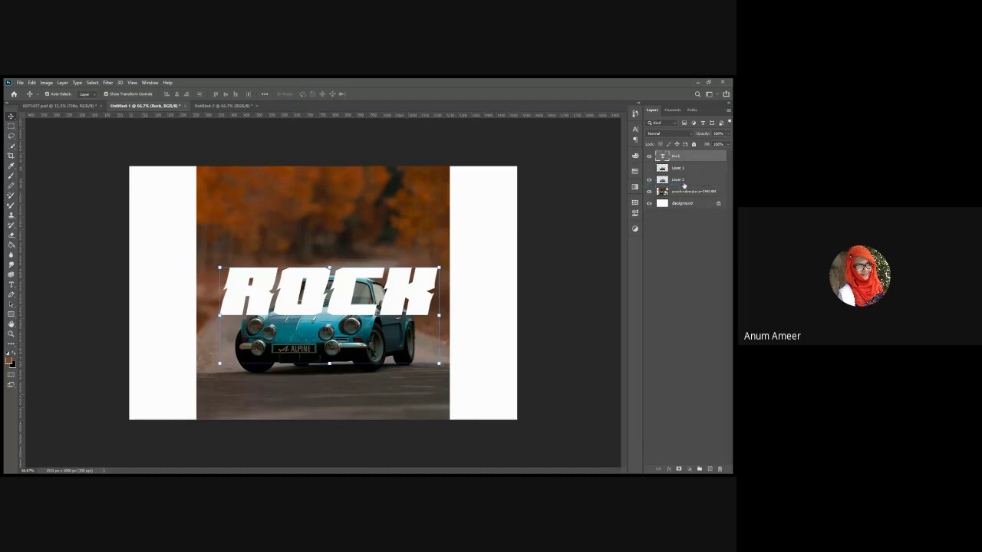
left_click_drag(684, 185, 669, 175)
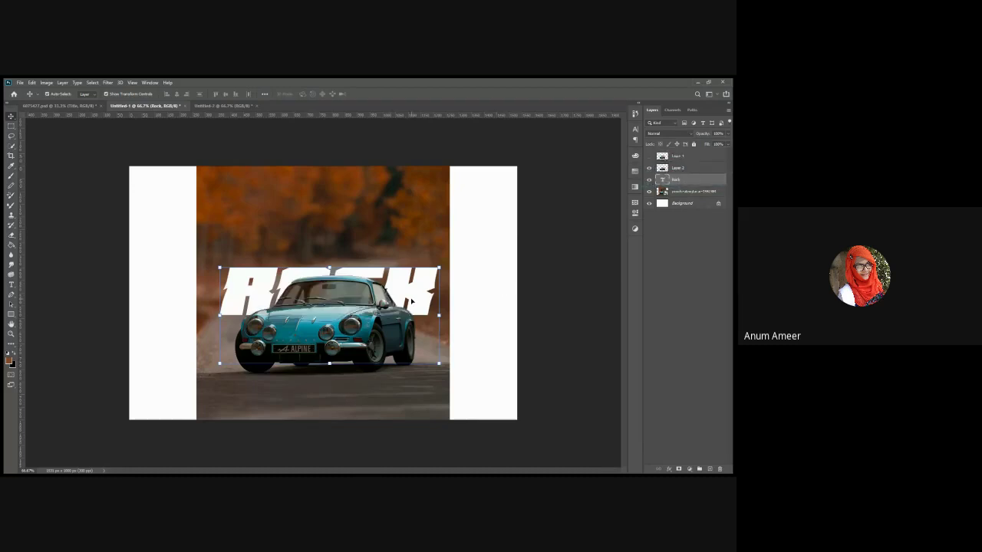
- Make the ROCK lettering about three times taller and place it so the car overlaps its lower half
mouse_move(411, 302)
left_mouse_down()
mouse_move(413, 251)
mouse_move(421, 393)
mouse_move(421, 288)
mouse_move(419, 300)
mouse_move(410, 295)
left_mouse_up()
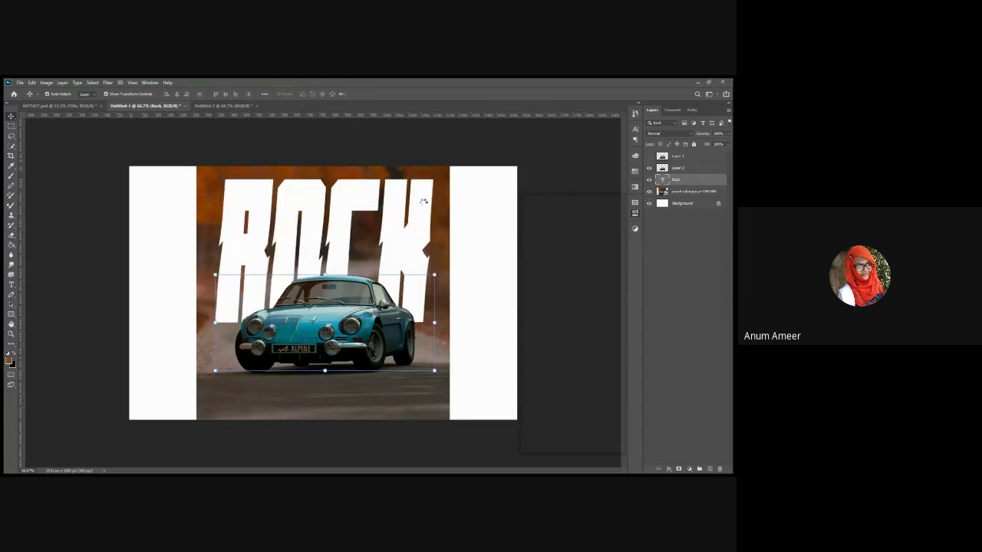
left_click_drag(409, 255, 414, 285)
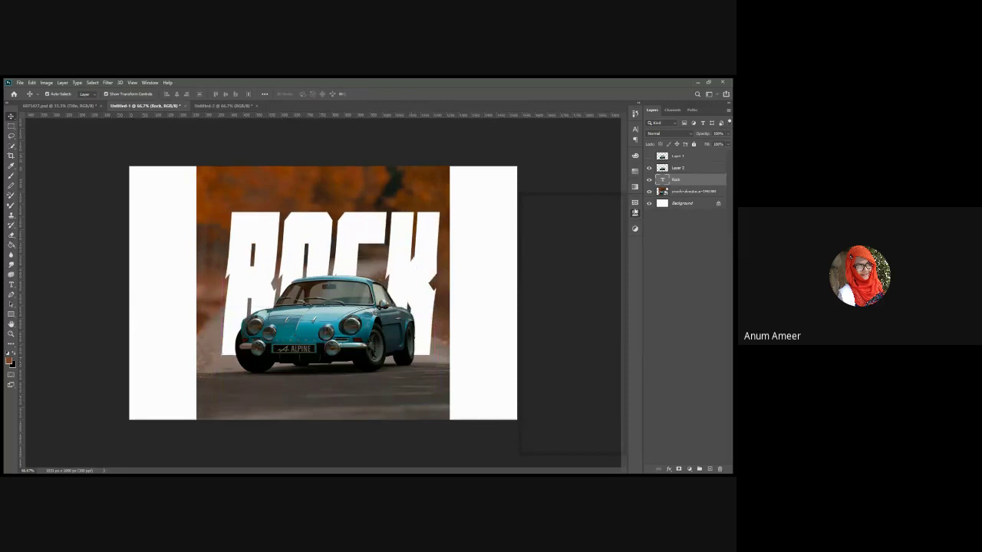
- Add a Drop Shadow to the car copy, Layer 2, and reduce it to a narrow soft shadow around the car
left_click(679, 168)
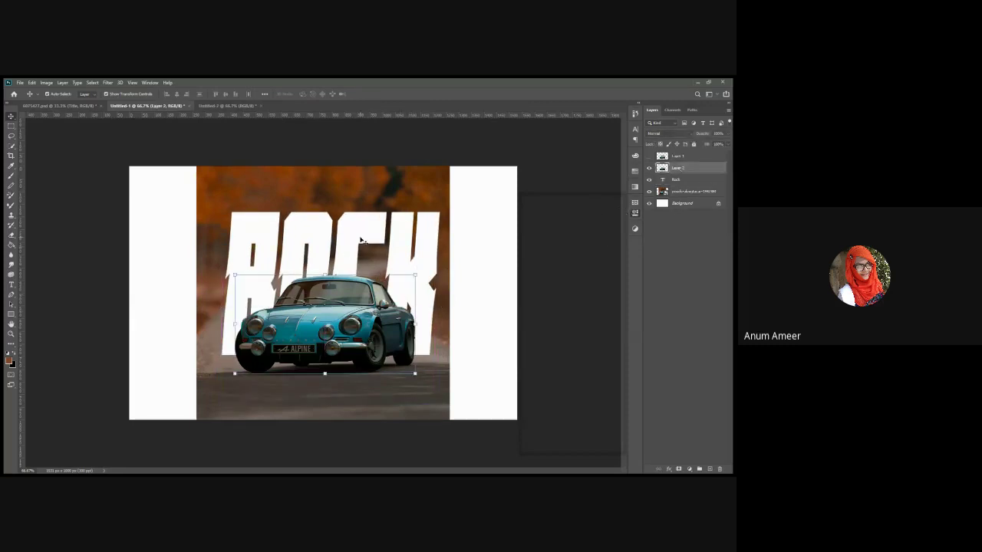
left_click(679, 446)
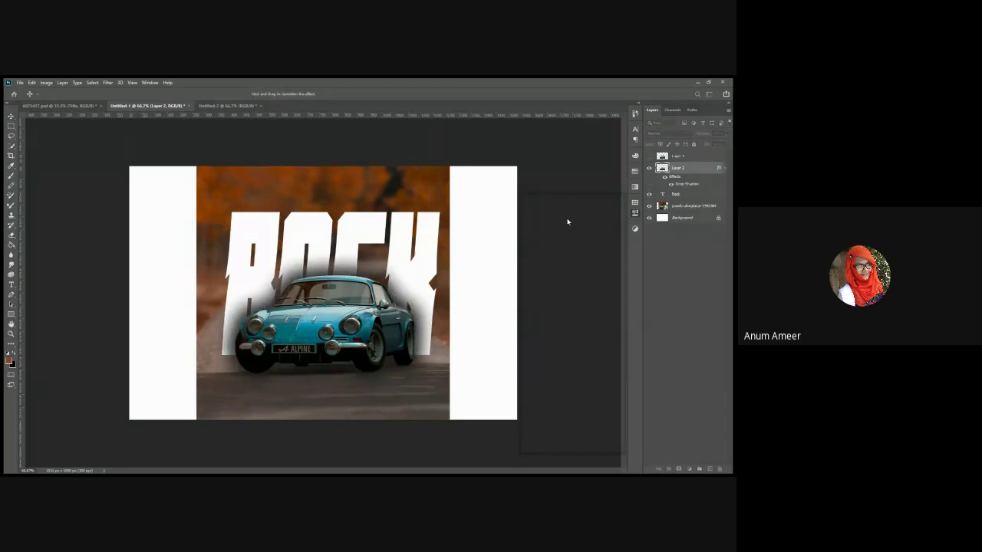
left_click_drag(567, 222, 598, 205)
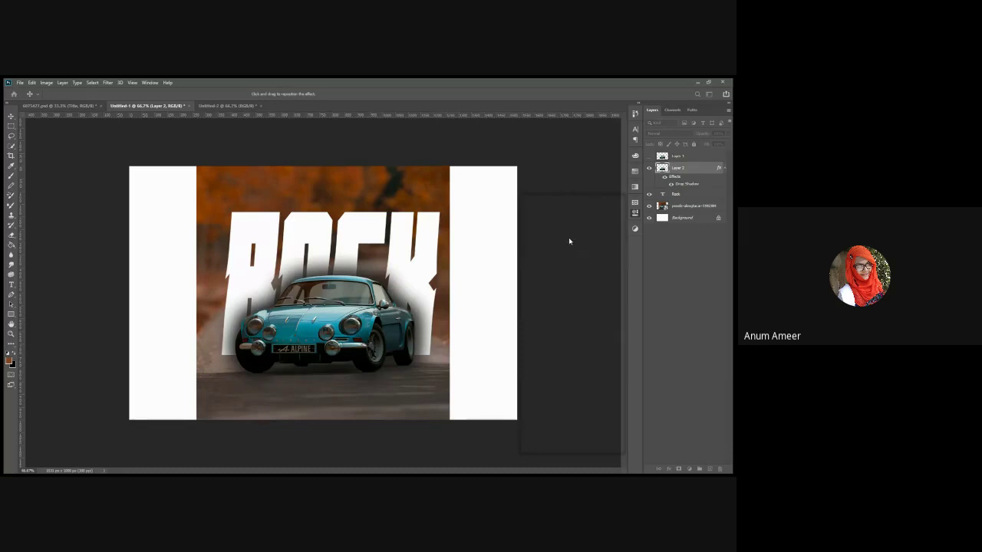
left_click_drag(579, 246, 538, 251)
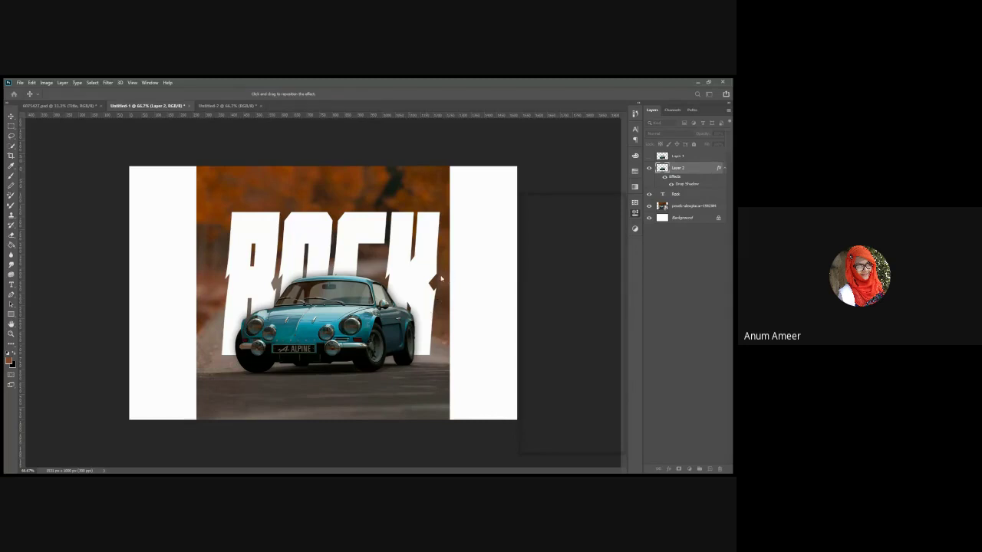
- Try a Gradient Overlay on the car copy, switch it off again and accept the layer style
left_click(441, 278)
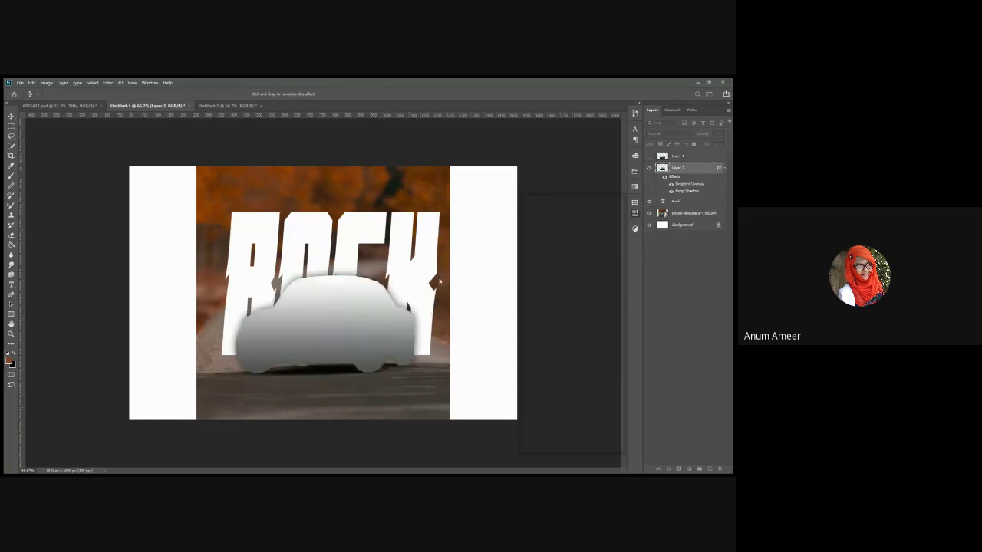
left_click(444, 284)
left_click(443, 279)
left_click(697, 192)
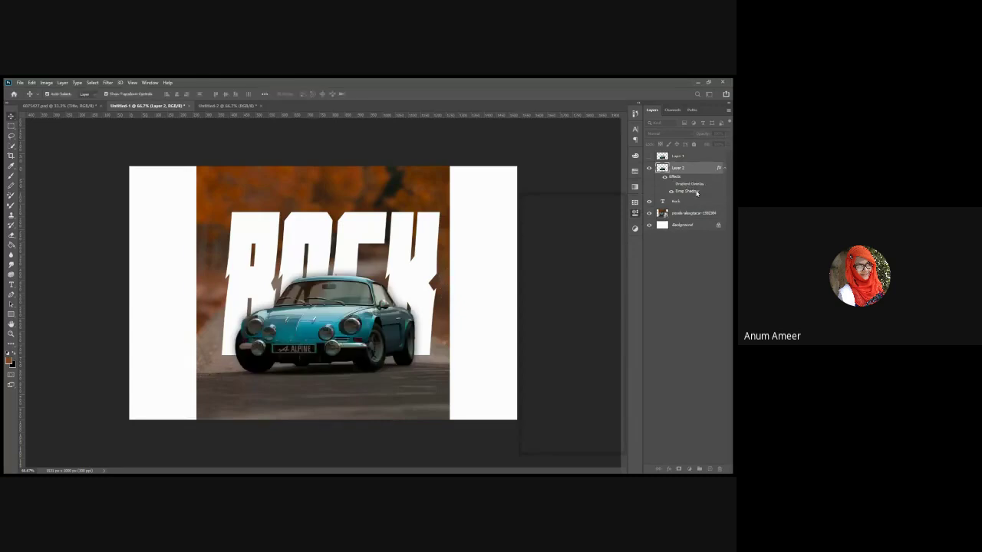
- Add a Gradient Overlay to the ROCK text, running from white at the top to grey at the bottom
left_click(377, 234)
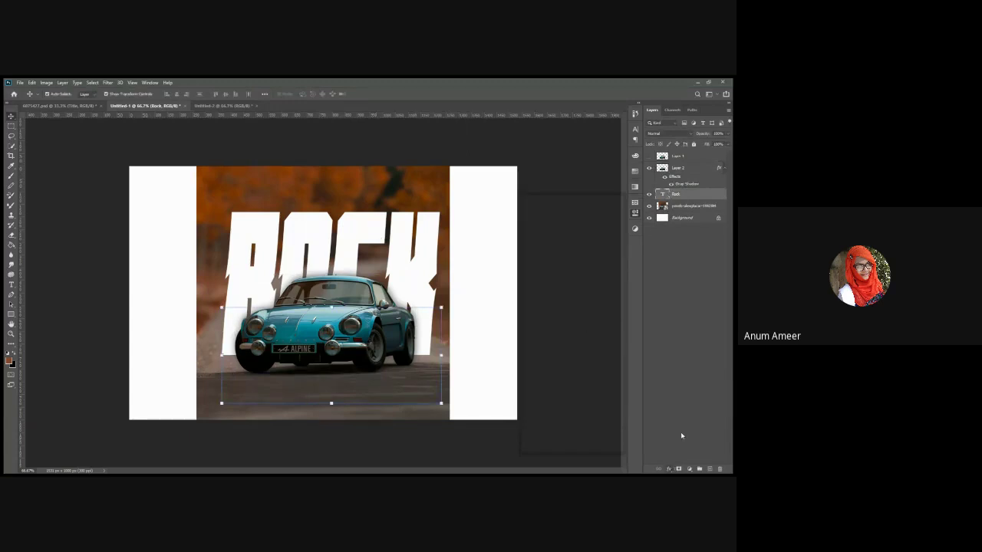
left_click(683, 446)
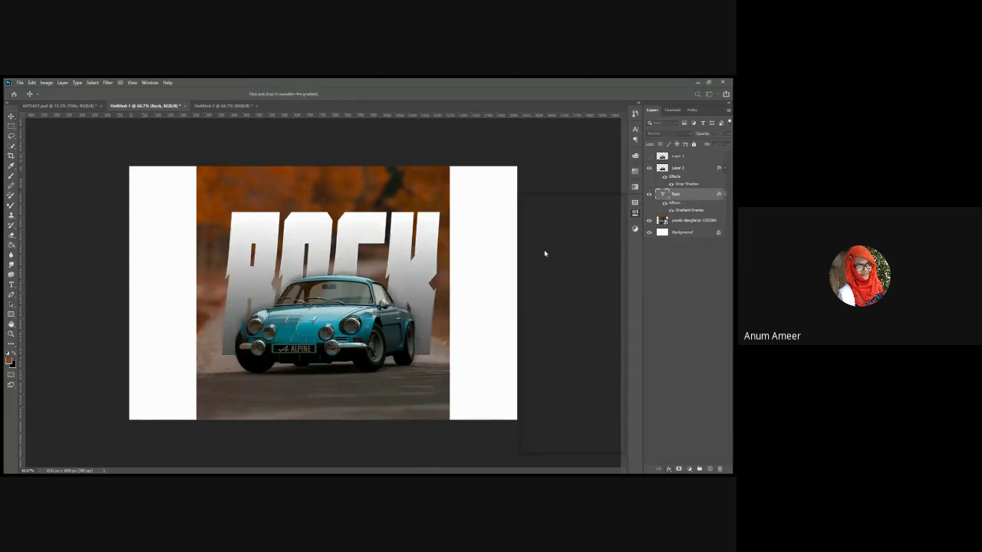
mouse_move(588, 246)
left_mouse_down()
mouse_move(552, 247)
mouse_move(579, 249)
left_mouse_up()
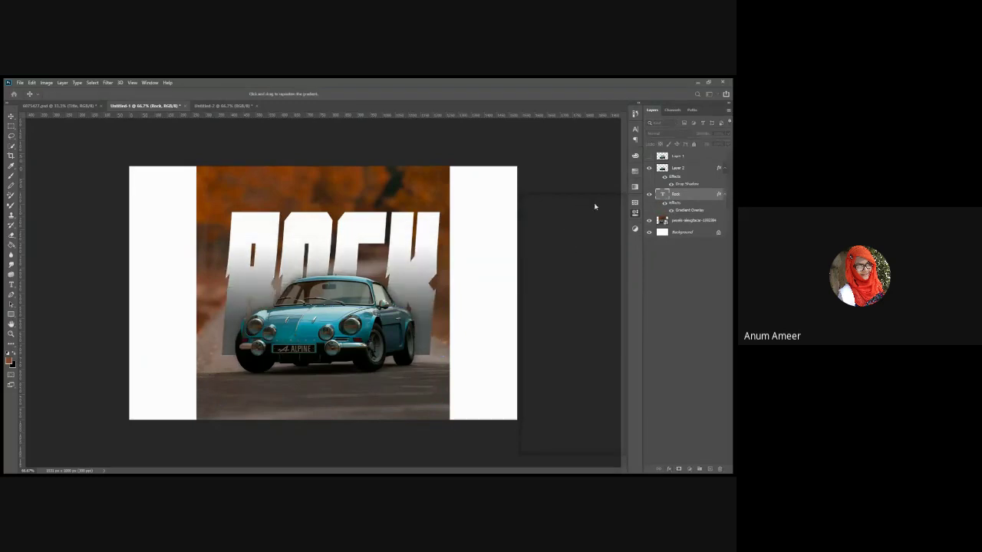
- Recolour the ROCK text's gradient to run from light blue at the top to black at the bottom
key("Return")
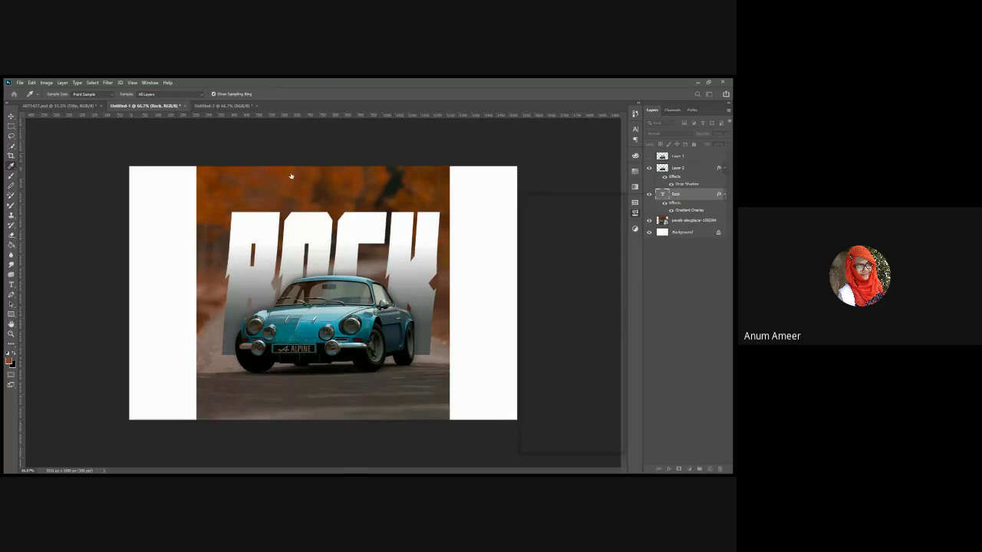
left_click(327, 201)
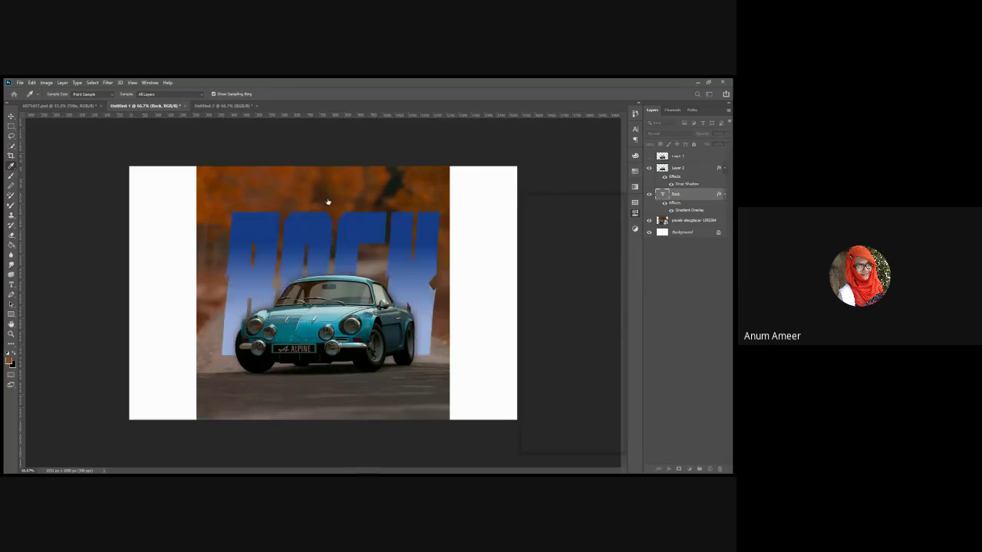
left_click(541, 151)
left_click(529, 161)
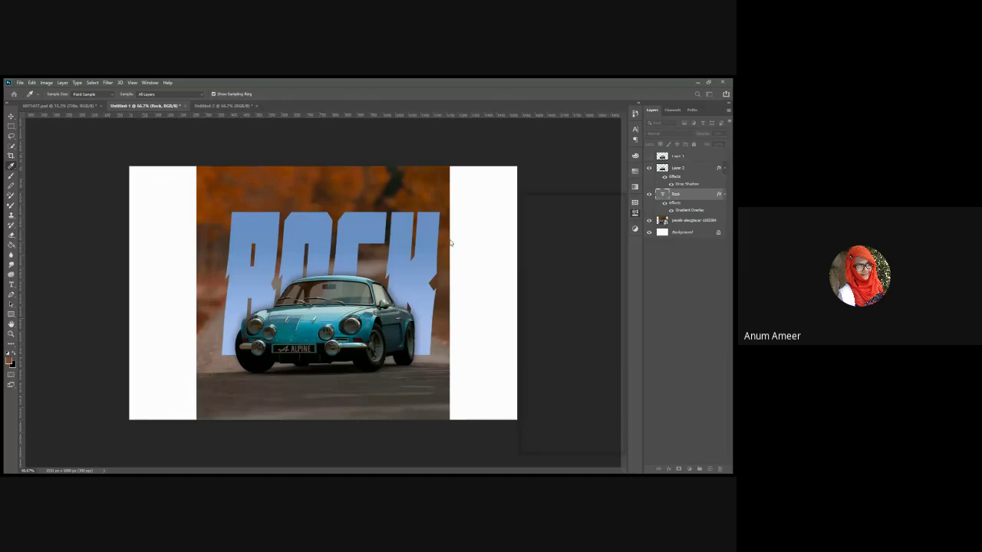
left_click(331, 310)
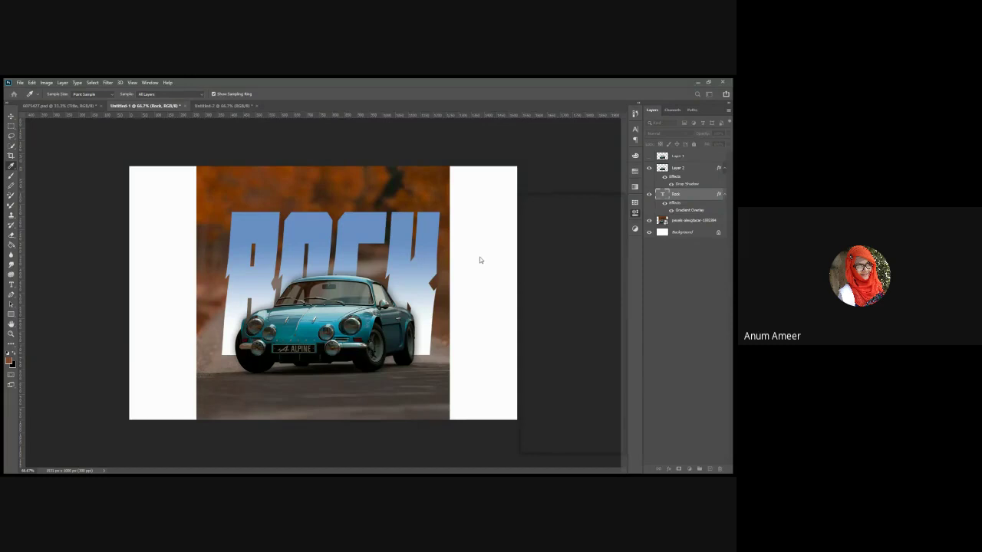
left_click(513, 289)
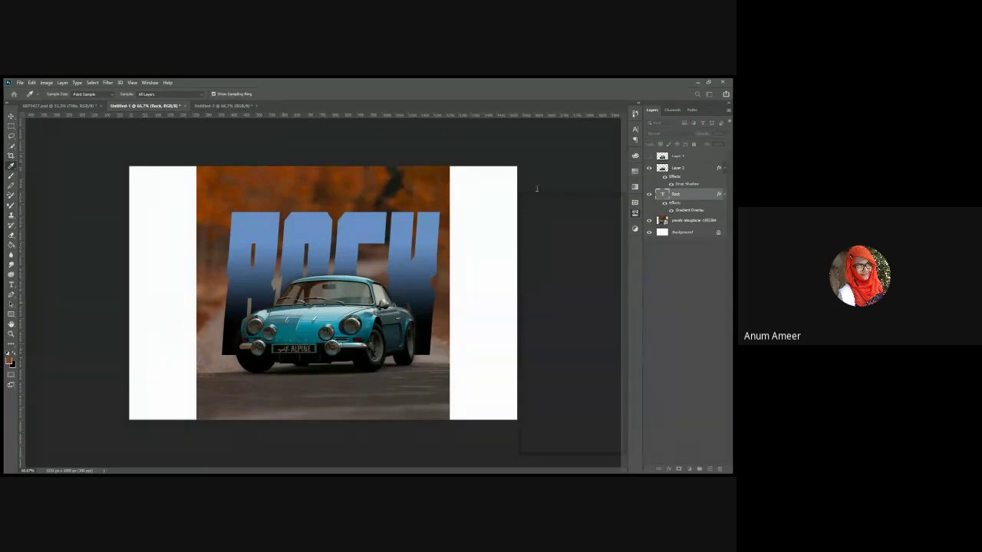
- Add an Inner Glow to the ROCK text and increase its size and noise until it covers the letters
left_click(440, 249)
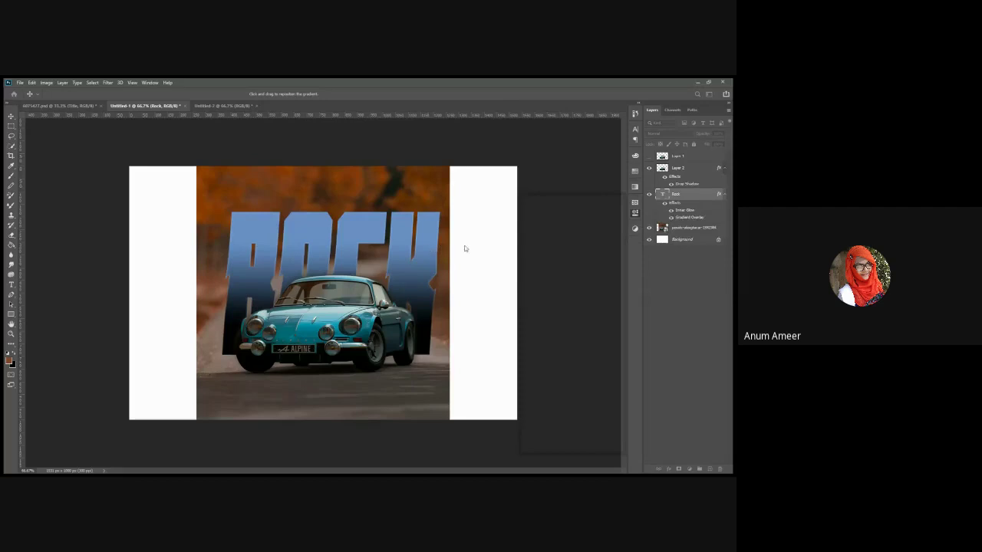
left_click(463, 247)
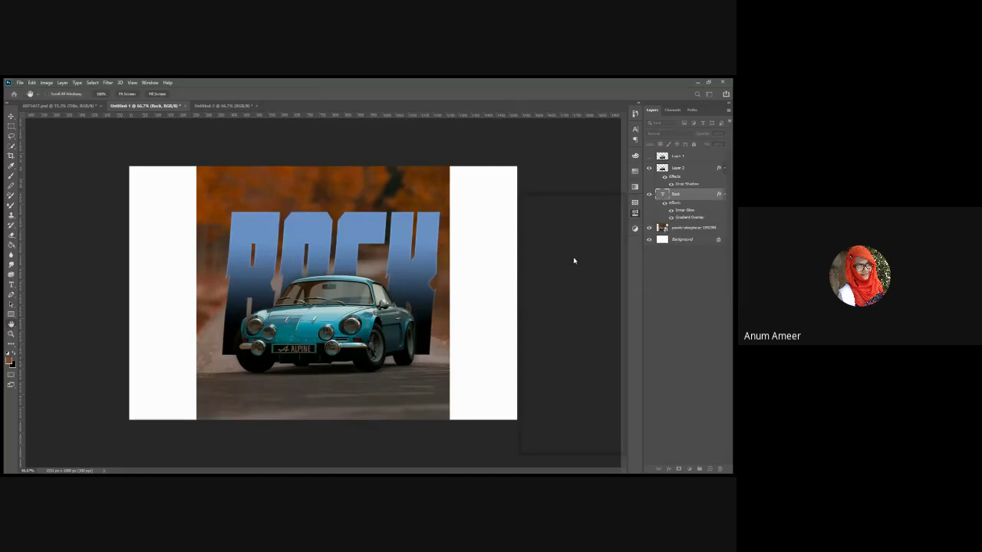
mouse_move(577, 206)
left_mouse_down()
mouse_move(601, 205)
mouse_move(555, 198)
mouse_move(580, 202)
left_mouse_up()
left_click(581, 195)
left_click(581, 238)
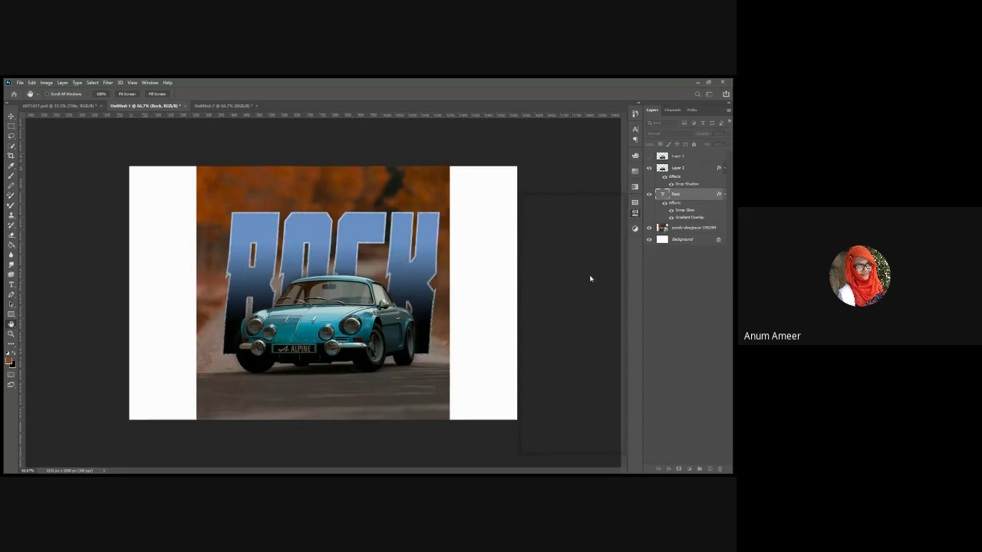
left_click_drag(575, 269, 584, 271)
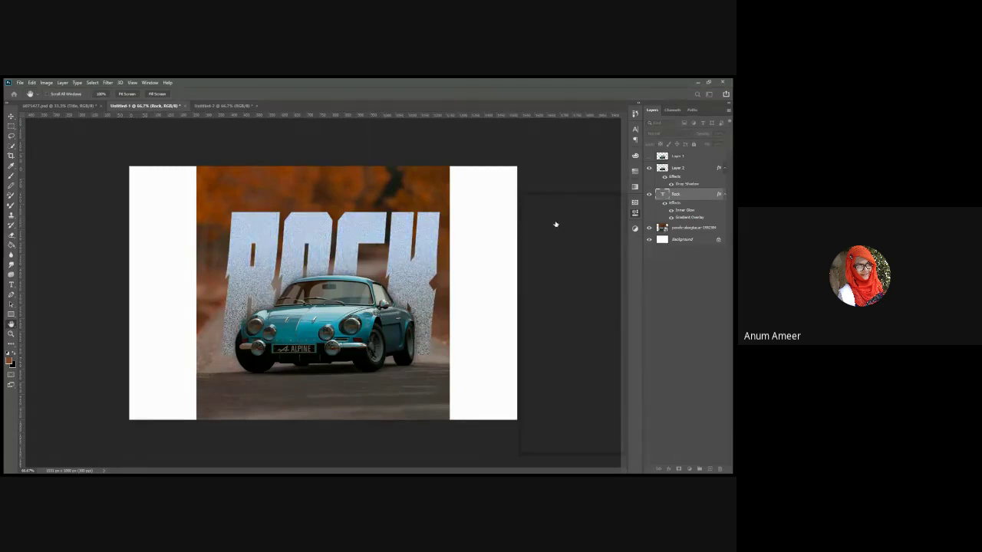
- Change the Inner Glow colour of the ROCK text to a medium blue
key("i")
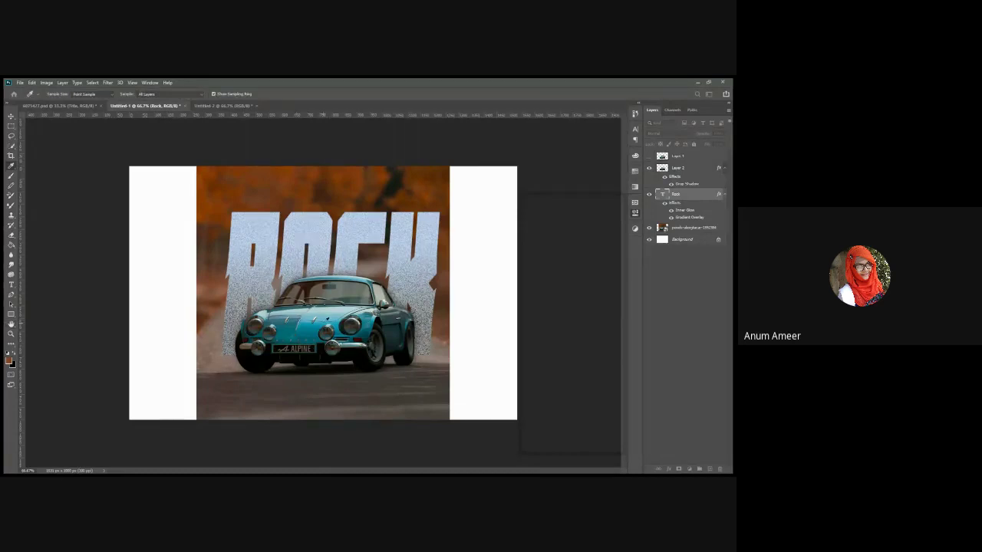
left_click(313, 241)
left_click(349, 223)
left_click(328, 264)
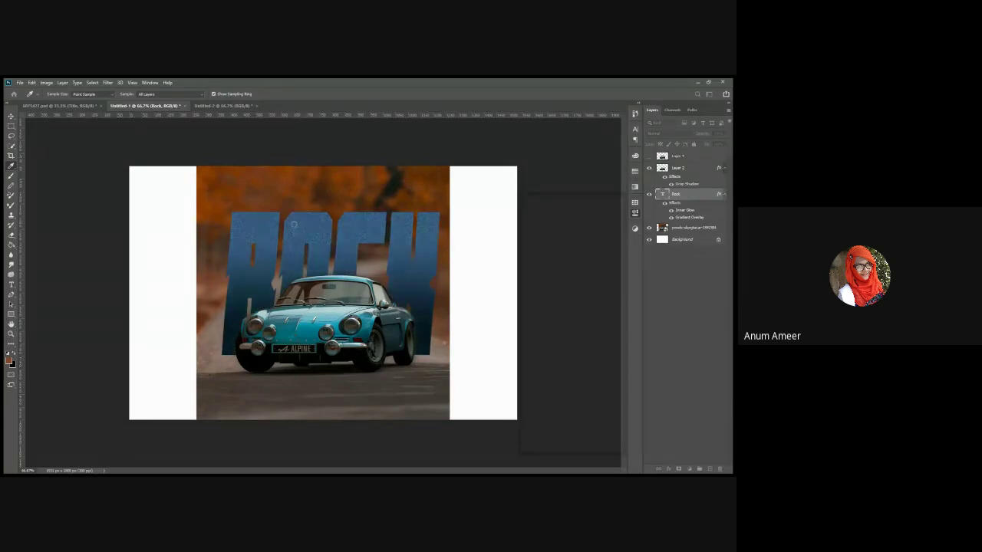
left_click(294, 220)
left_click(351, 193)
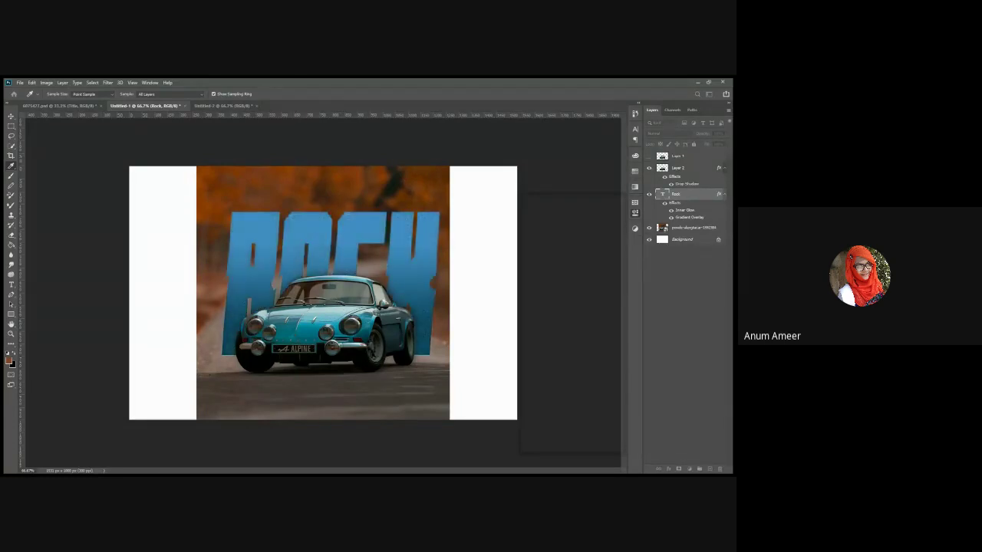
left_click(350, 237)
left_click(432, 168)
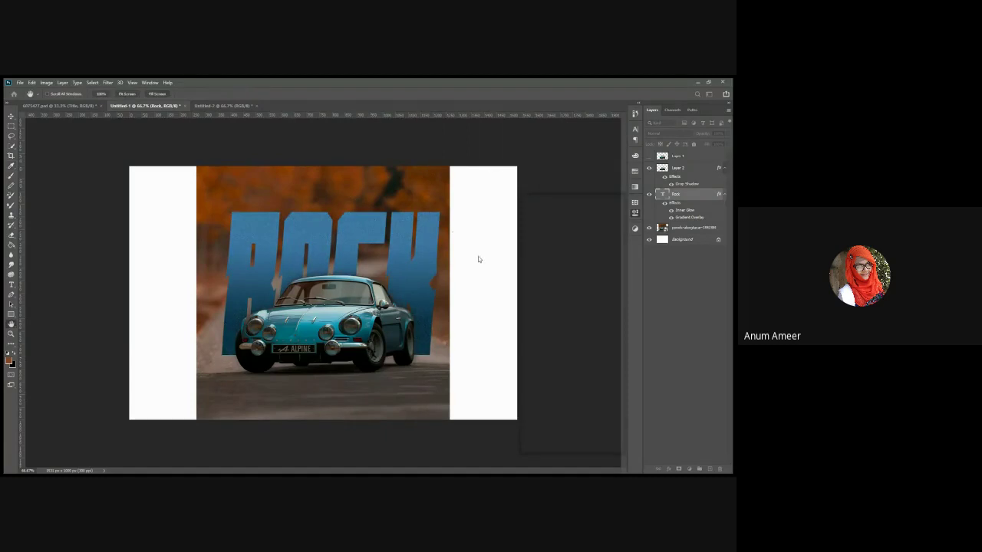
- Add an Inner Shadow to the ROCK text and accept the layer style
left_click(440, 237)
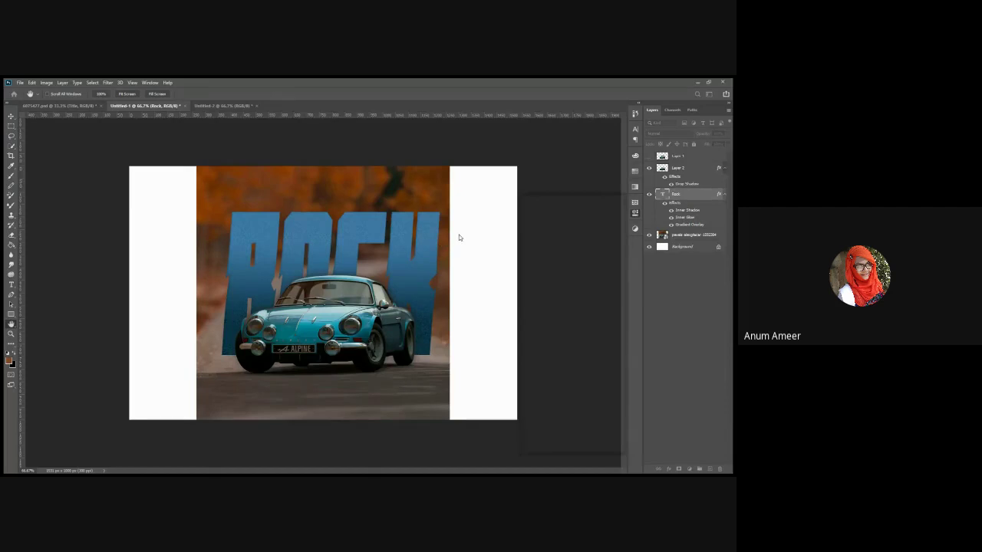
left_click(459, 237)
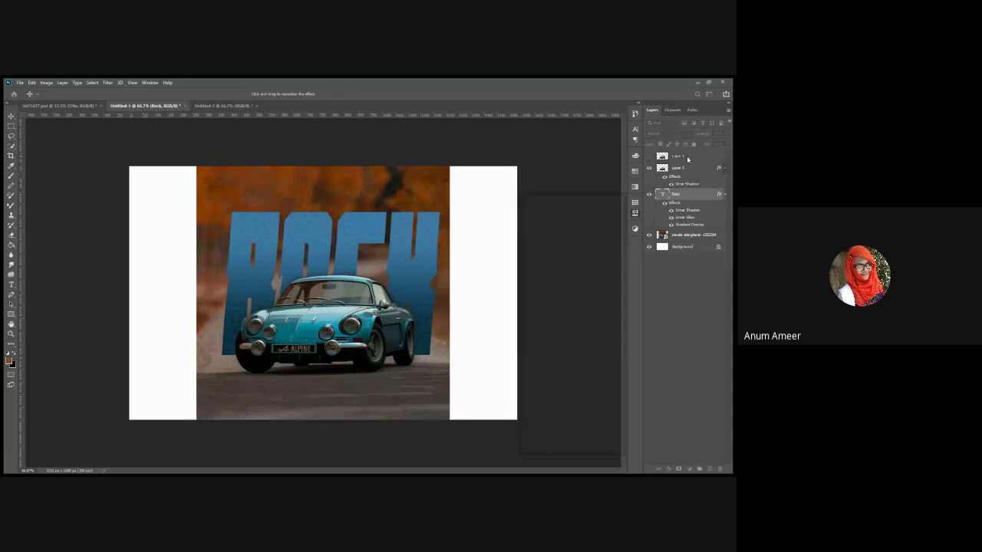
left_click(688, 183)
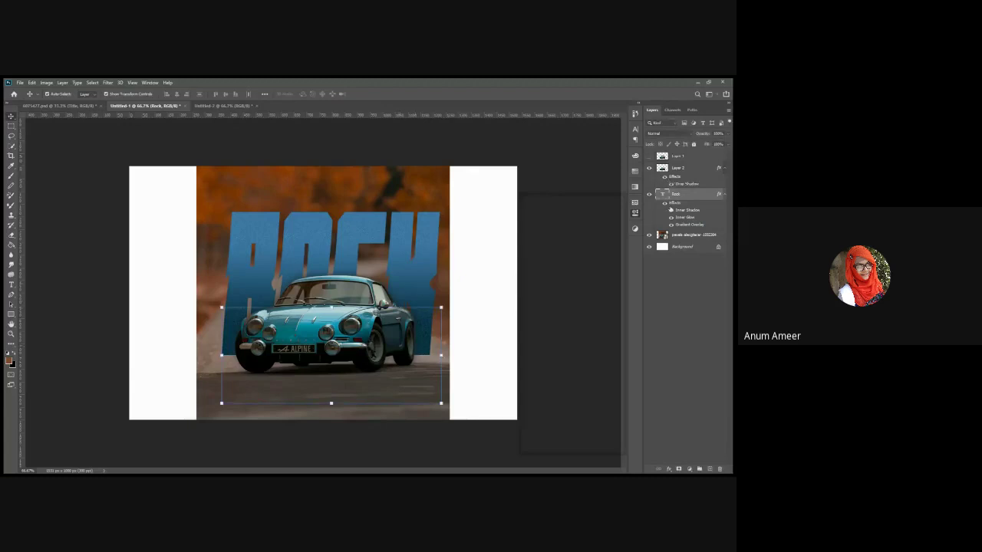
- Hide all layer effects of the ROCK text and move the text slightly down behind the car
left_click(665, 203)
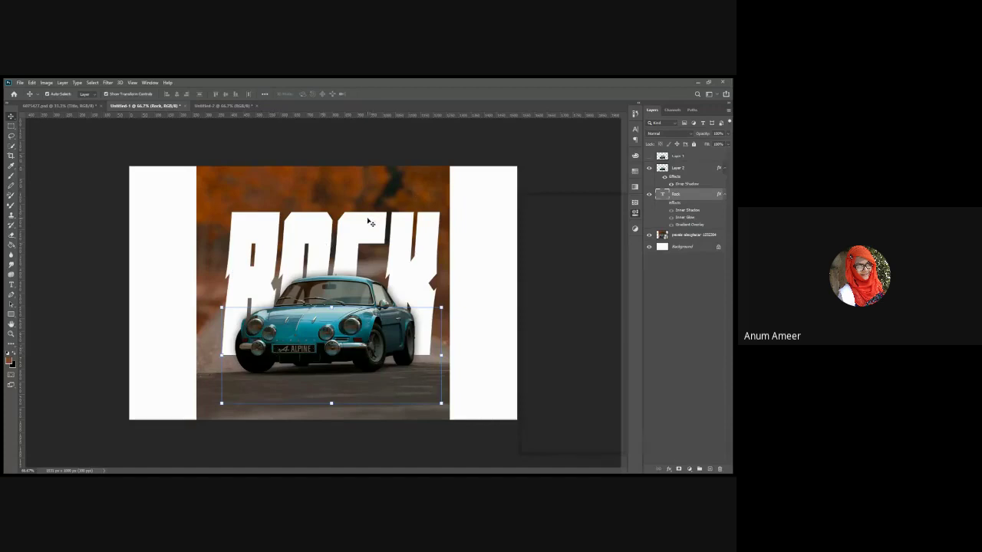
mouse_move(359, 245)
left_mouse_down()
mouse_move(364, 167)
mouse_move(387, 261)
mouse_move(338, 243)
mouse_move(381, 244)
mouse_move(362, 247)
left_mouse_up()
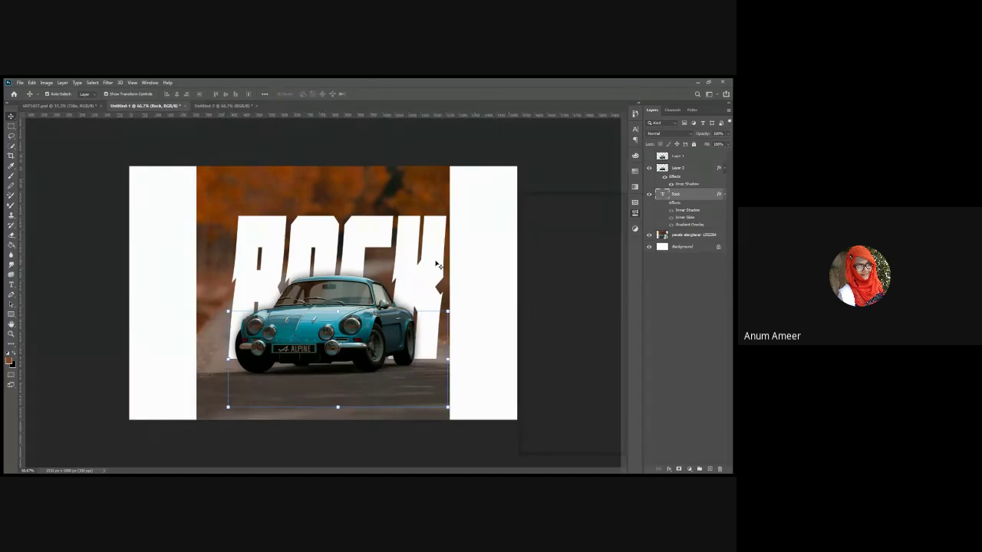
mouse_move(422, 264)
left_mouse_down()
mouse_move(408, 255)
mouse_move(413, 262)
left_mouse_up()
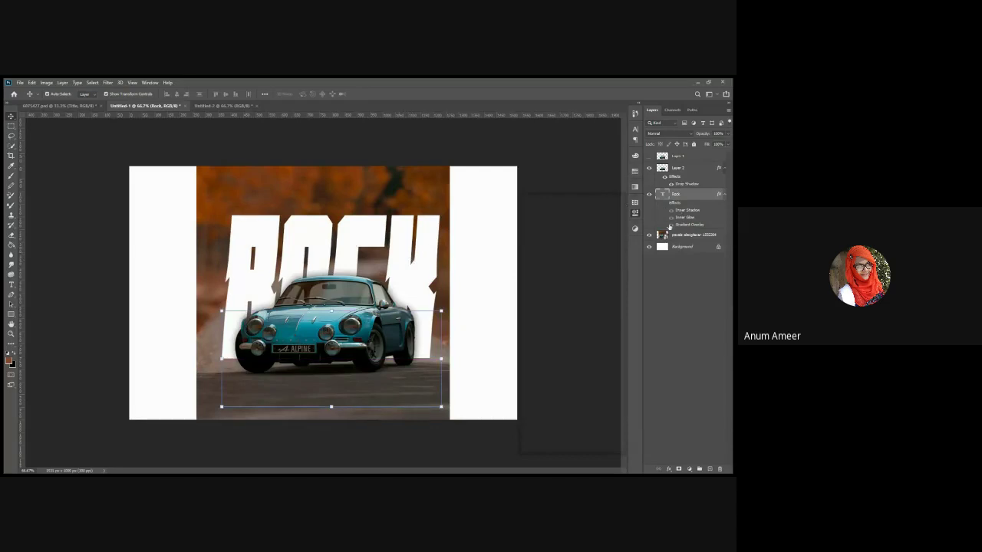
left_click(10, 285)
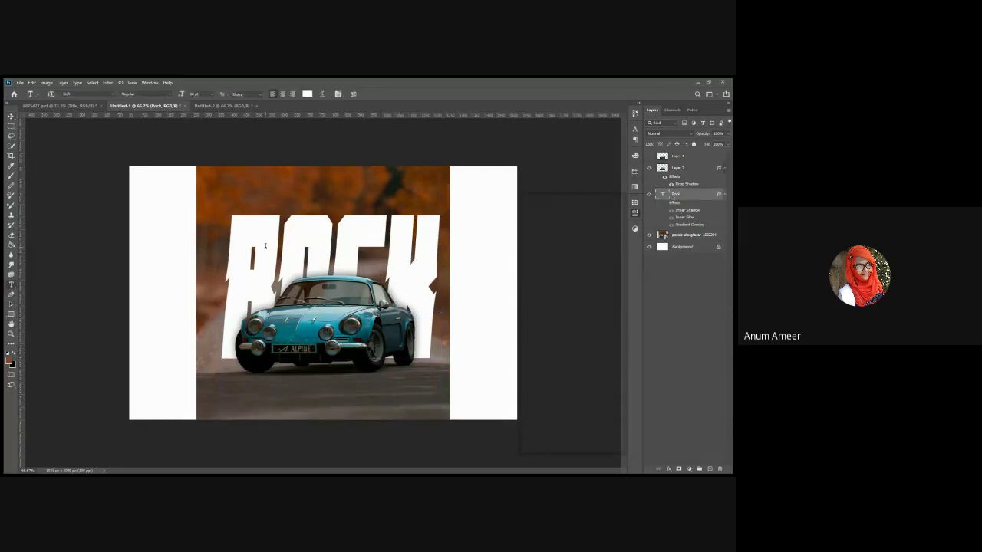
left_click_drag(228, 200, 302, 250)
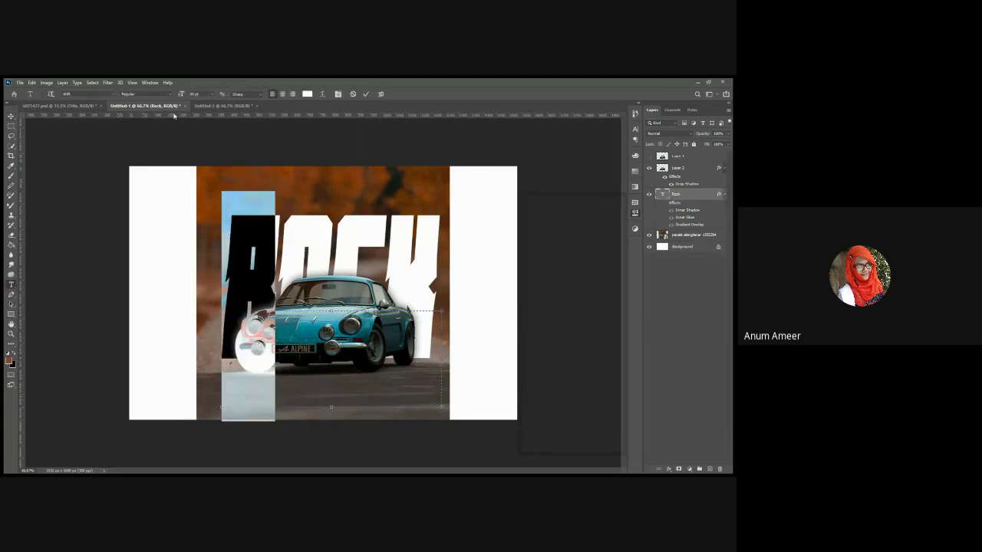
left_click(11, 116)
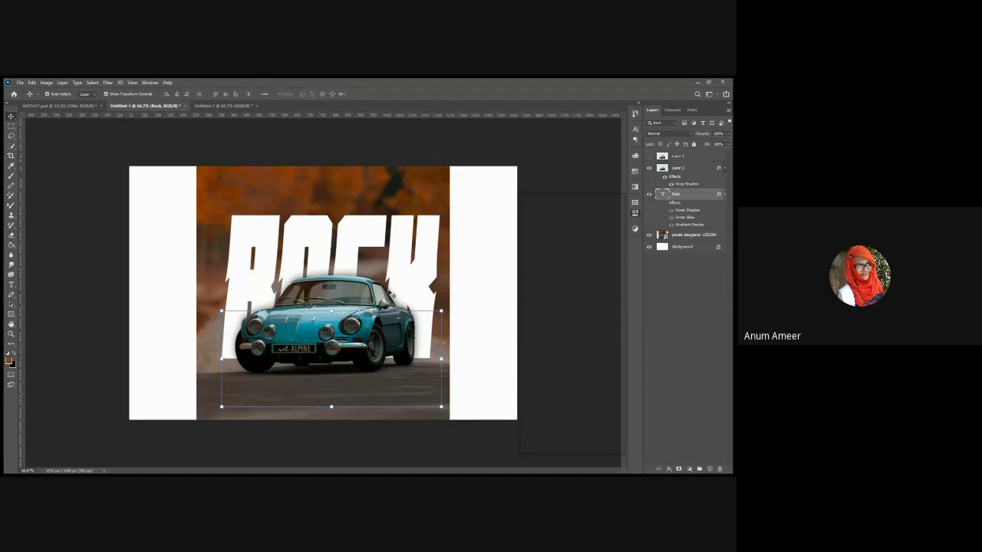
- Hide the ROCK text and the car copy, Layer 2, and select the full car photo layer
left_click(649, 195)
left_click(649, 167)
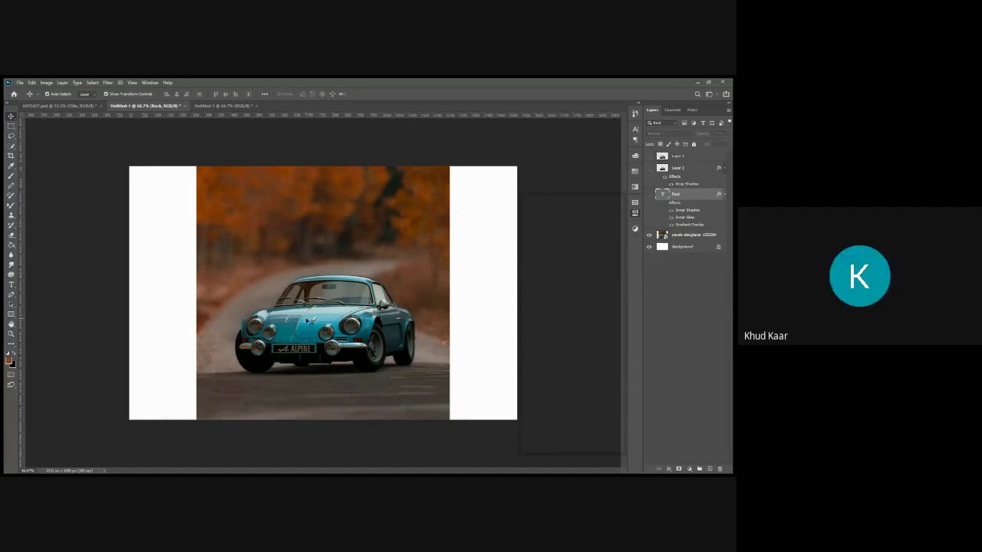
left_click(308, 319)
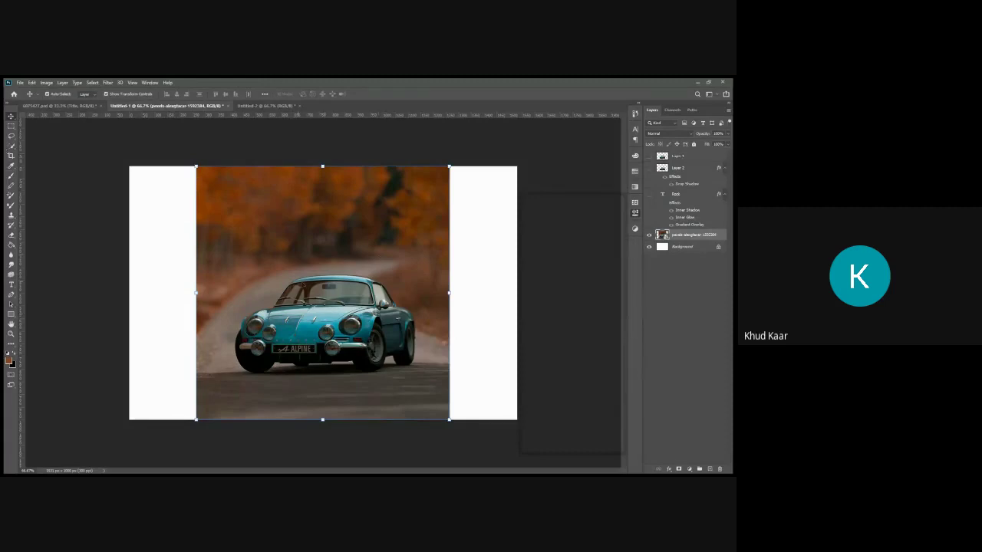
- Move the car photo sideways until its right edge lines up with the right edge of the canvas
left_click_drag(359, 303, 405, 303)
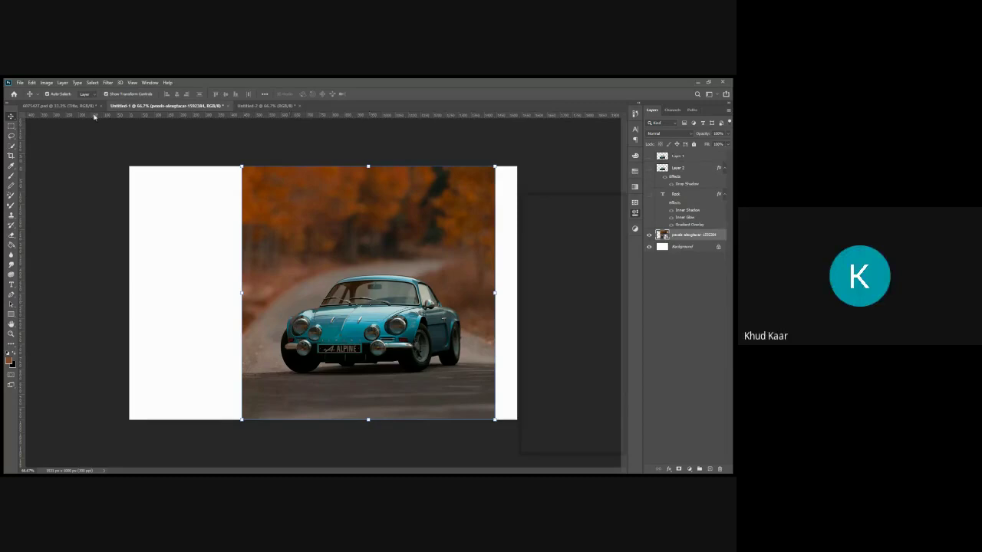
left_click(266, 105)
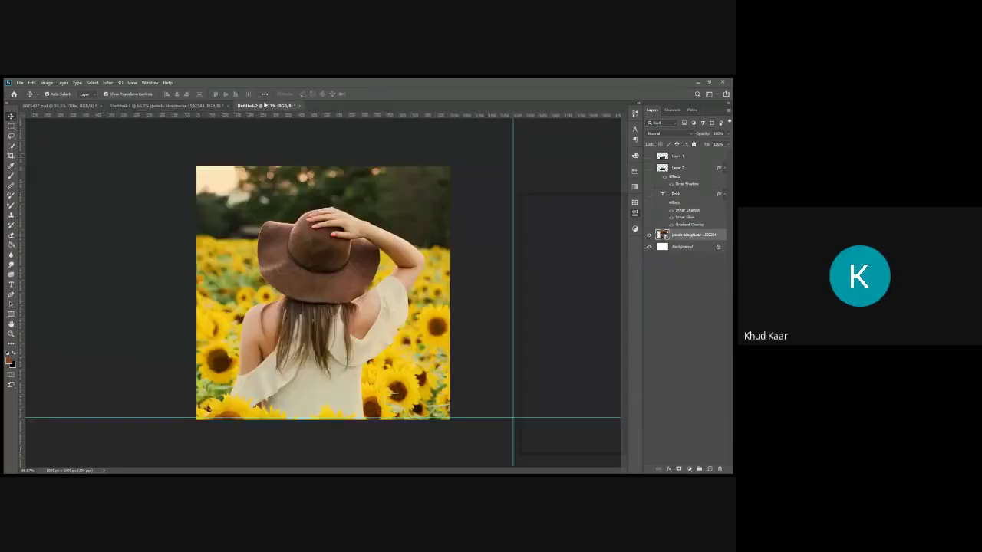
left_click(207, 105)
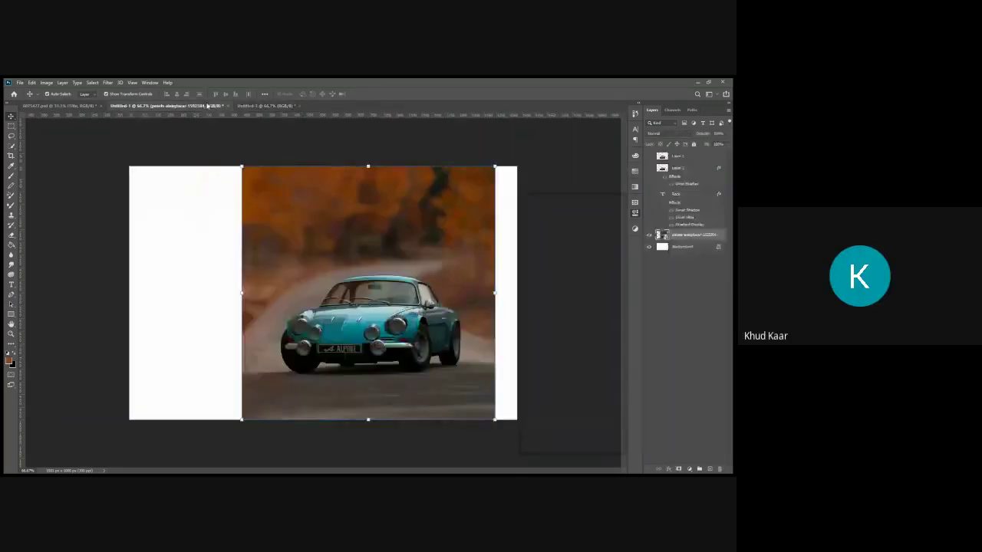
left_click_drag(420, 330, 445, 330)
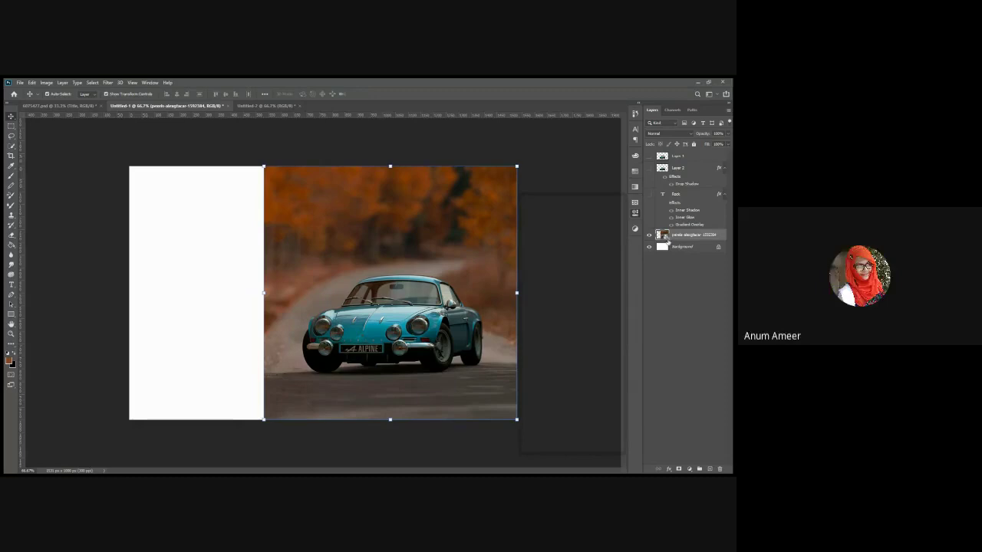
- Open the car photo's smart object contents and extend the image to the left with a Content-Aware crop
key("h")
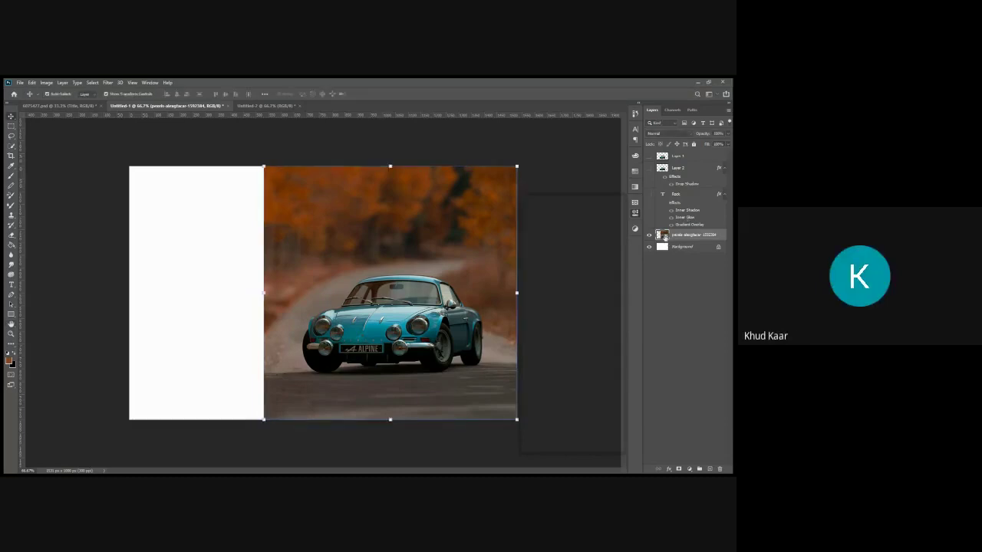
double_click(664, 235)
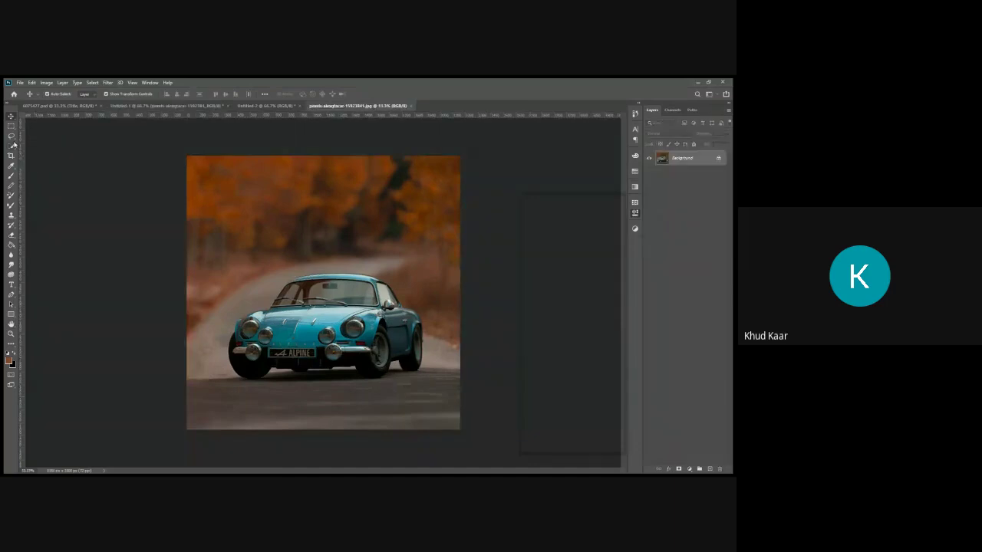
left_click(11, 158)
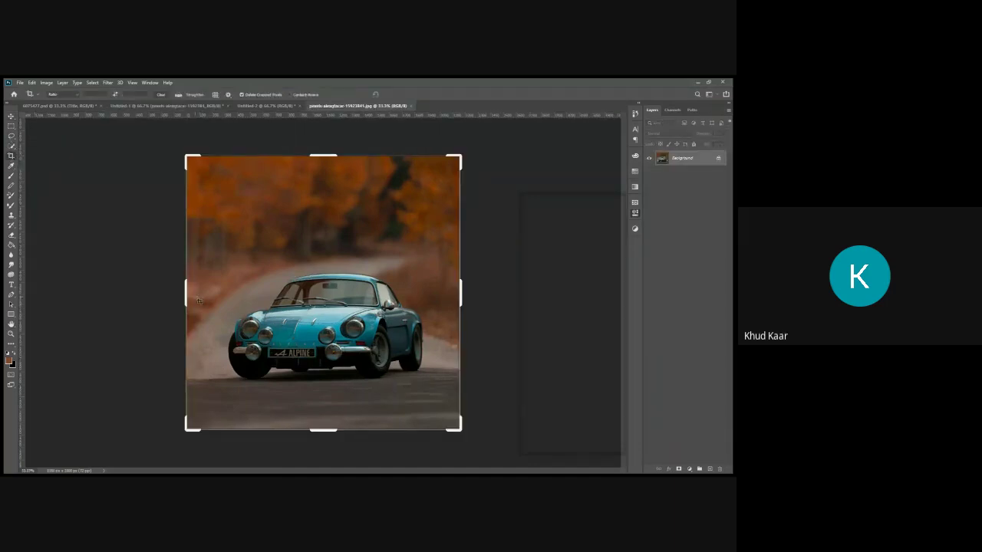
left_click_drag(188, 296, 108, 270)
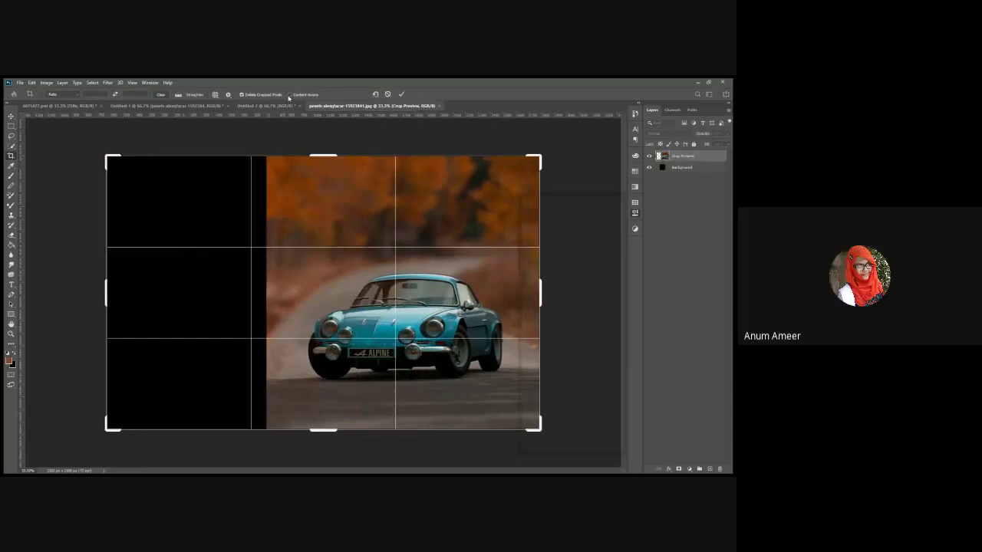
left_click(401, 93)
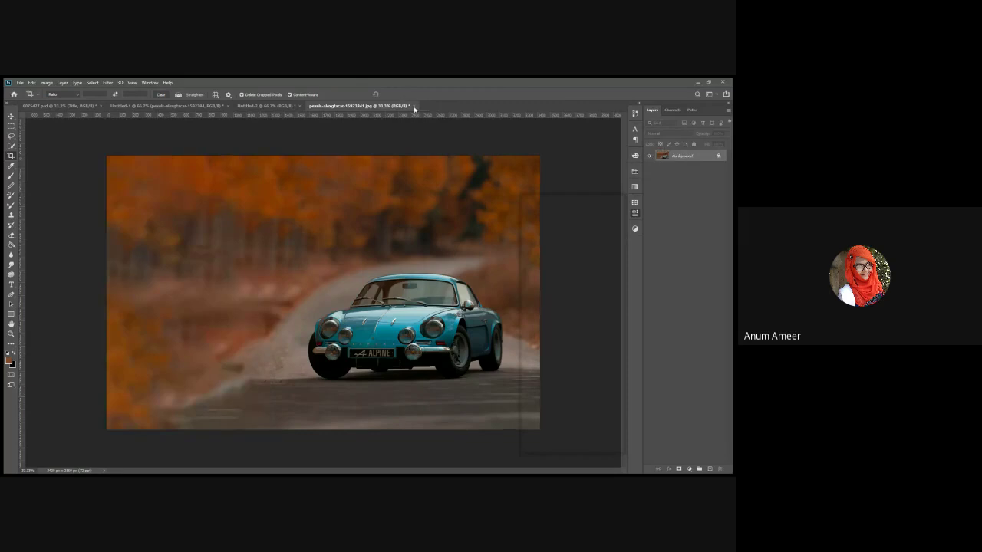
- Save and close the smart object, then move the extended car photo left to fill the thumbnail canvas and deselect it
key("h")
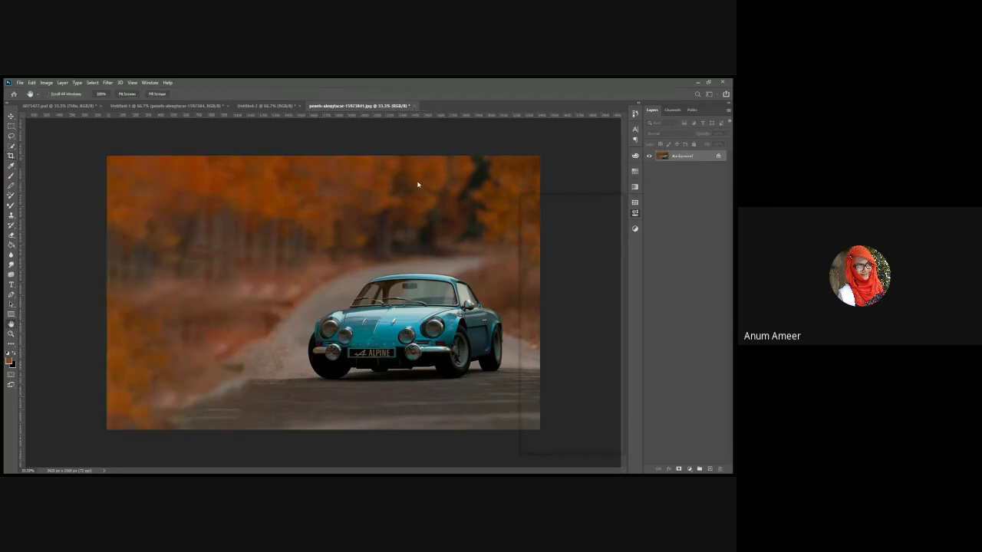
key("c")
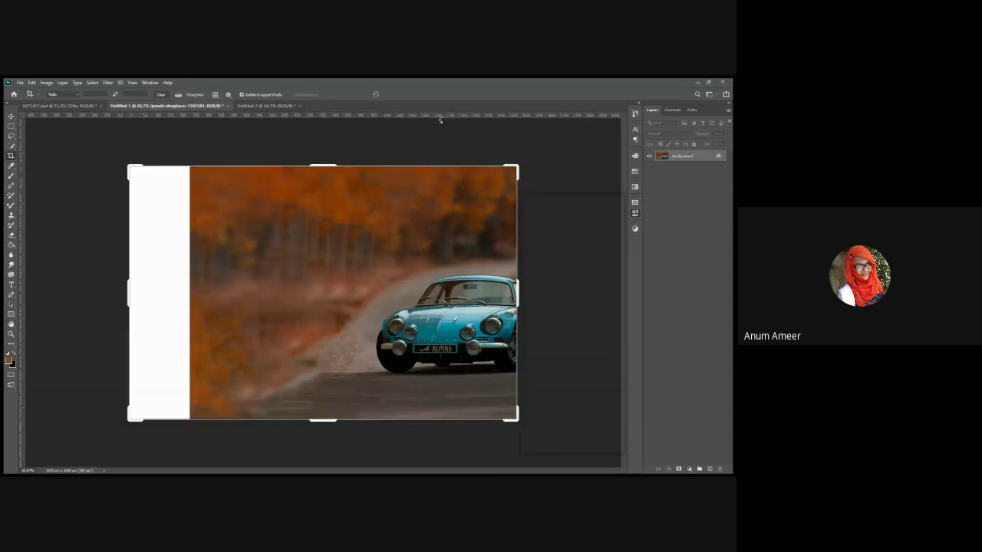
left_click(11, 117)
left_click_drag(326, 262, 249, 280)
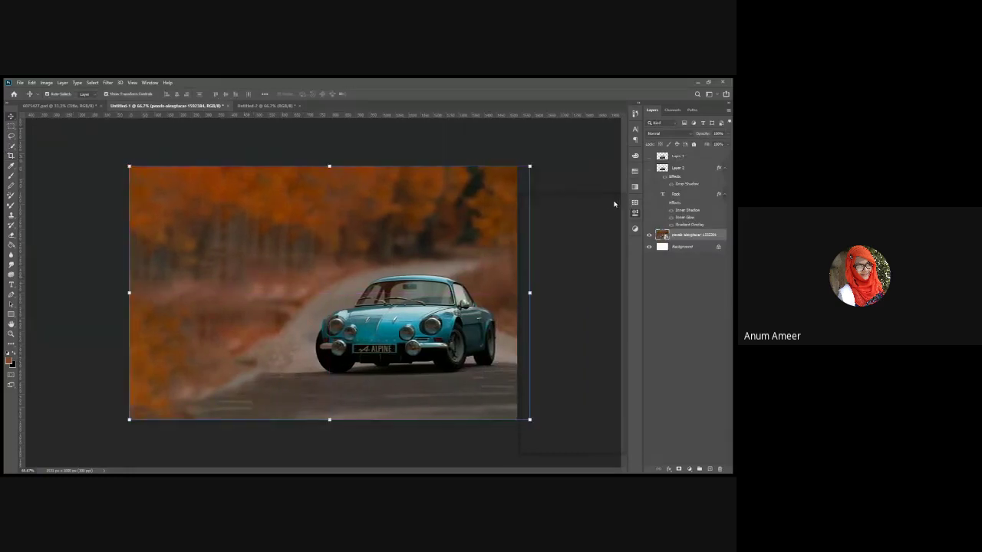
left_click(595, 169)
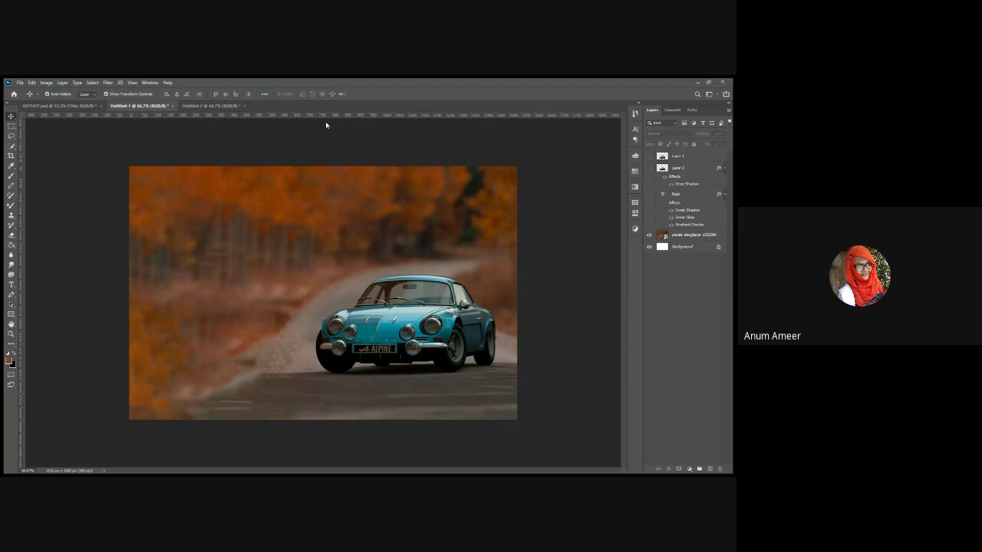
- Try a vertical guide near the right edge of the canvas and clear it
left_click(326, 124)
left_click_drag(21, 144, 148, 162)
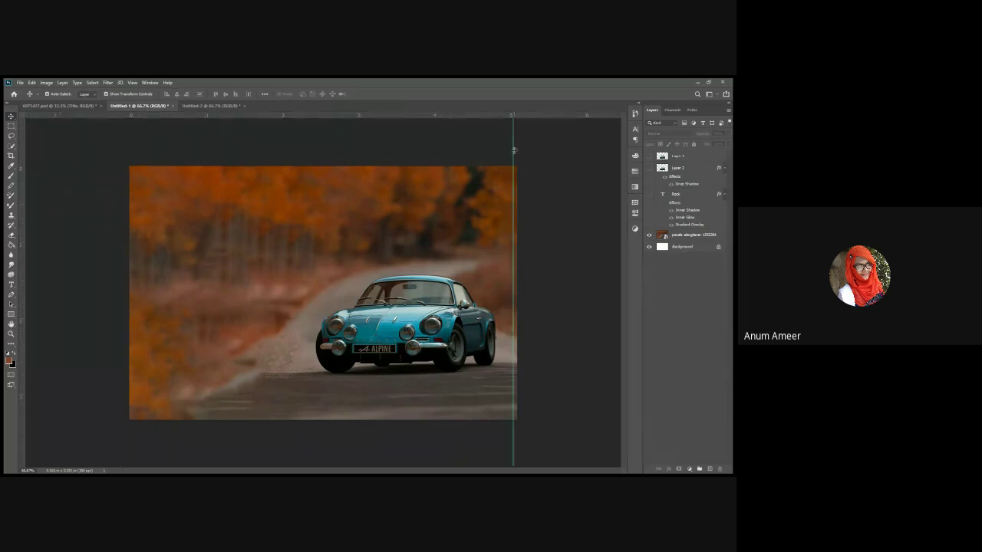
left_click_drag(514, 150, 234, 167)
key("ctrl+semicolon")
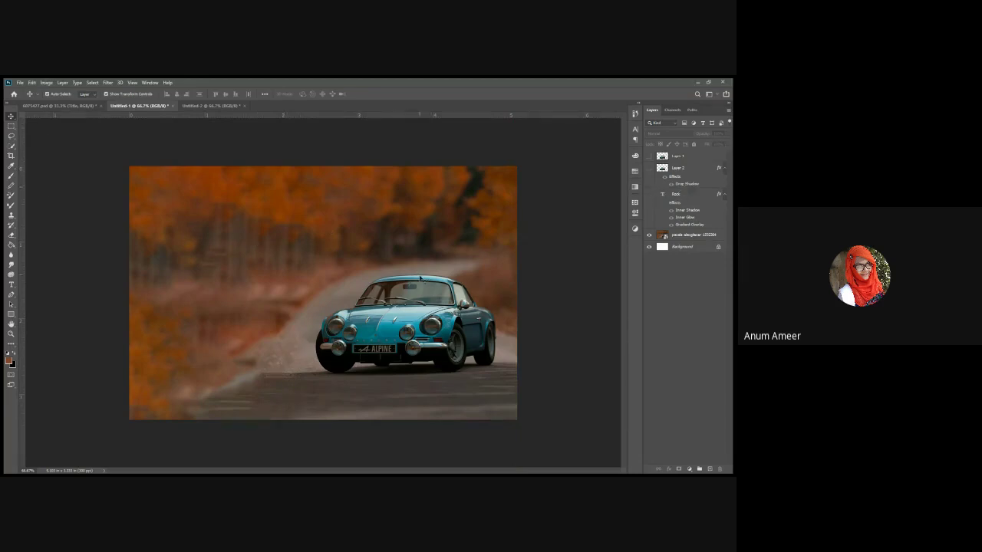
- Try to widen the thumbnail canvas slightly on both sides with the Crop tool, and undo the crop
left_click(14, 159)
mouse_move(129, 290)
left_mouse_down()
mouse_move(114, 284)
mouse_move(120, 293)
left_mouse_up()
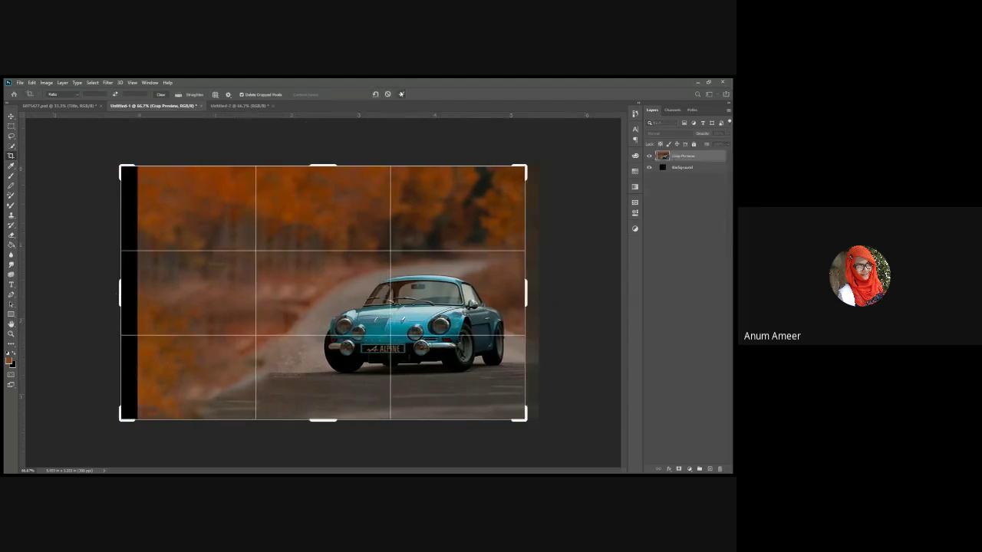
left_click(400, 95)
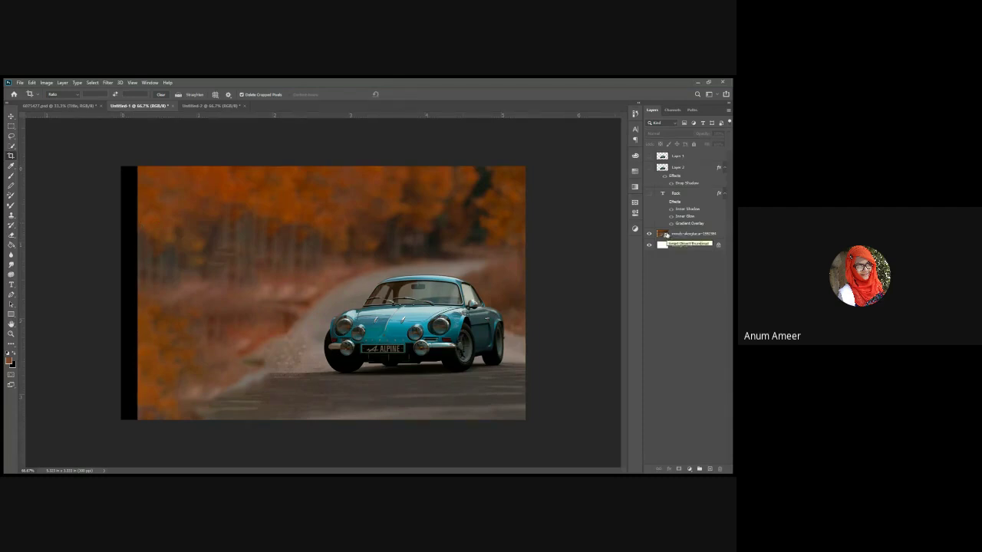
key("ctrl+z")
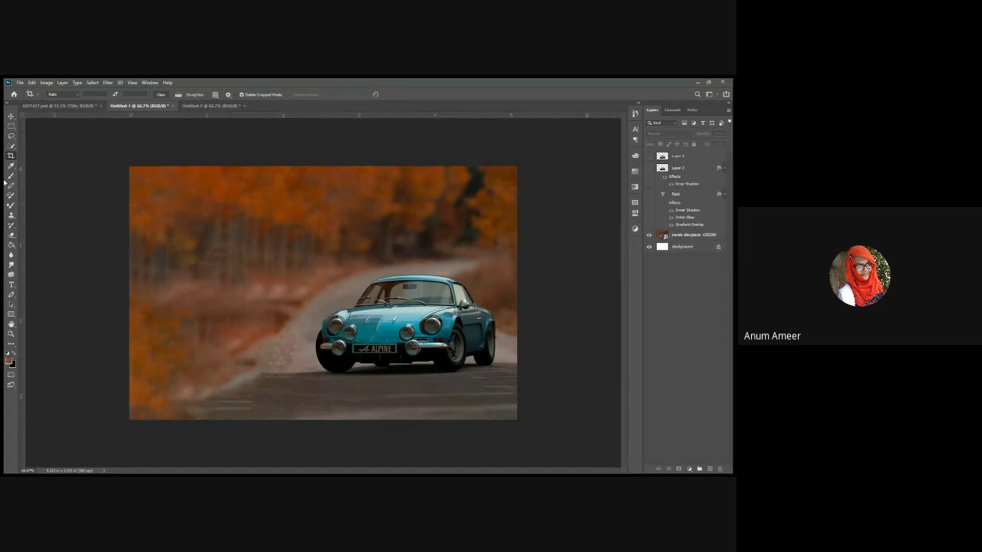
- Show the ROCK text again and move it to the upper-left part of the car photo
left_click(10, 116)
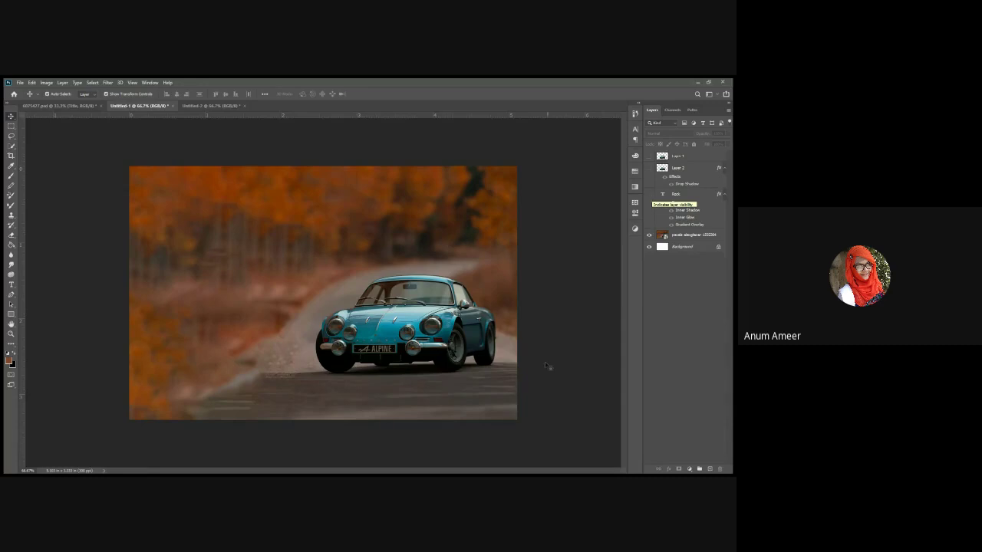
left_click(455, 333)
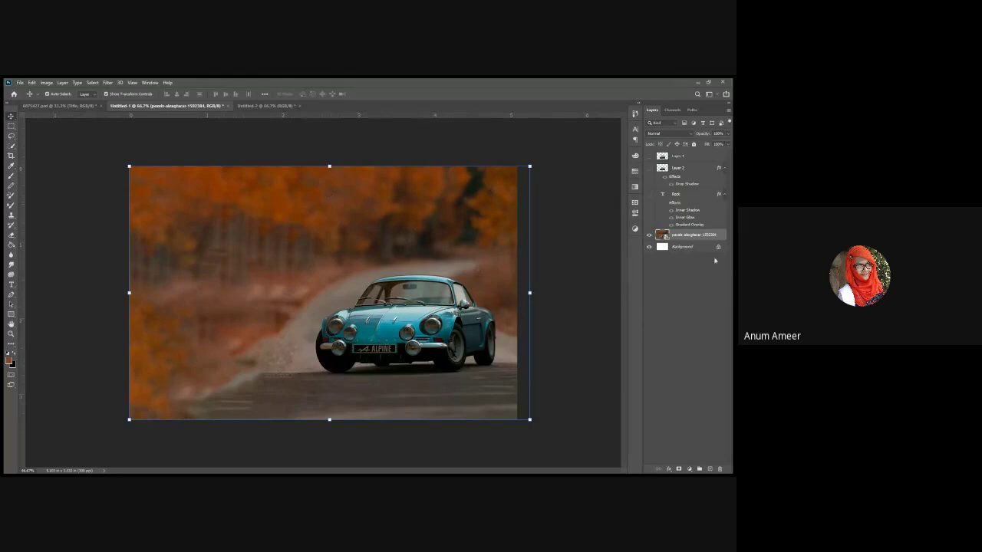
left_click(649, 194)
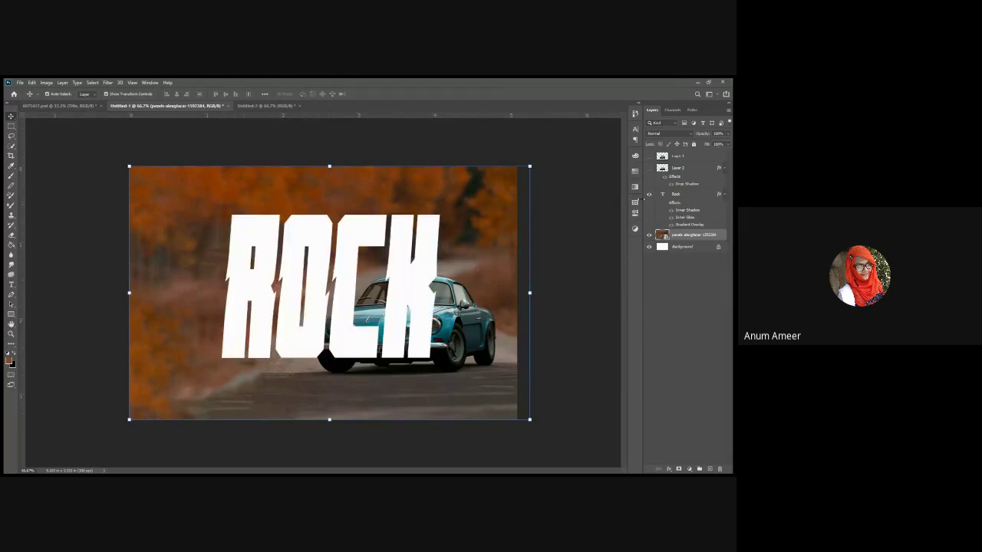
left_click_drag(303, 312, 234, 297)
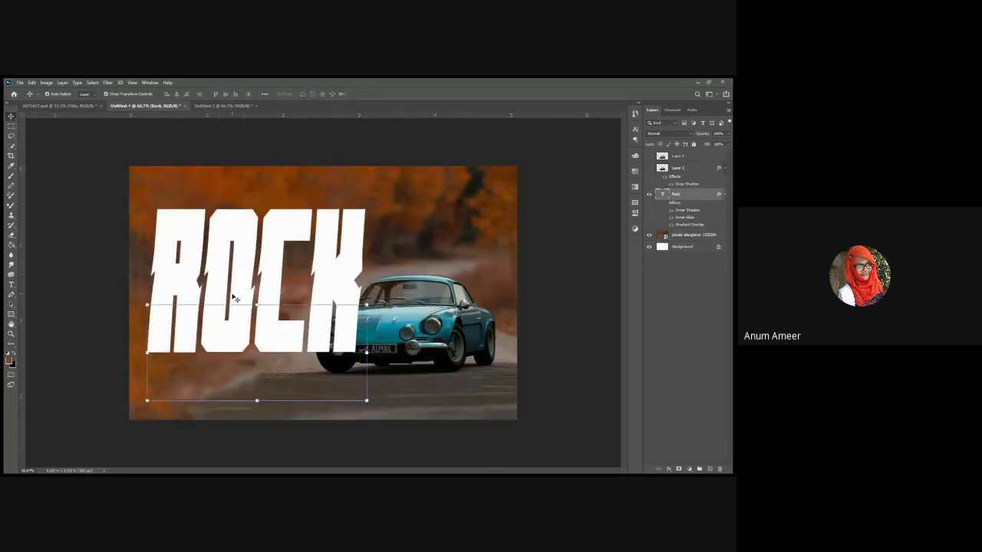
left_click_drag(320, 285, 264, 240)
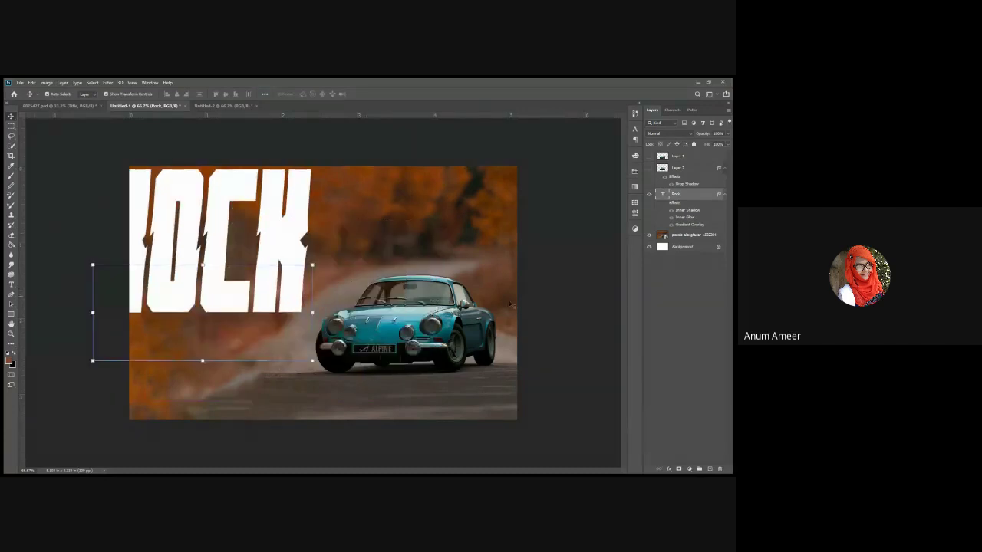
- Leave the car photo's transform and move the ROCK text down beside the car
left_click(505, 305)
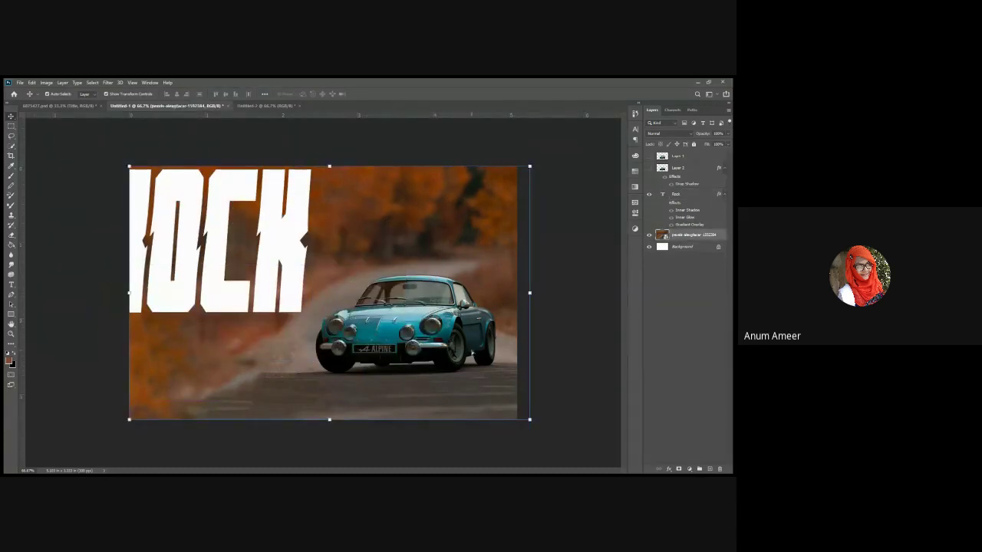
mouse_move(530, 292)
left_mouse_down()
mouse_move(554, 293)
mouse_move(529, 292)
left_mouse_up()
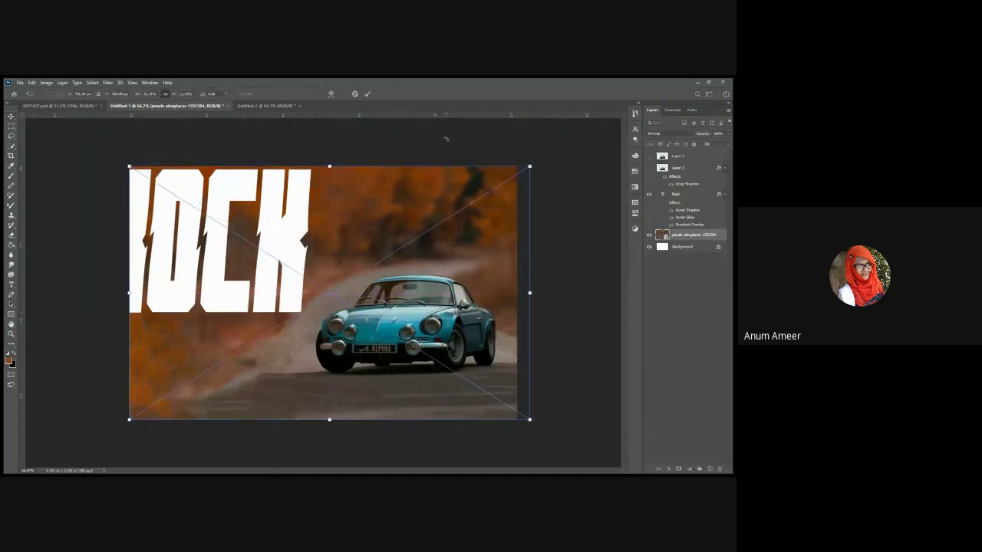
left_click(367, 94)
left_click_drag(226, 289, 243, 334)
- Undo a test move of the car photo, fully lock its layer and test the lock by trying to move it
left_click_drag(402, 320, 399, 283)
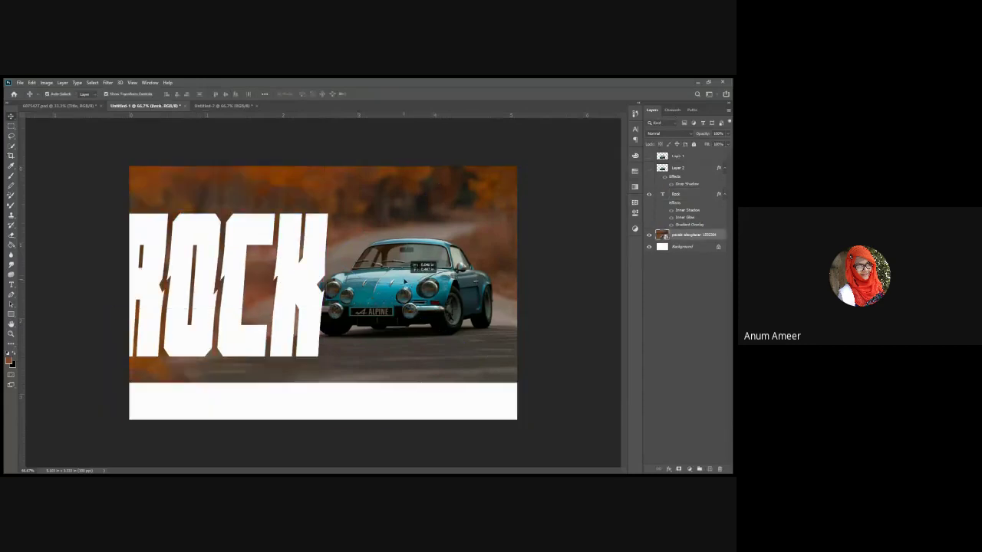
key("ctrl+z")
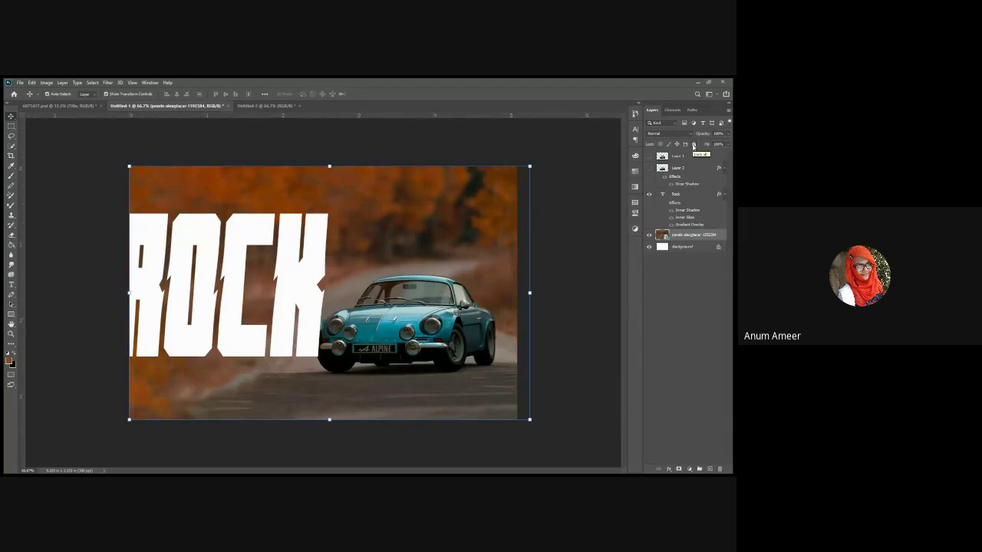
left_click(693, 145)
left_click_drag(366, 322, 375, 279)
left_click_drag(418, 309, 426, 276)
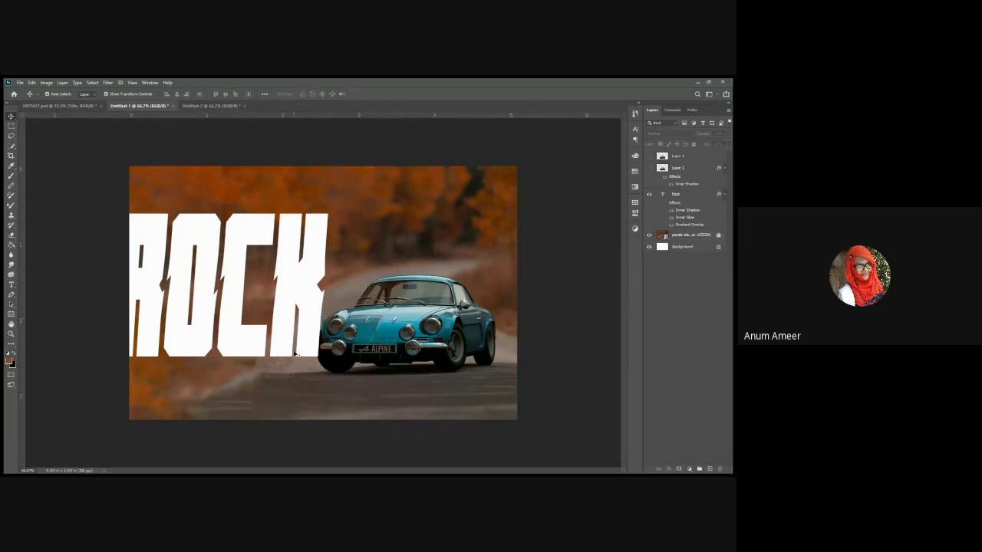
- Hide the ROCK text, bring in the KNOWLEDGE AT YOUR FINGERTIPS title from the other document and place it above the car
left_click(236, 296)
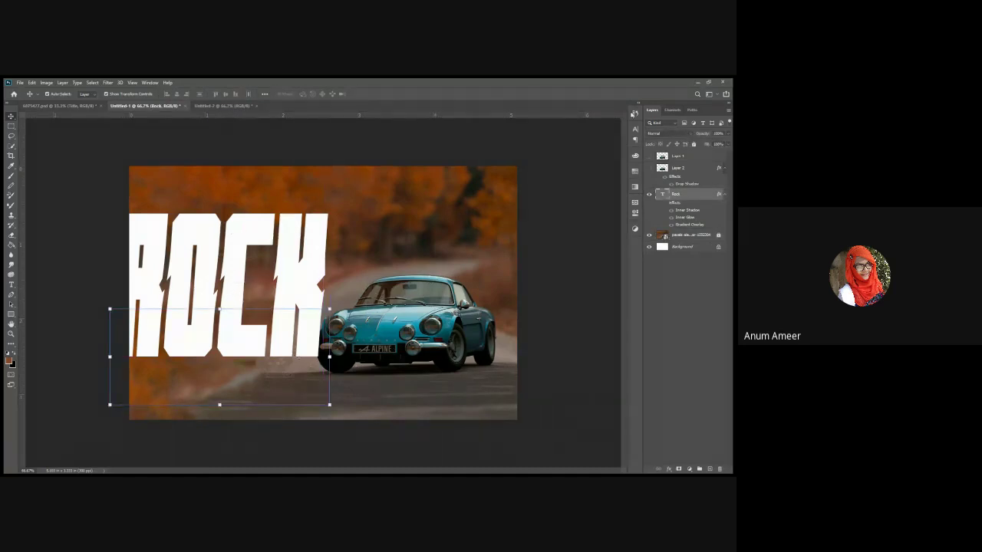
left_click(650, 194)
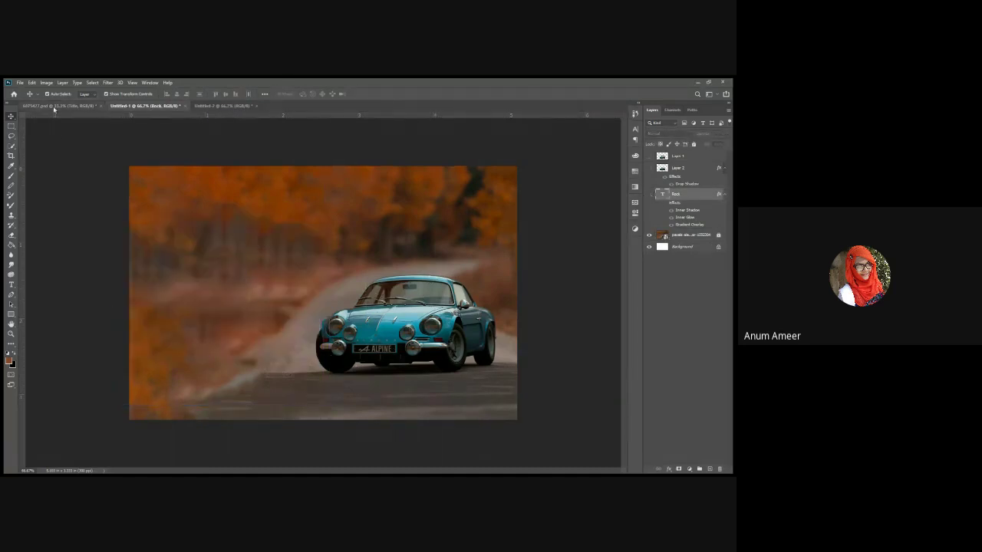
left_click(53, 106)
left_click_drag(206, 278, 190, 107)
left_click_drag(203, 106, 241, 235)
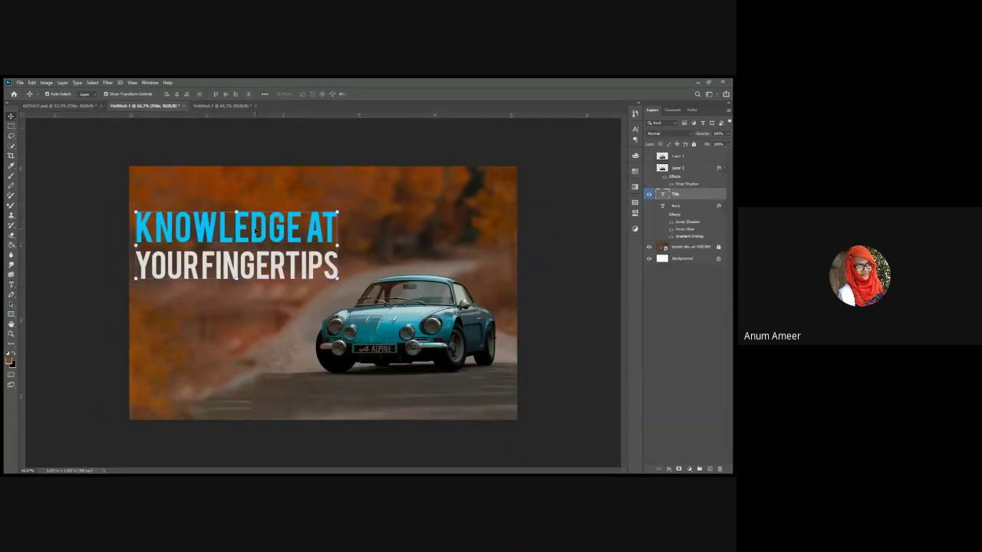
left_click_drag(285, 225, 306, 201)
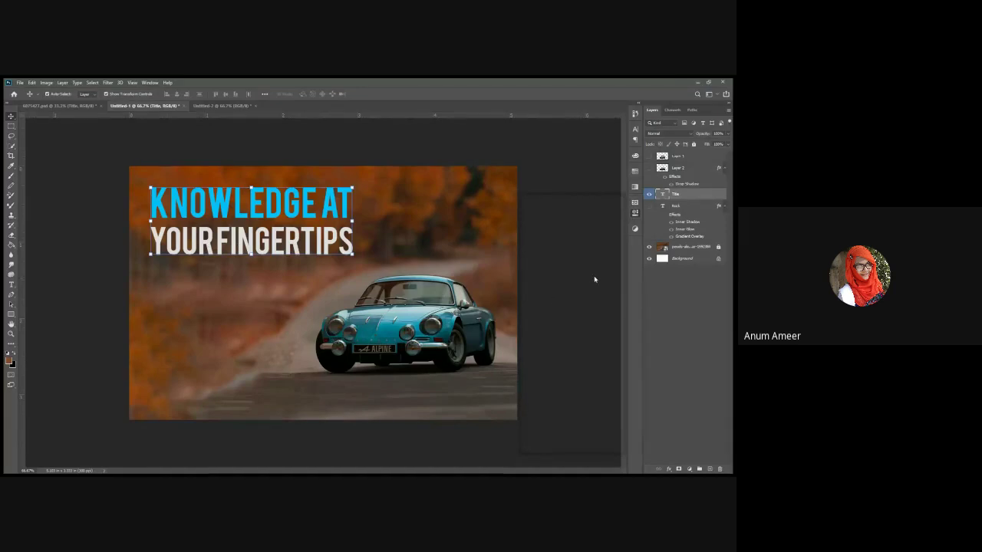
- Try an inline font on the title, then set it in a handwritten script font with the all-caps style off
key("Down")
key("Down")
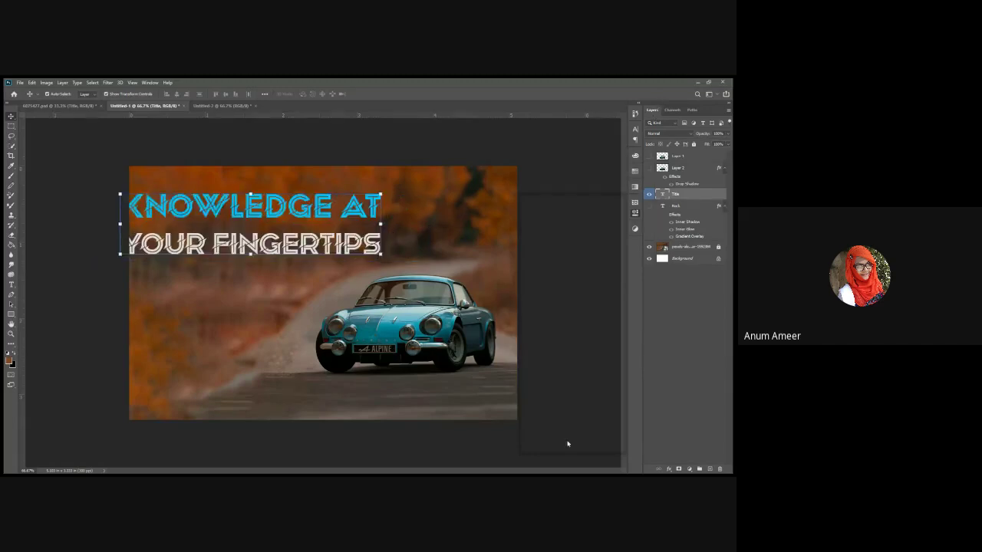
left_click_drag(260, 208, 277, 204)
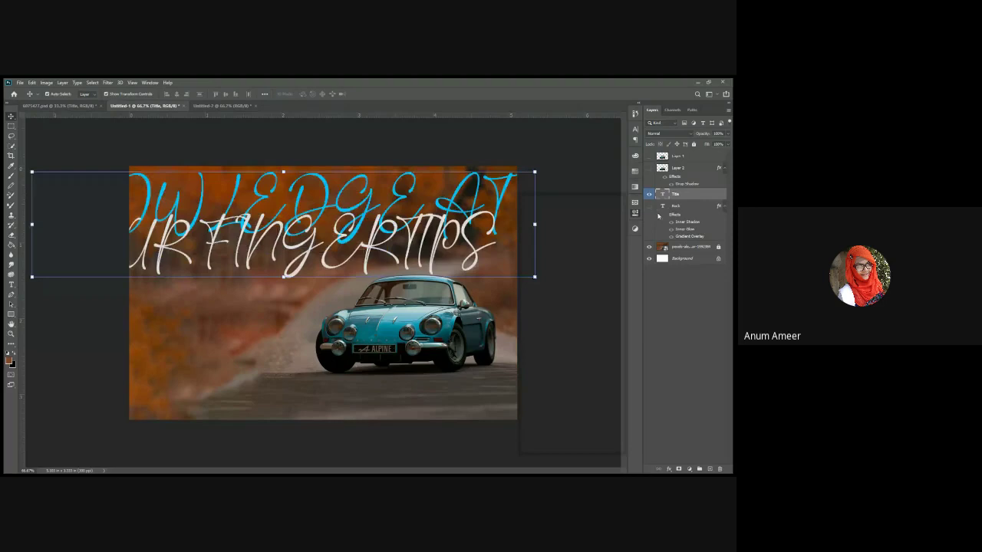
left_click(326, 295)
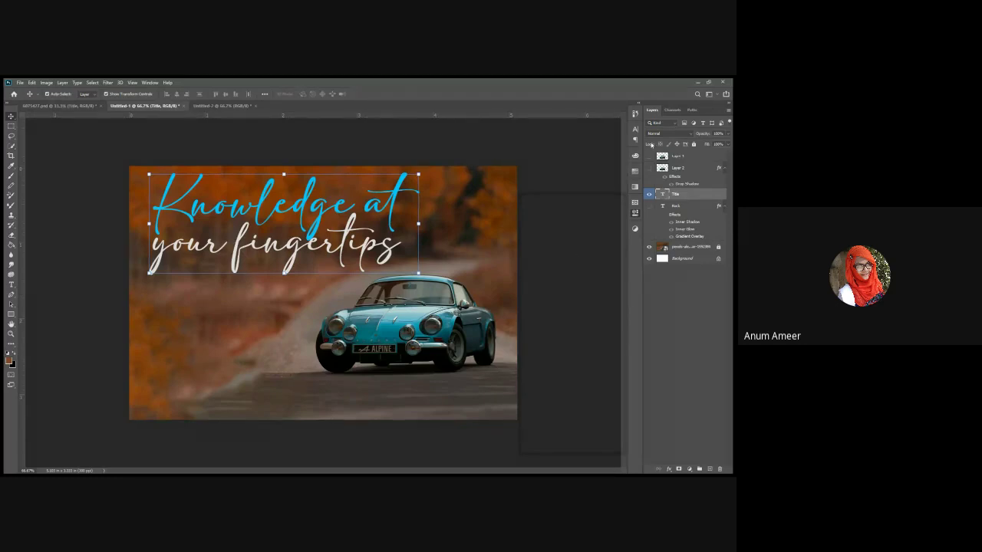
- Undo the script font change on the title and shift the restored all-caps title slightly left over the photo
key("ctrl+z")
key("ctrl+z")
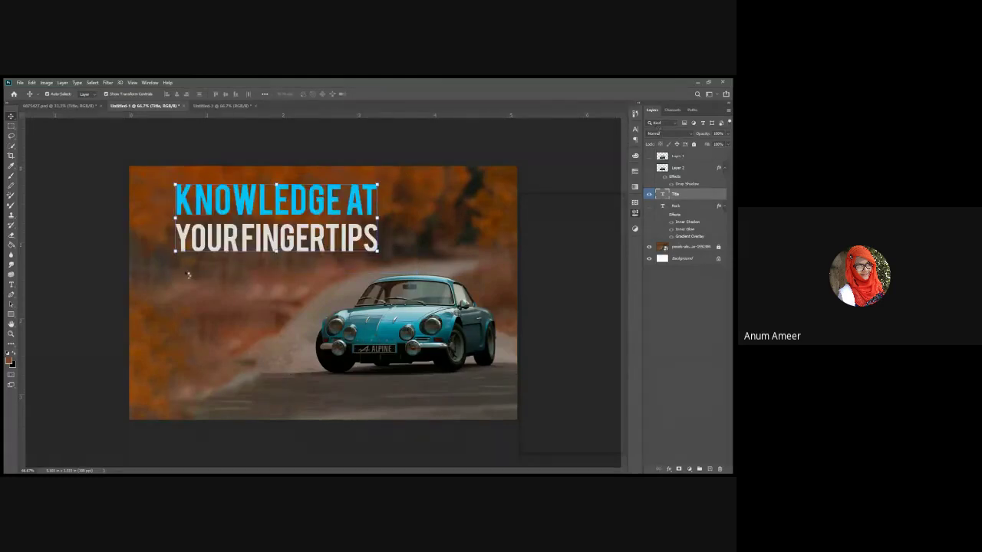
left_click_drag(225, 223, 208, 222)
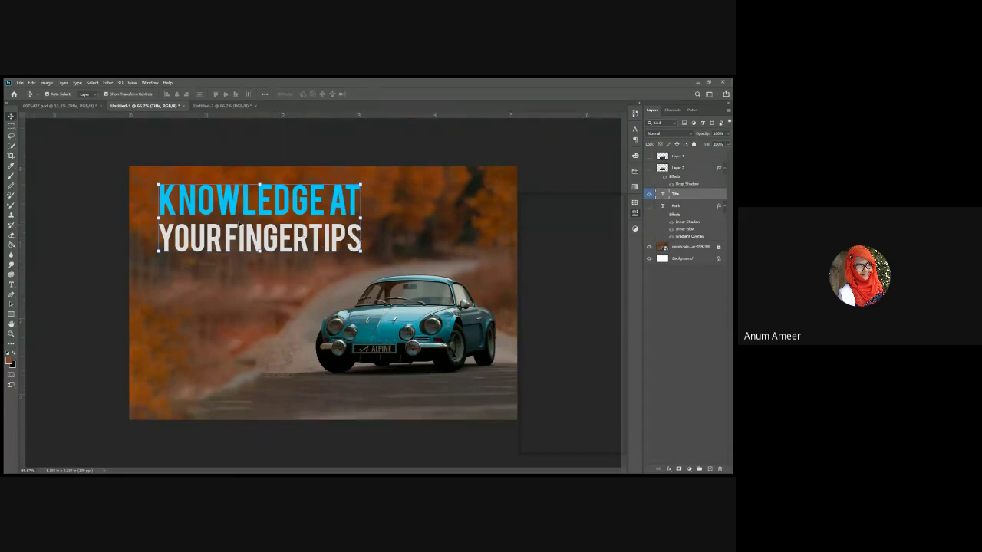
left_click_drag(239, 224, 235, 224)
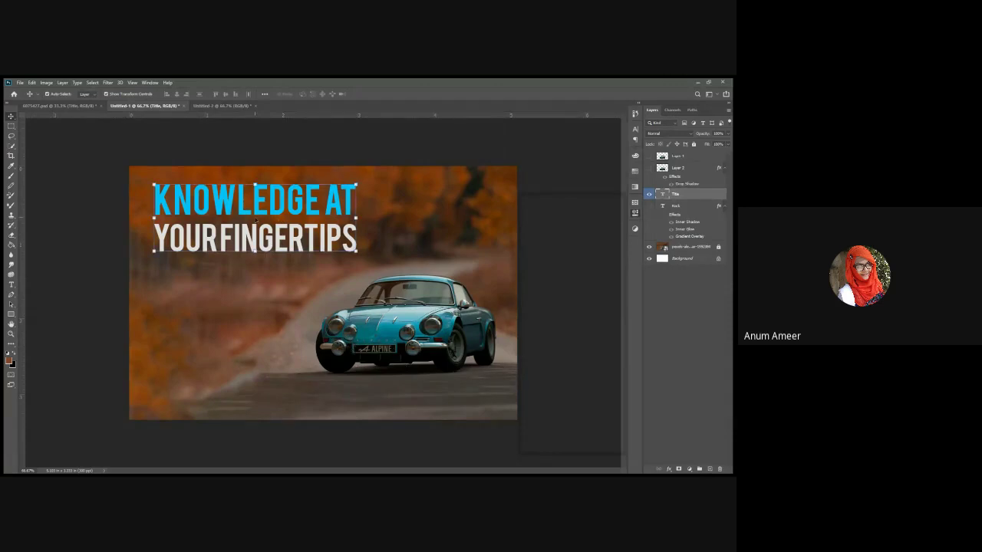
- Duplicate the KNOWLEDGE AT YOUR FINGERTIPS title layer and place the copy directly below the original
key("ctrl")
key("ctrl+j")
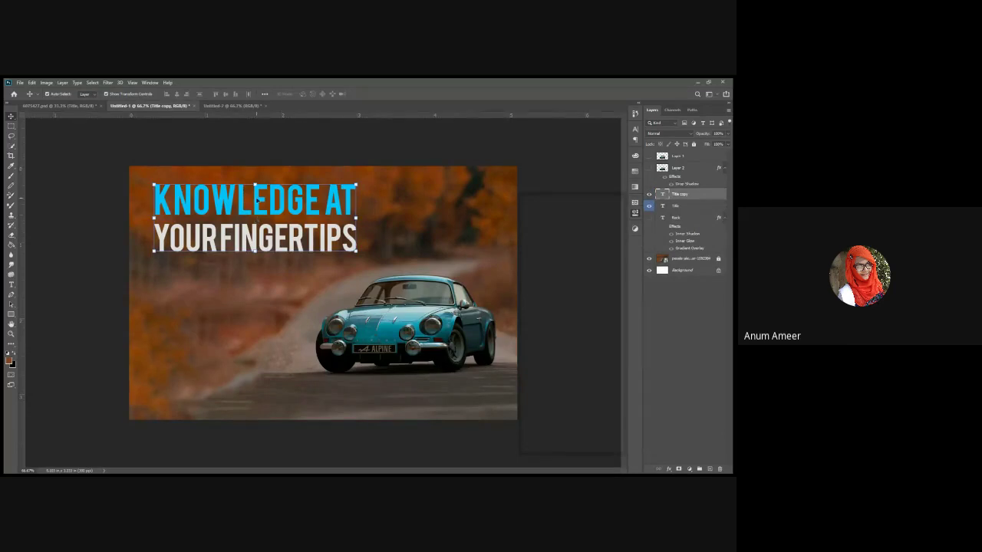
left_click_drag(257, 199, 261, 278)
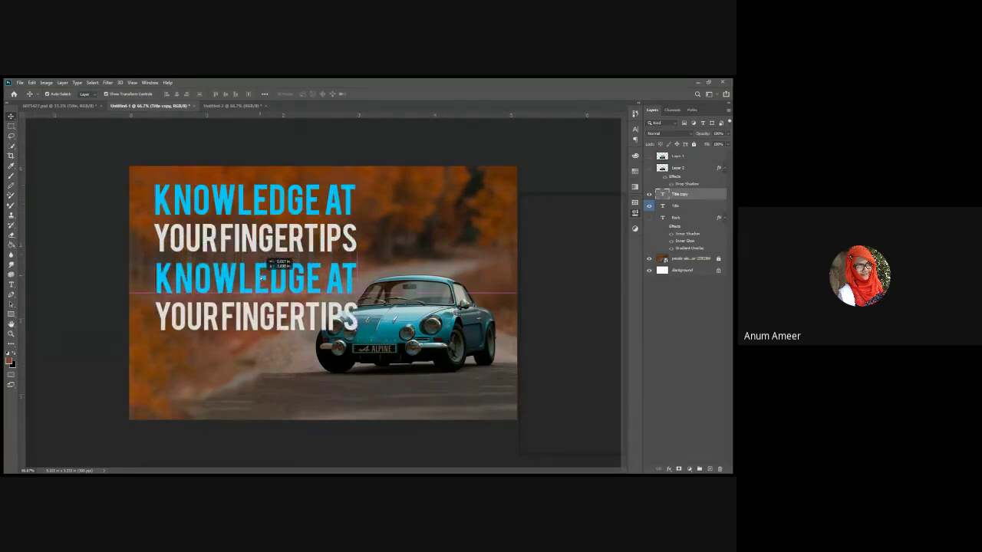
left_click_drag(262, 278, 262, 277)
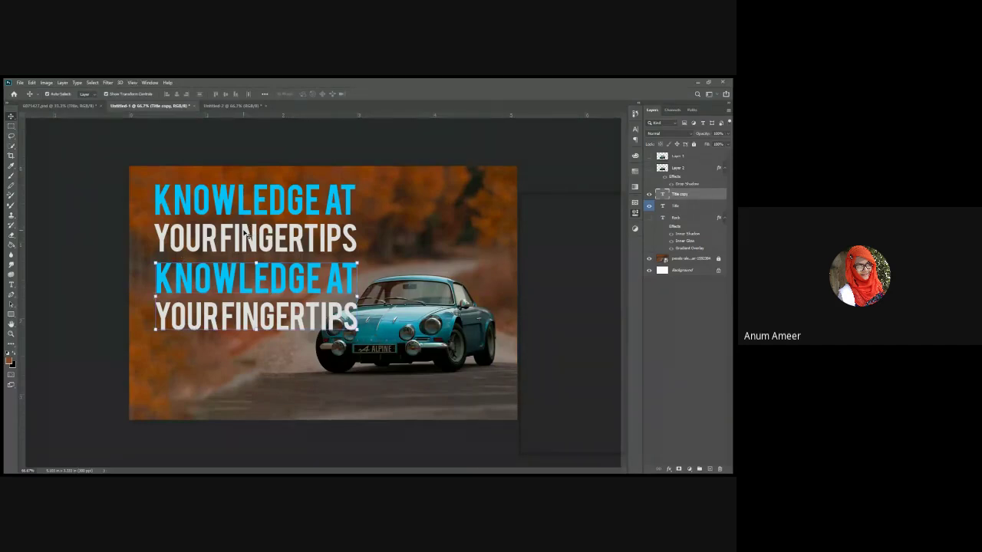
- Replace the duplicated title's text with THIS IS A CAR and leave text editing
double_click(276, 295)
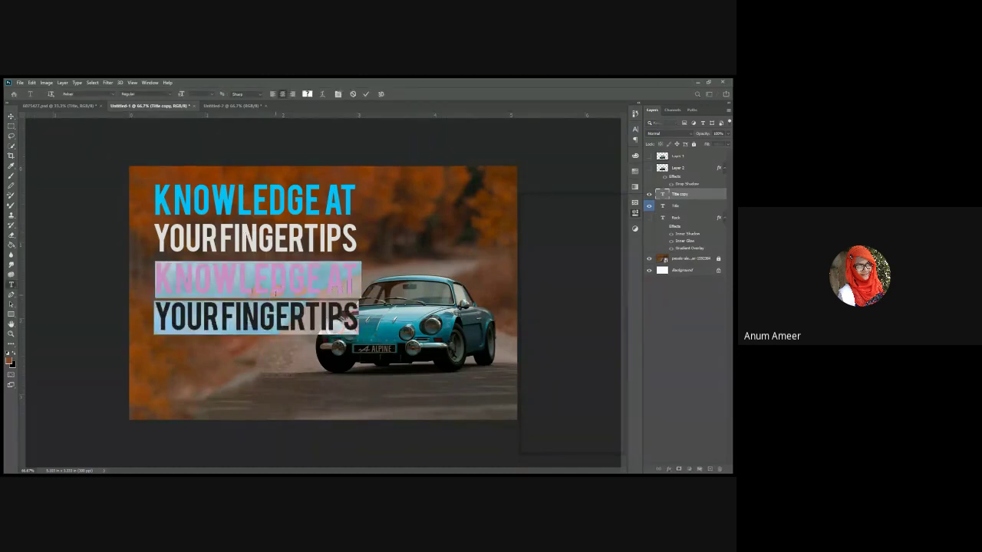
type("THIS IS A CAR")
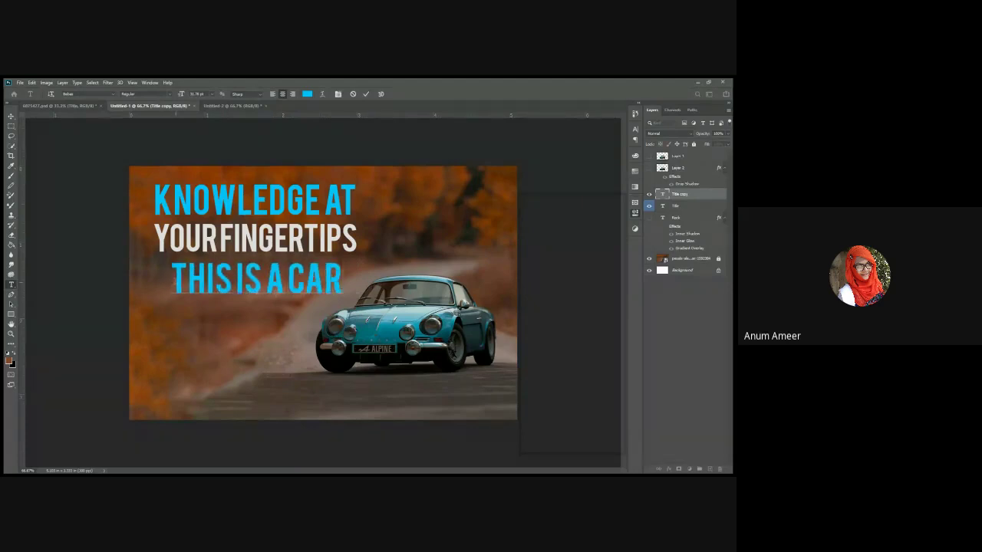
left_click(174, 282)
left_click(11, 116)
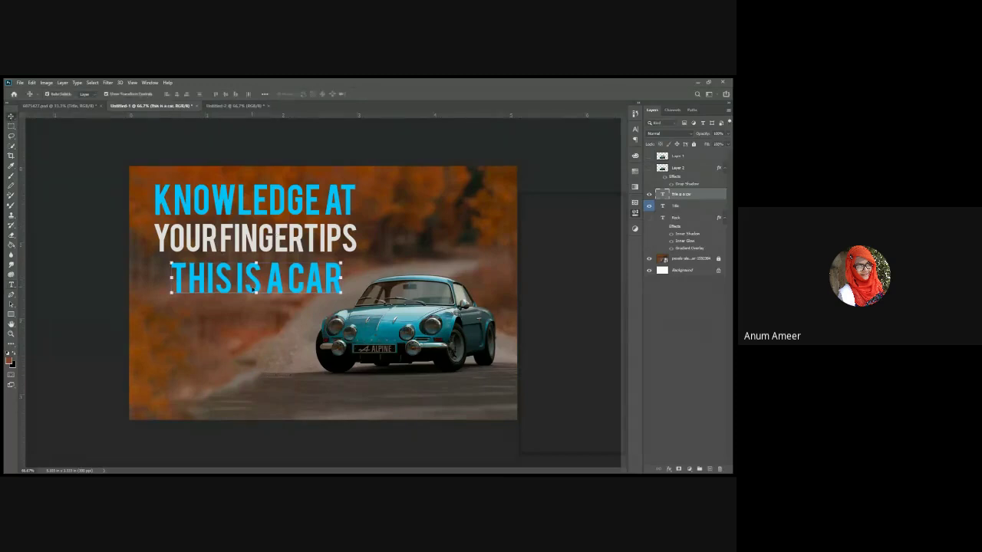
double_click(255, 282)
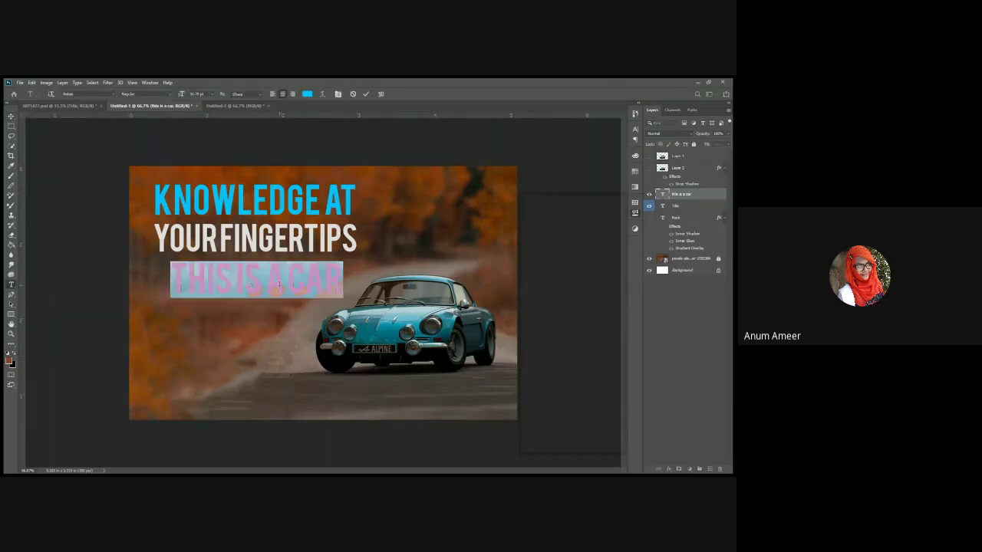
left_click(285, 280)
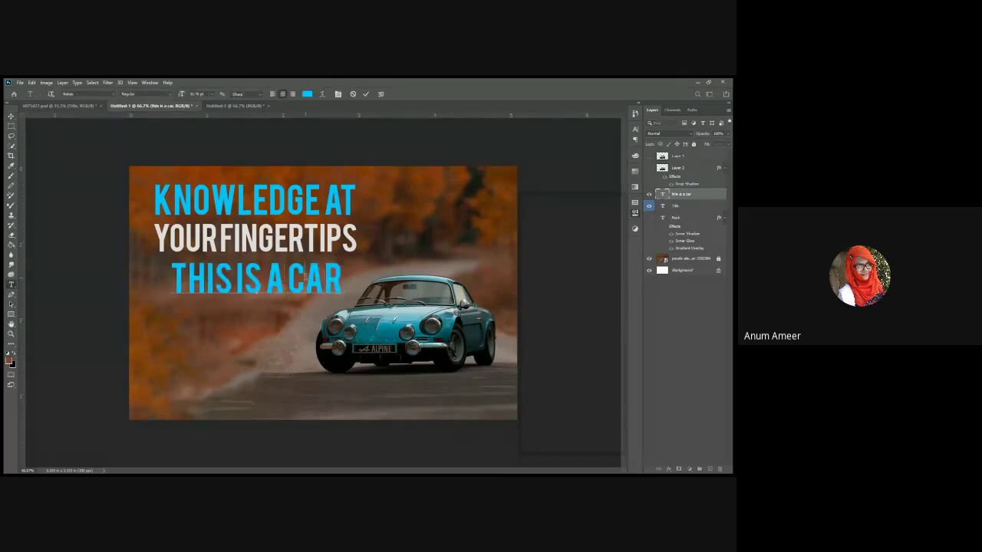
left_click(352, 96)
key("v")
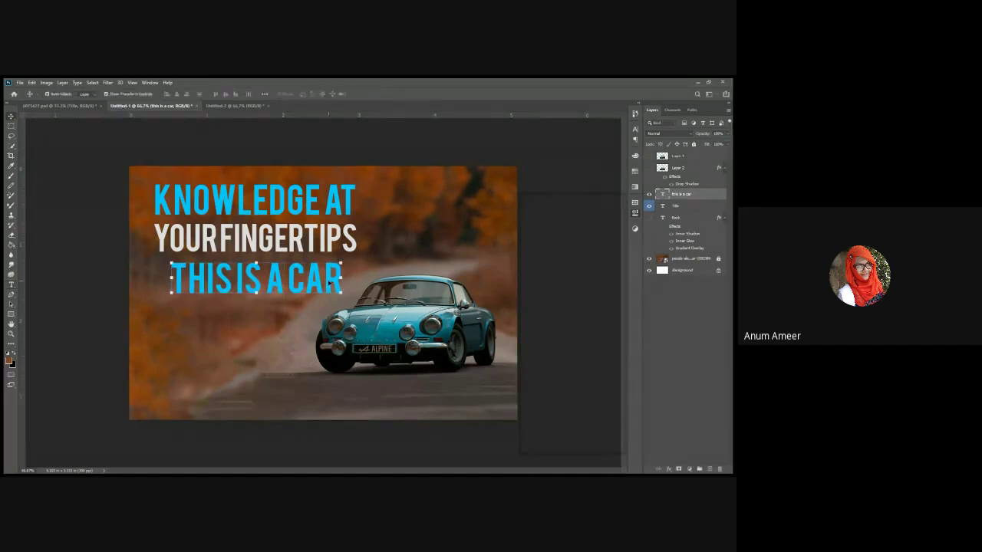
- Delete the THIS IS A CAR layer and create a paragraph text box with Lorem ipsum placeholder text below the title
key("Delete")
left_click(11, 284)
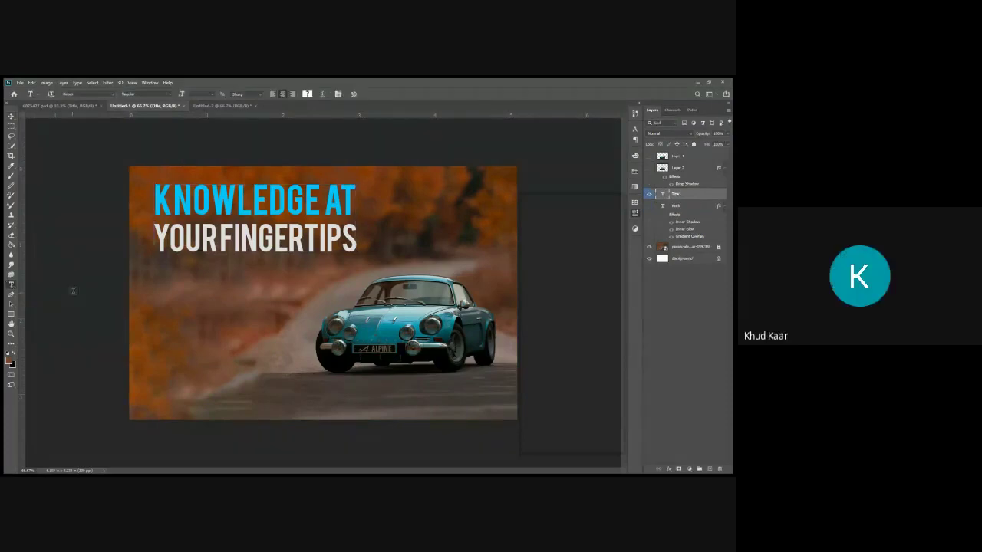
left_click_drag(160, 278, 347, 309)
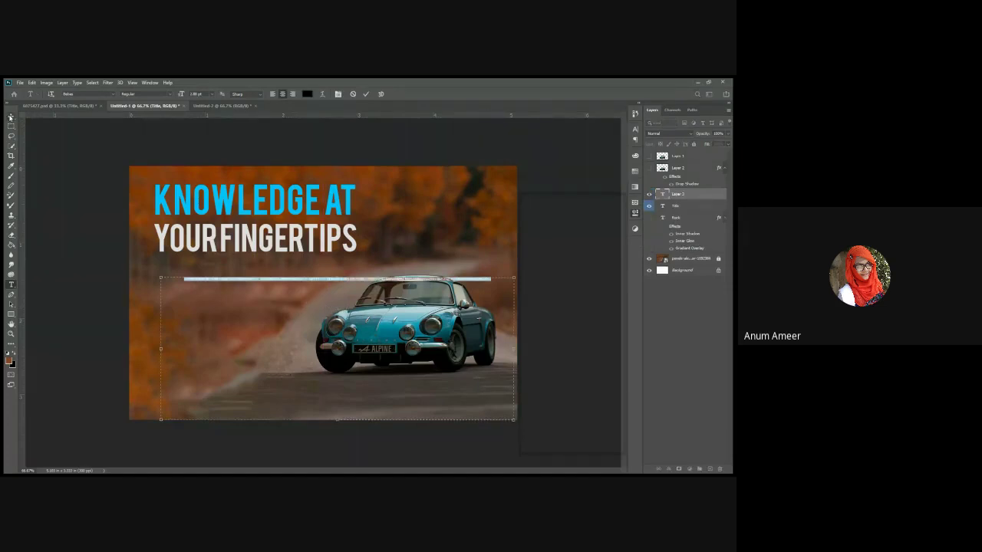
left_click(11, 117)
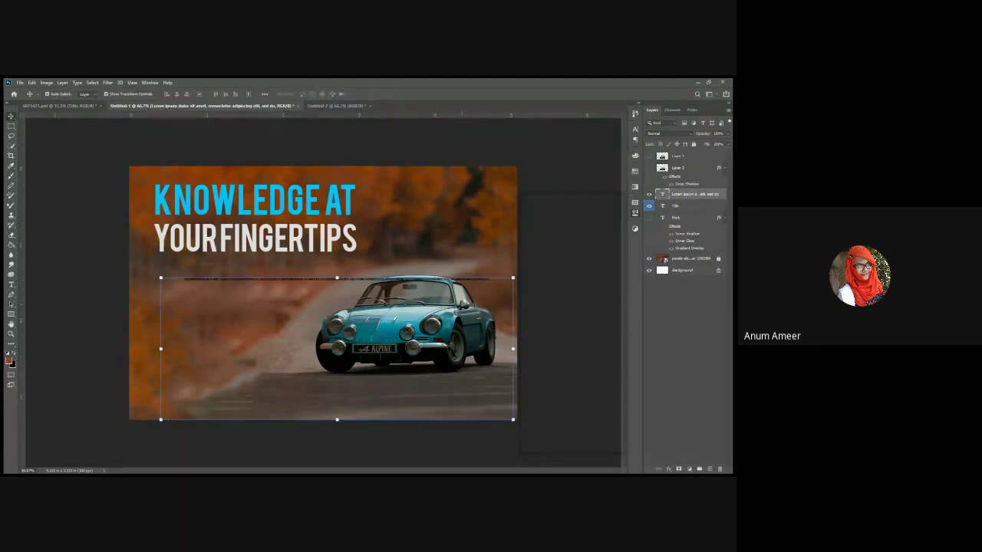
left_click_drag(382, 281, 369, 282)
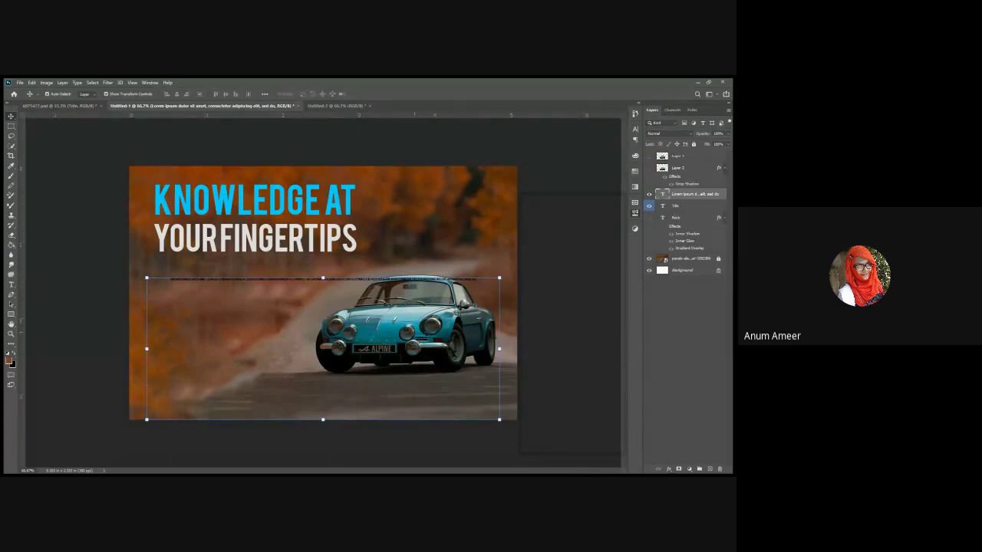
- Turn the Lorem ipsum text white, left-align it and line it up with the title's left edge just below it
key("i")
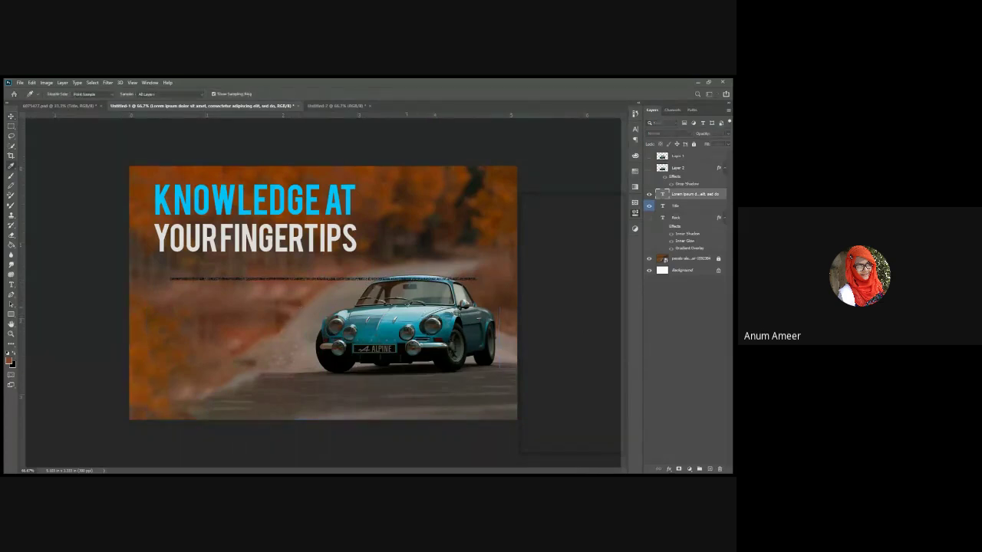
left_click_drag(263, 175, 235, 145)
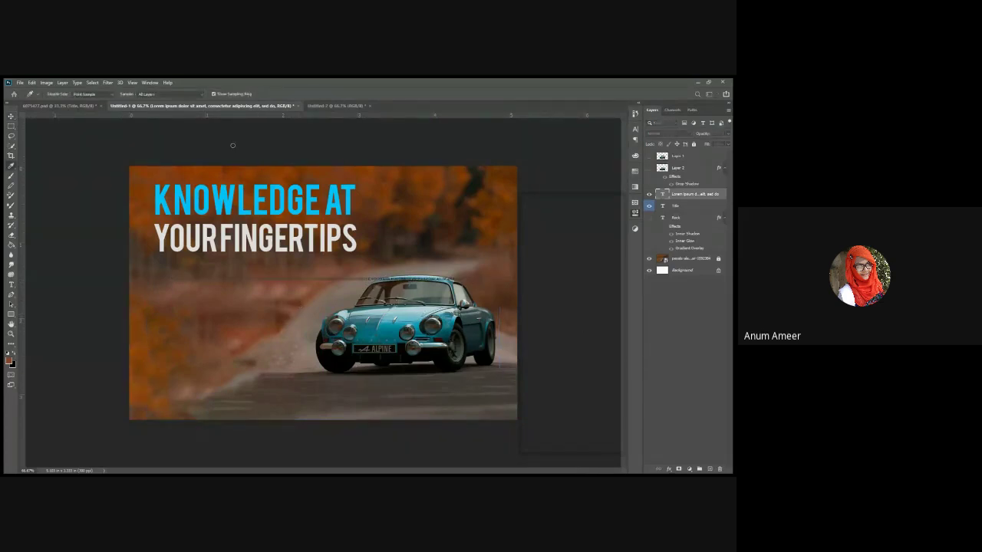
key("v")
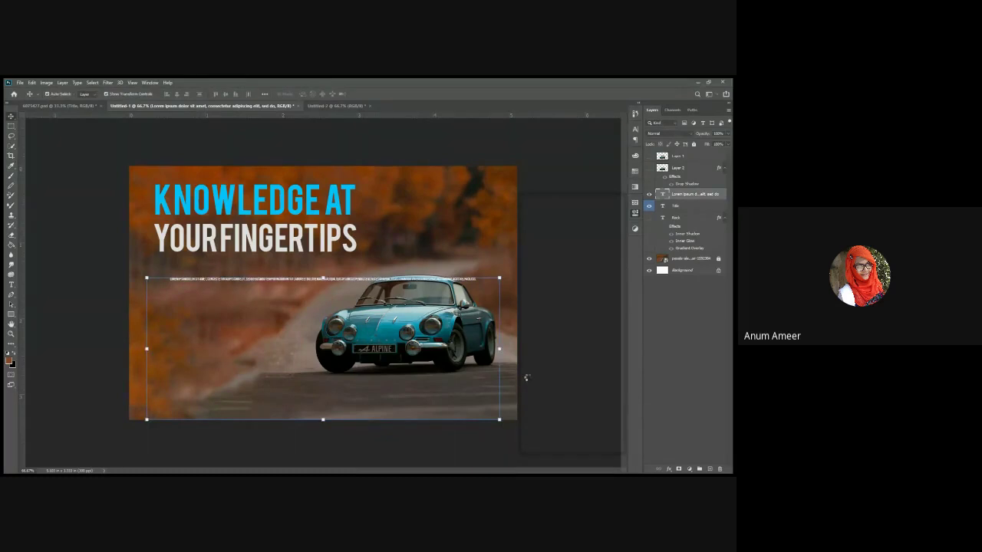
key("ctrl+shift+l")
mouse_move(176, 282)
left_mouse_down()
mouse_move(189, 282)
mouse_move(186, 271)
left_mouse_up()
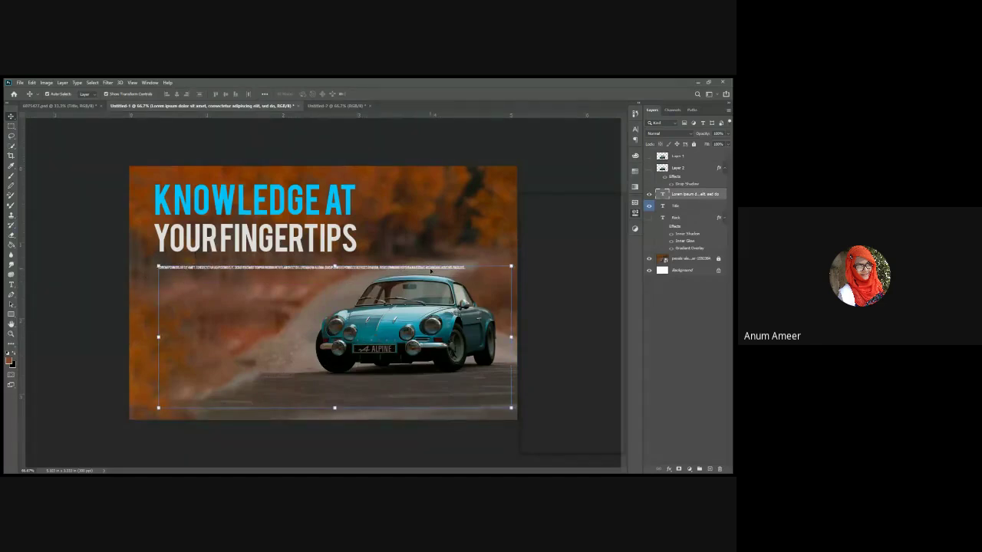
- Narrow the Lorem ipsum text box from its right side so it ends just before the car
left_click(432, 272)
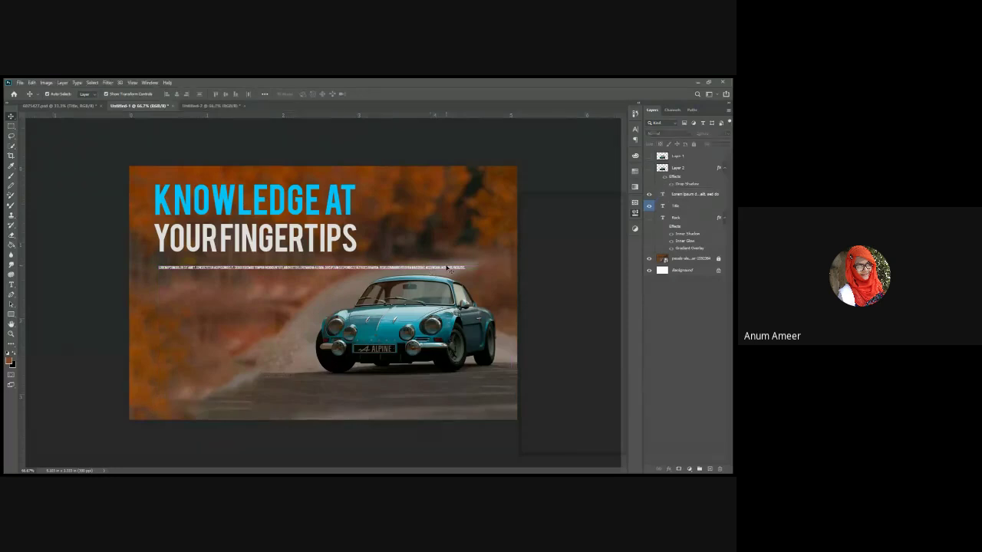
double_click(450, 268)
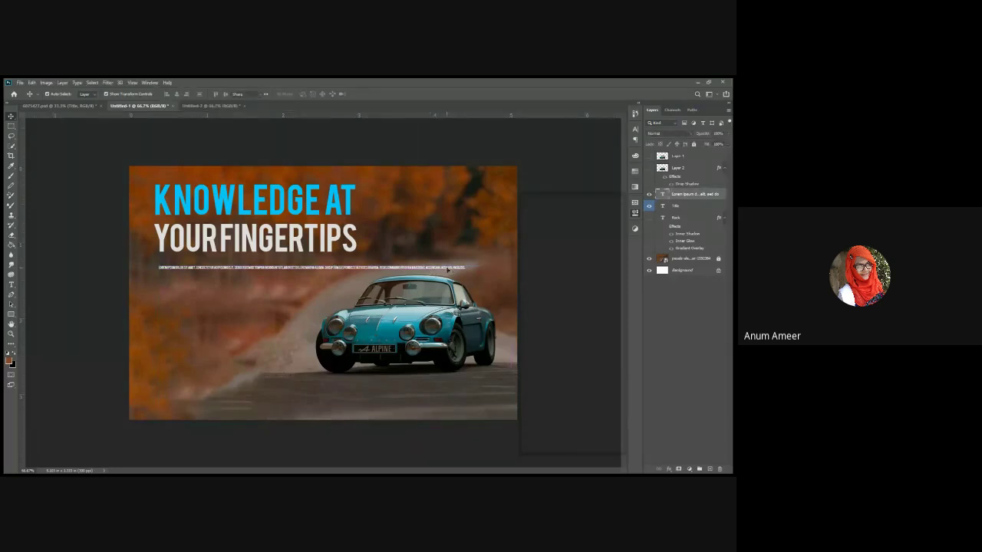
left_click_drag(477, 336, 312, 336)
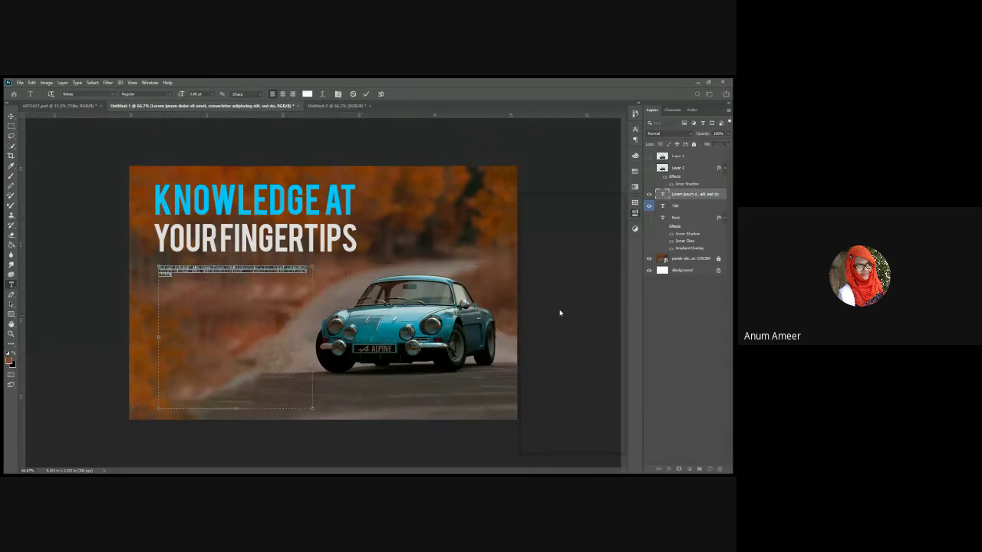
- Enlarge the Lorem ipsum text to 11 pt, reduce it to a compact five-line paragraph and commit the edit
key("ctrl+shift+period")
key("ctrl+shift+period")
key("ctrl+shift+period")
key("ctrl+shift+period")
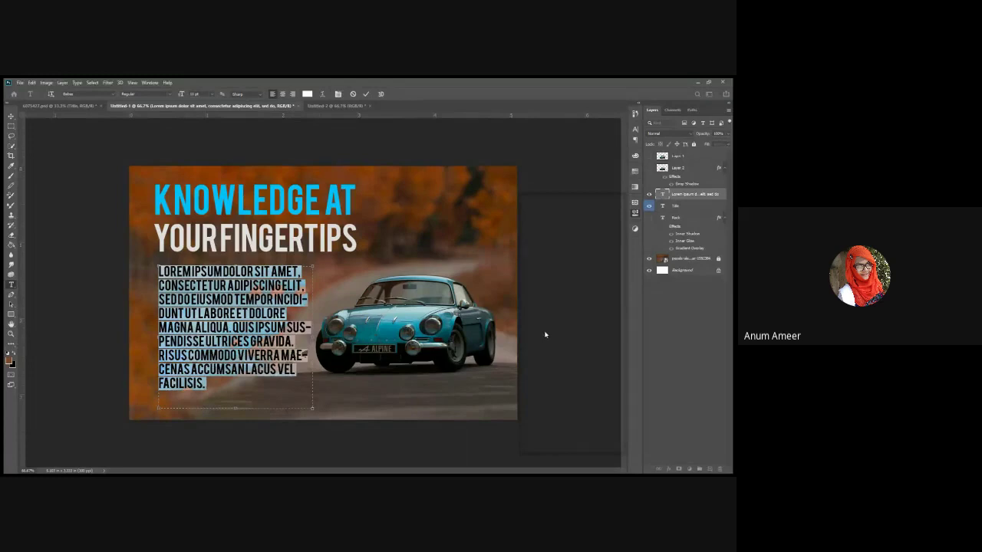
key("ctrl+shift+comma")
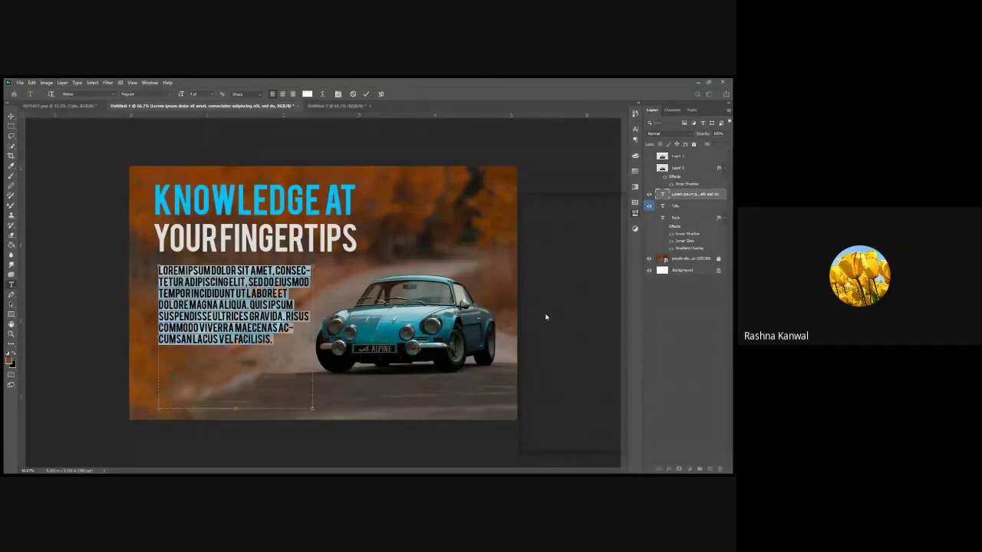
key("ctrl+shift+comma")
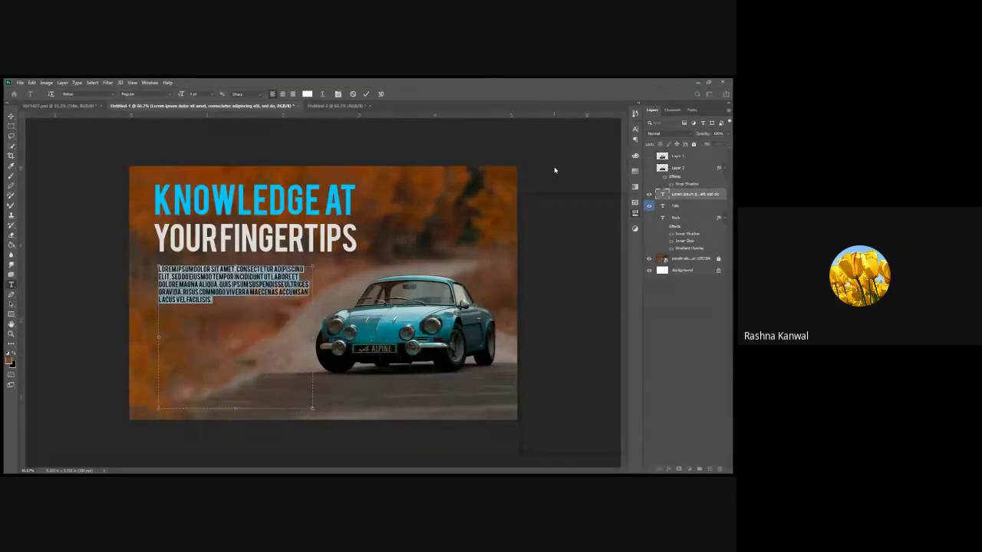
key("ctrl+Return")
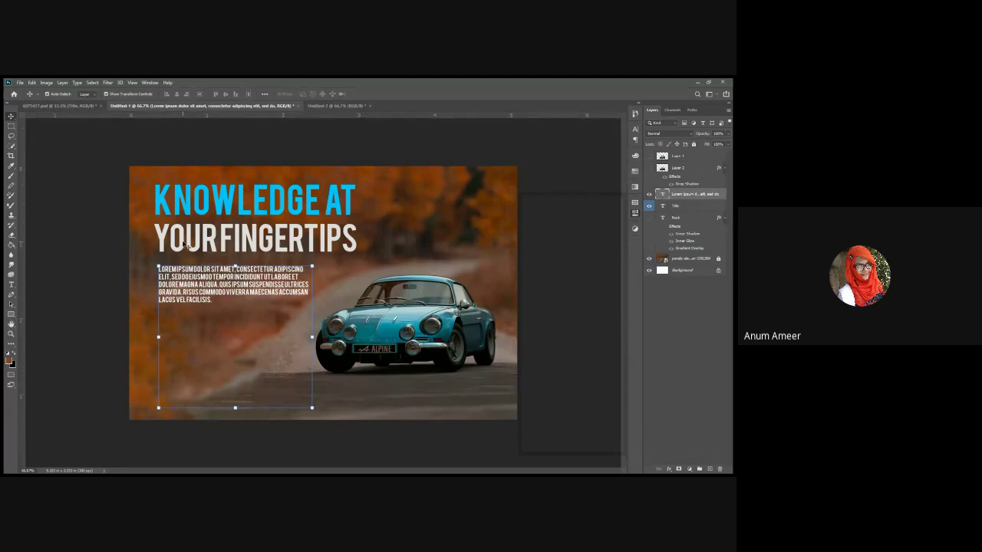
- Undo the Lorem ipsum paragraph, the layer deletion and the retyped line, back to the duplicated title
left_click(11, 285)
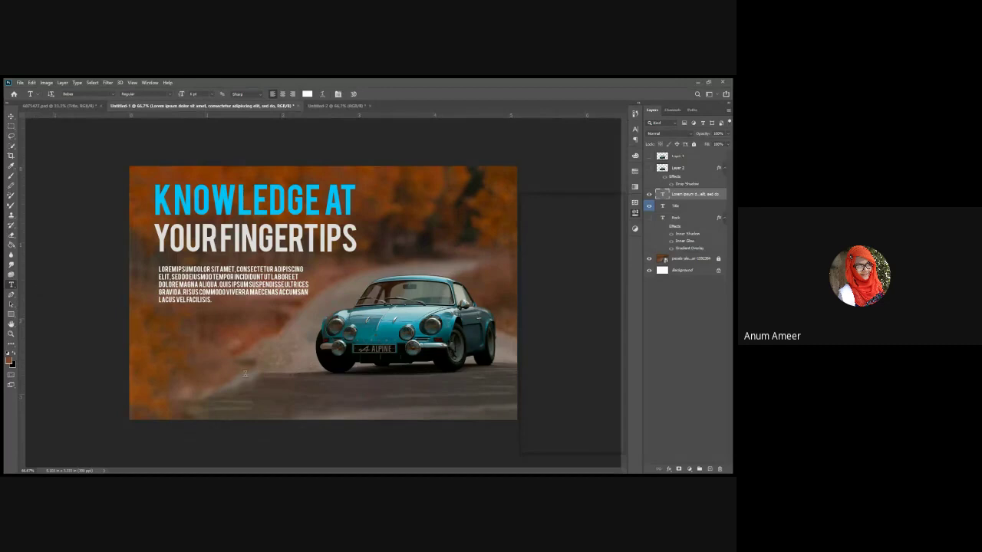
left_click(11, 116)
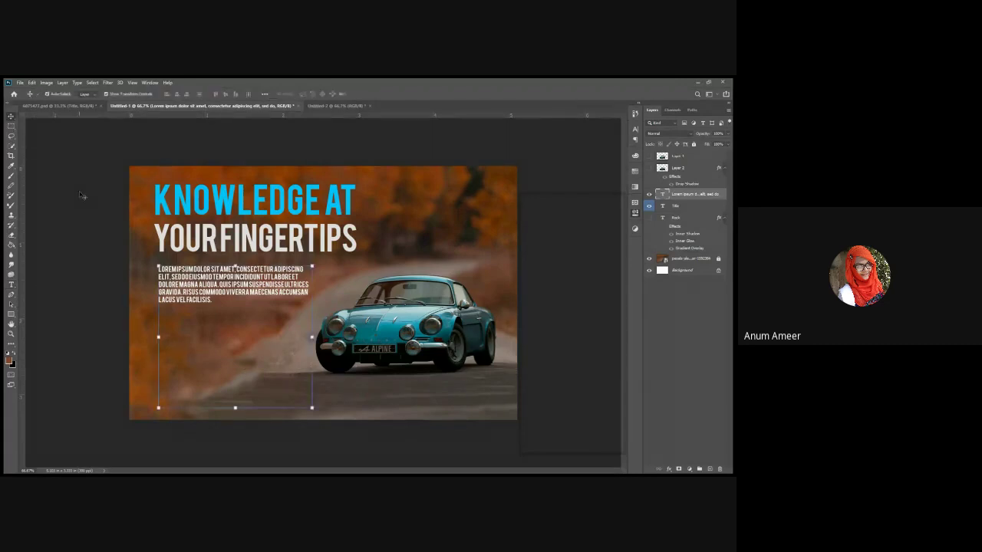
key("ctrl+z")
key("ctrl+z")
key("ctrl+z")
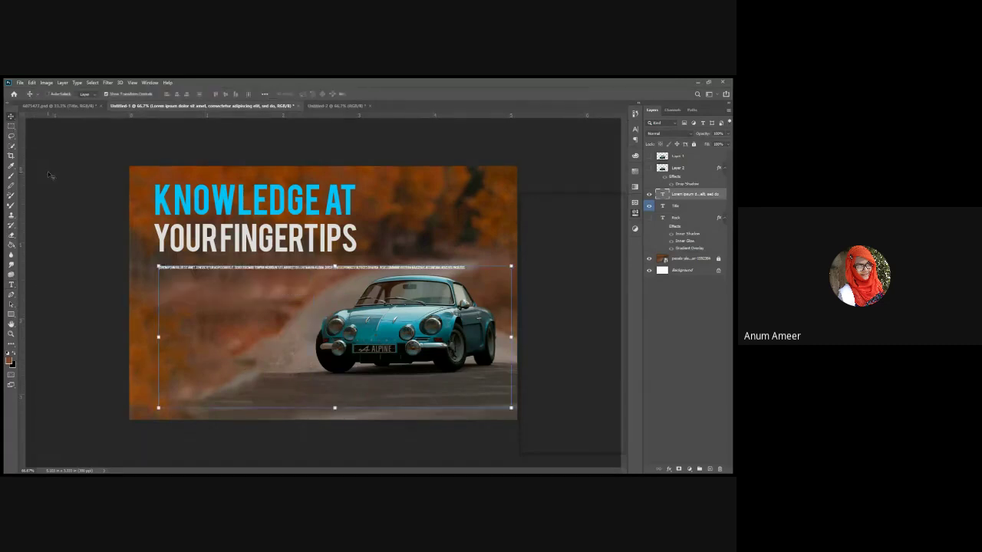
key("ctrl+z")
key("ctrl+z")
key("ctrl+z")
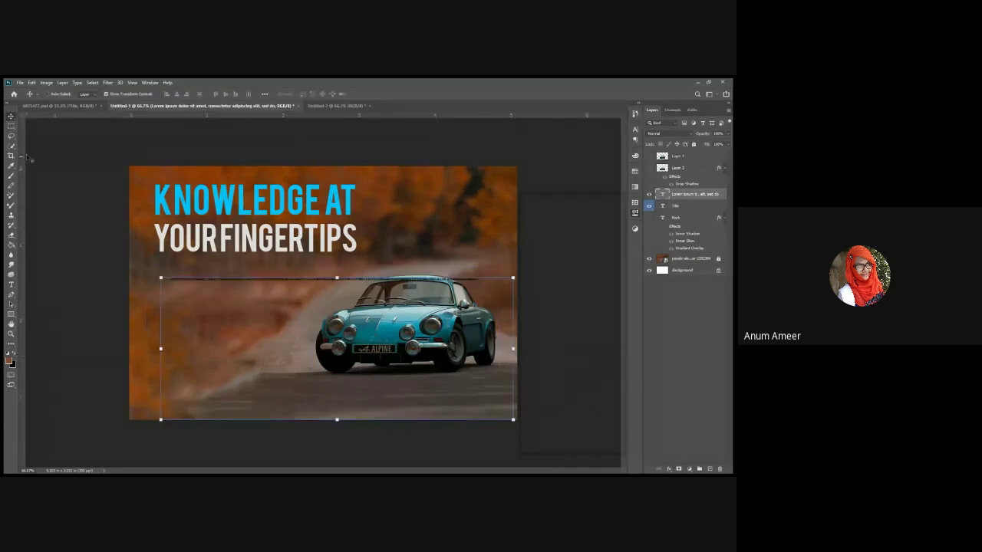
key("ctrl+z")
key("ctrl+z")
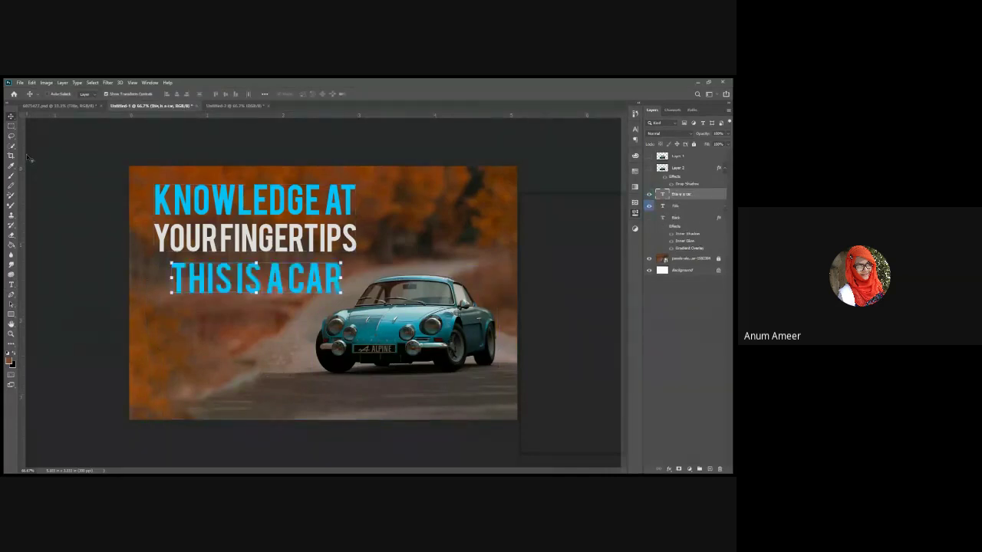
- Overwrite both lines of the lower title copy with the single line THIS IS A CAR
double_click(245, 323)
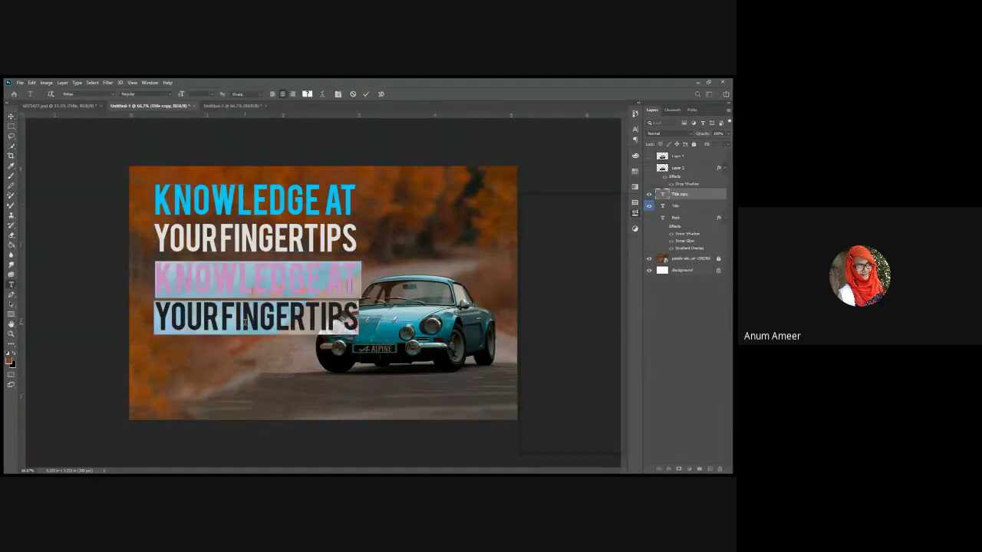
type("THIS IS")
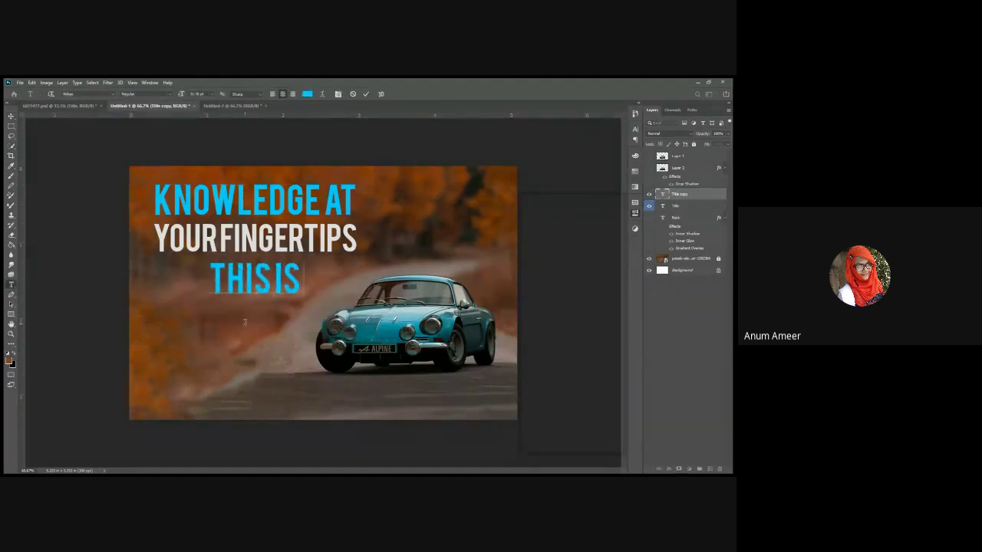
type(" A CAR")
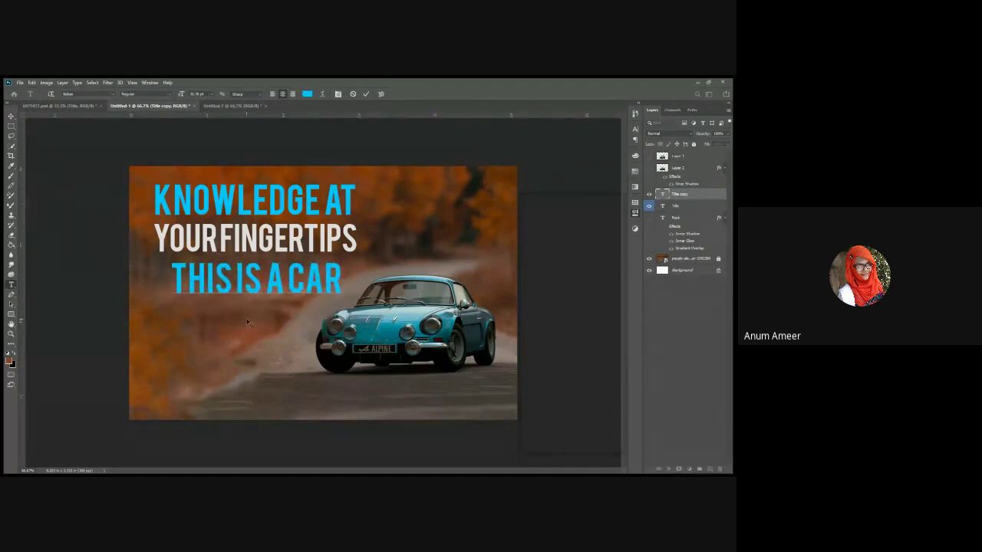
- Commit the THIS IS A CAR line and scale it down to about a third of its size
left_click(366, 94)
key("v")
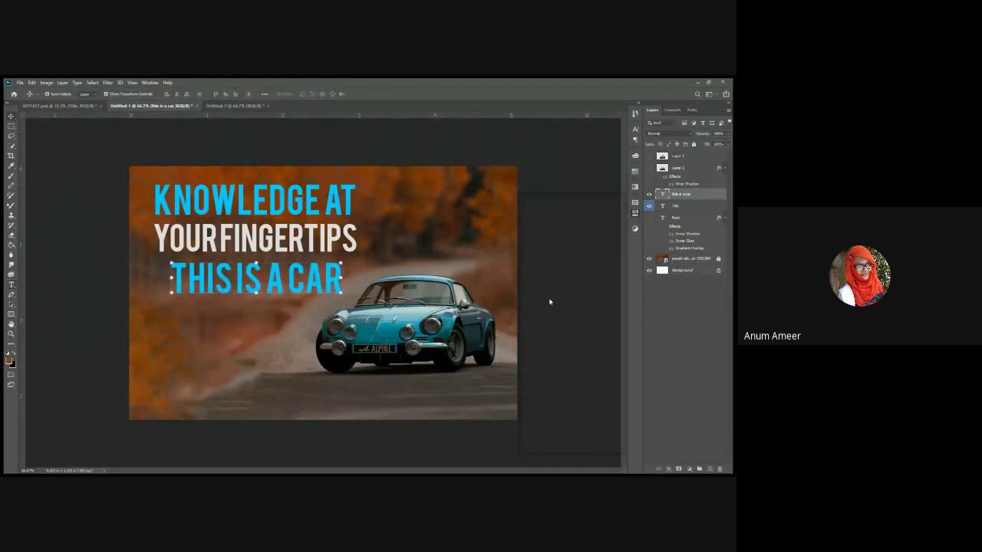
left_click(551, 301)
left_click(553, 332)
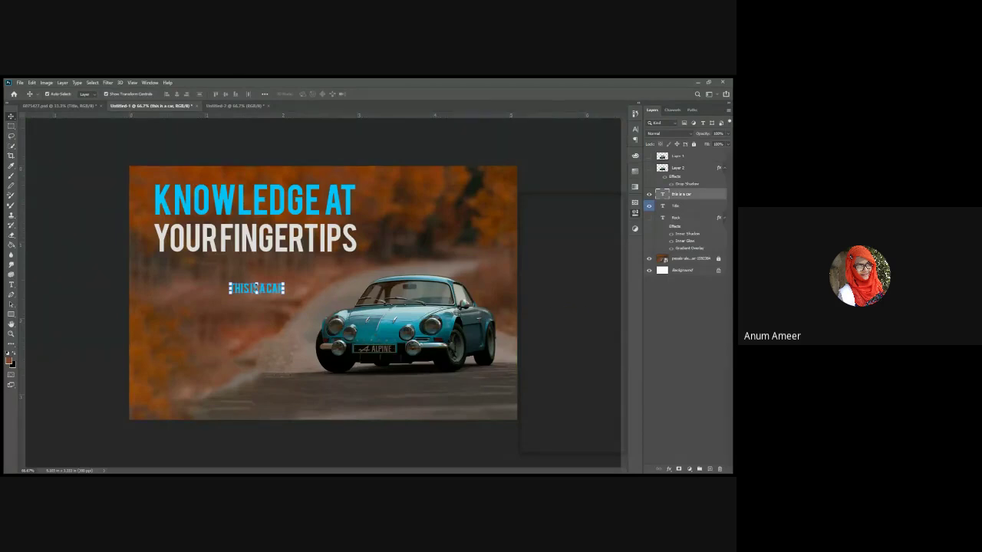
left_click(281, 326)
- Delete the small THIS IS A CAR text layer below the title
left_click(266, 290)
key("ctrl")
key("Delete")
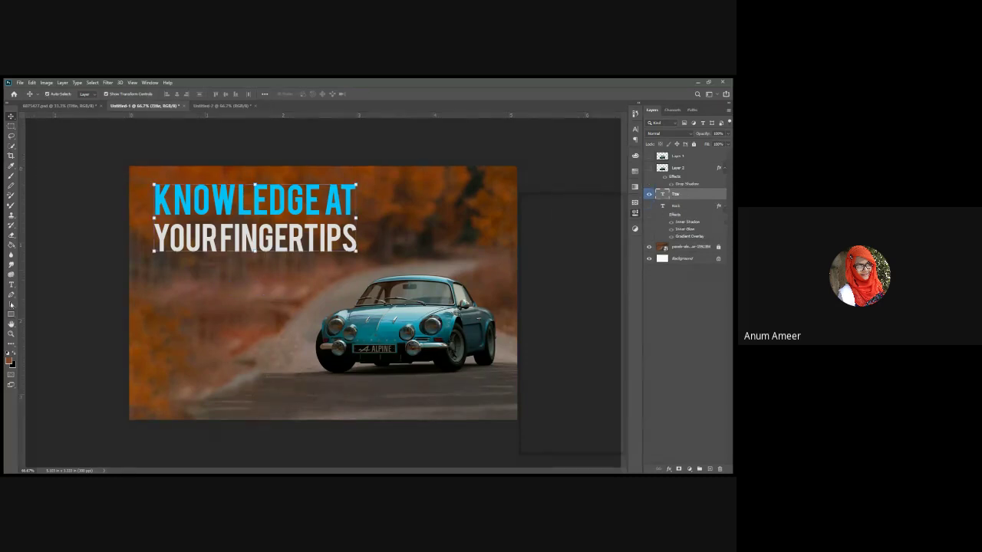
- Draw a Lorem ipsum paragraph text box below the title and narrow it so it ends before the car
left_click(10, 285)
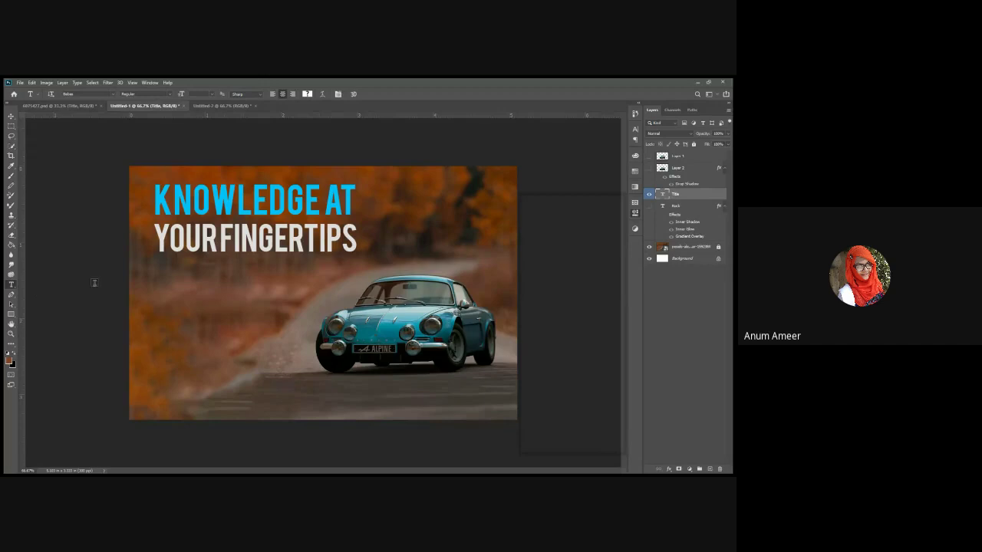
left_click_drag(162, 285, 354, 330)
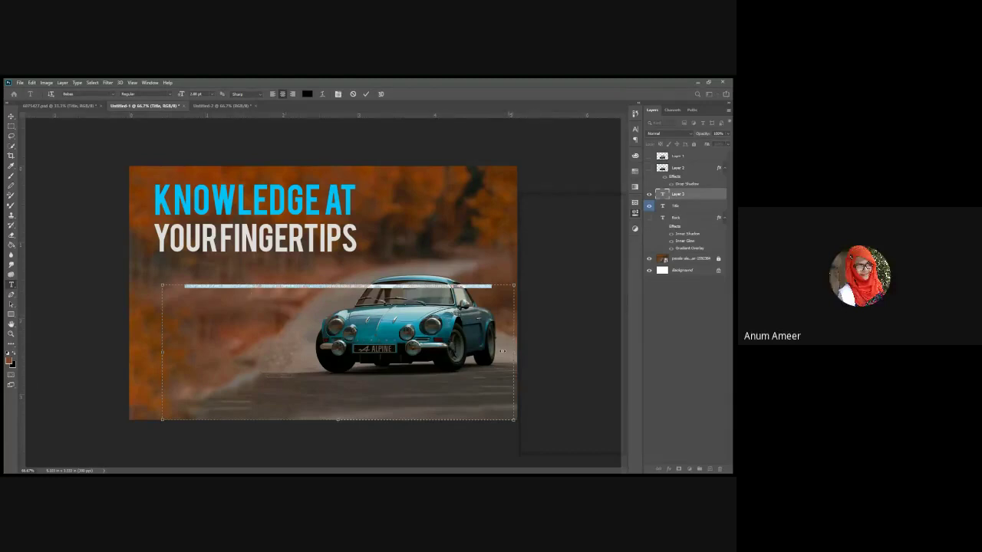
left_click_drag(504, 351, 265, 283)
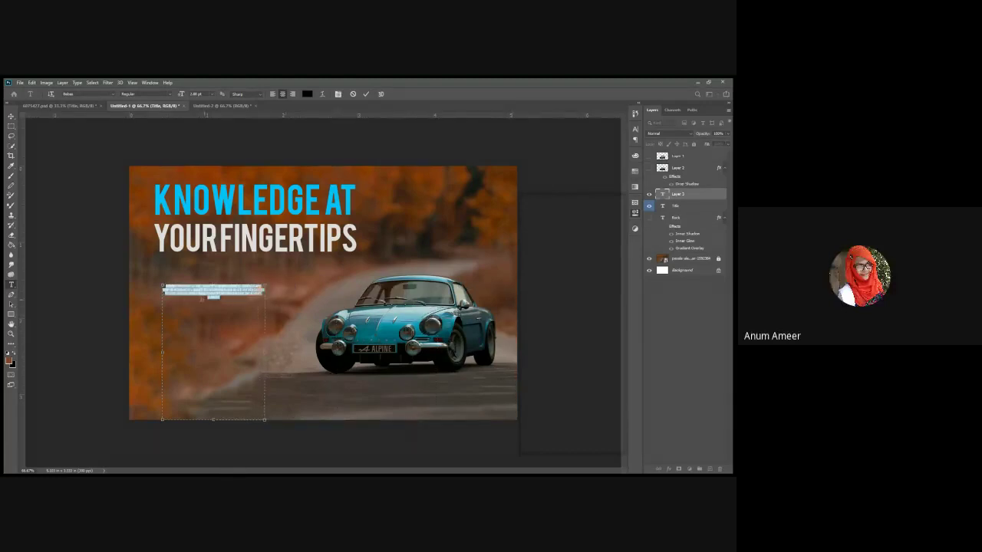
- Format the Lorem ipsum paragraph as left-aligned, 10 pt white text, trying full justification before returning to left alignment
key("ctrl+shift+l")
left_click(543, 338)
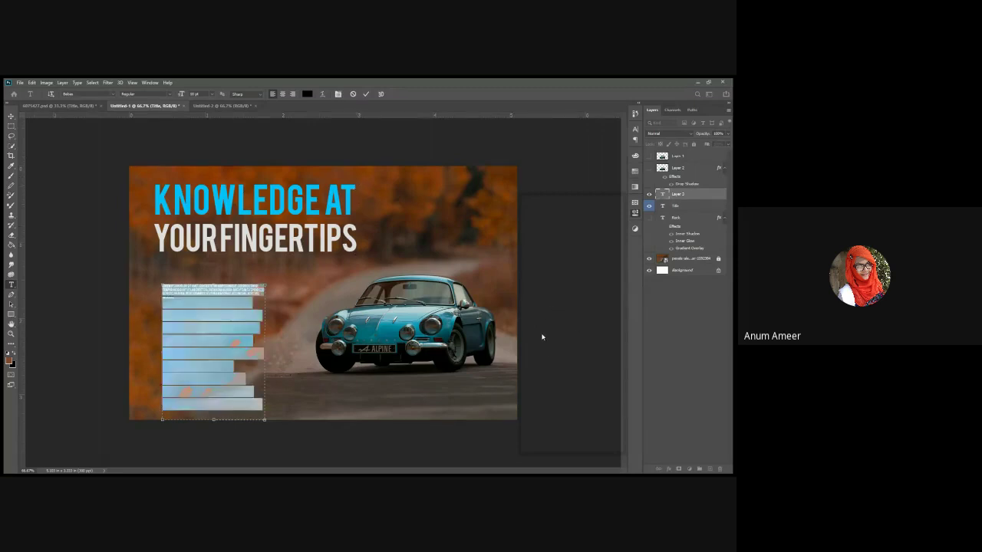
left_click(584, 325)
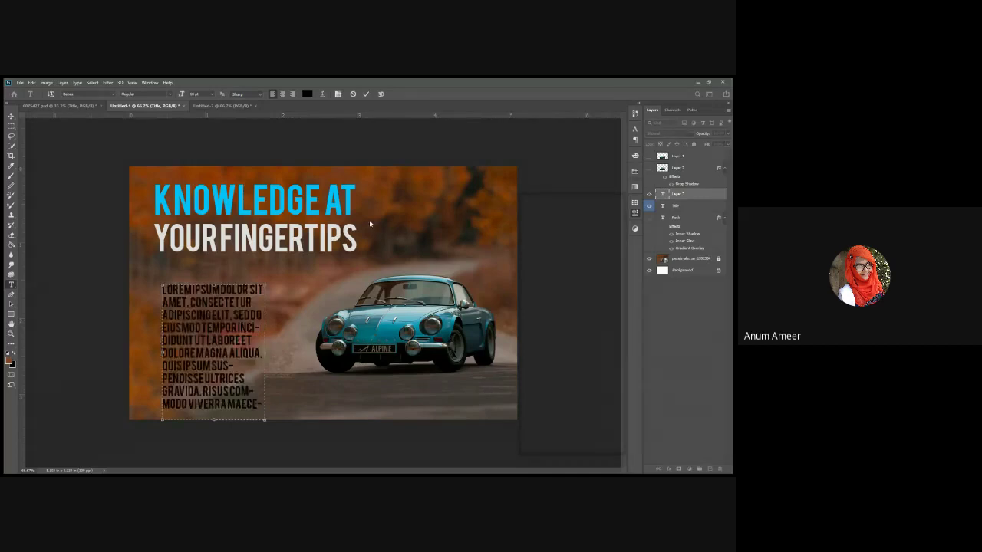
left_click(291, 181)
left_click(436, 174)
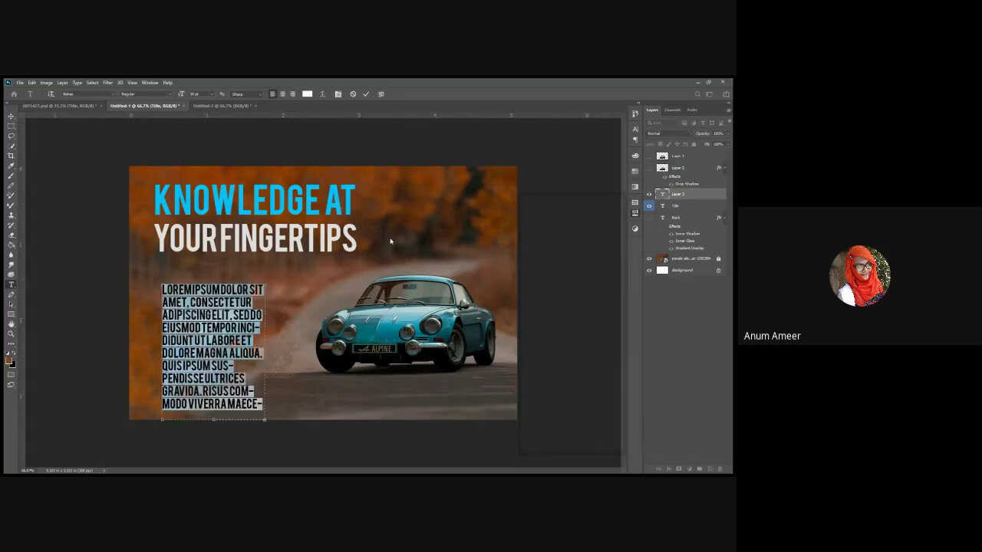
left_click(560, 377)
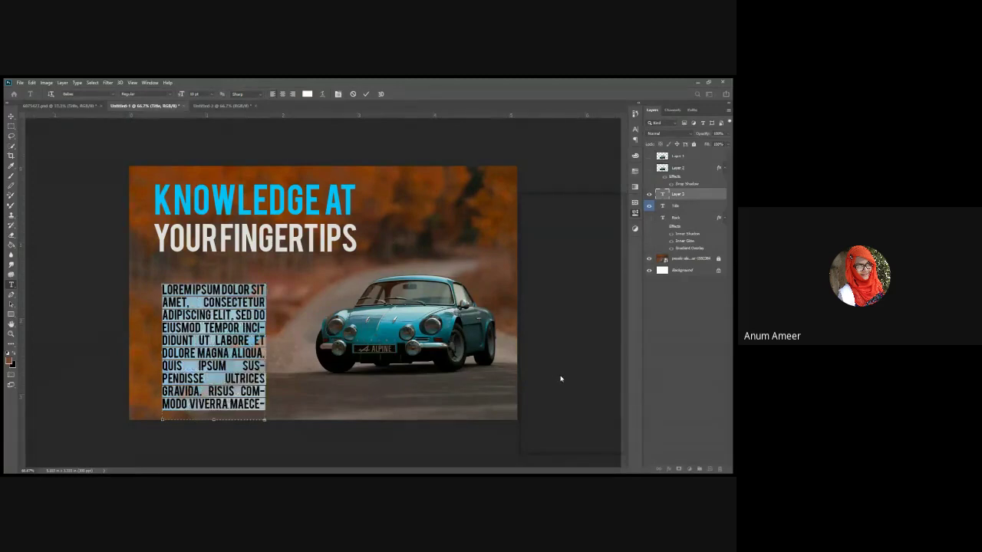
left_click(528, 377)
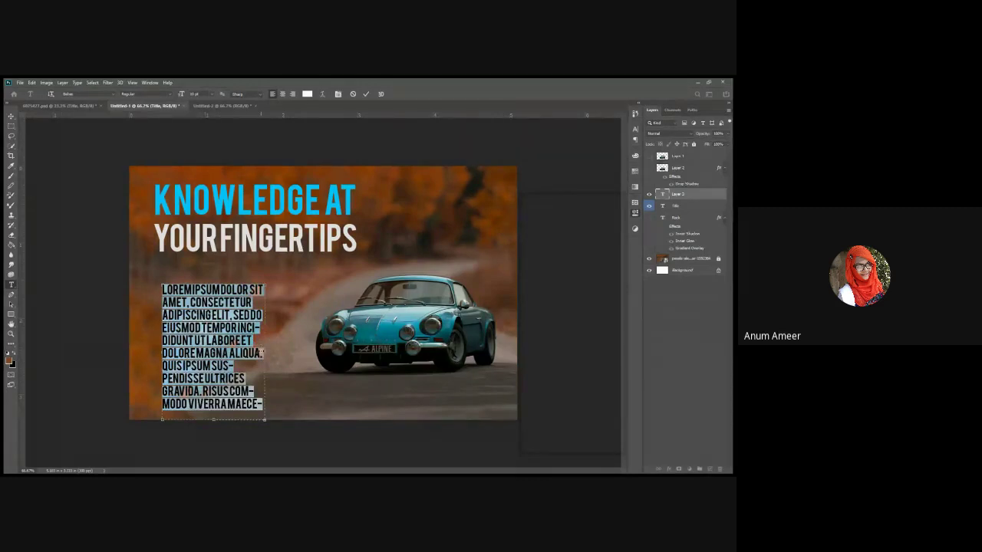
- Widen the Lorem ipsum text box slightly and reduce its text to 6 pt
mouse_move(262, 352)
left_mouse_down()
mouse_move(326, 352)
mouse_move(273, 352)
left_mouse_up()
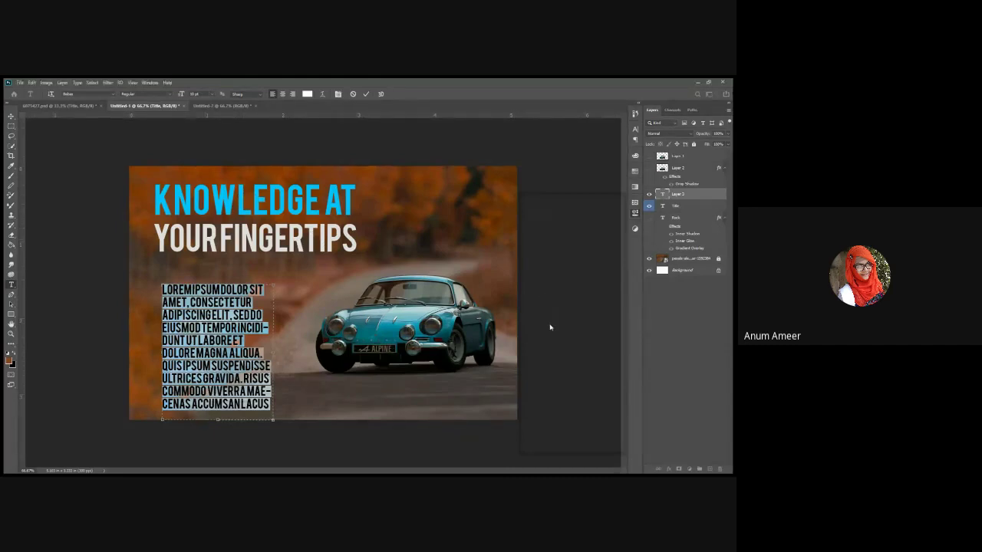
key("ctrl+shift+comma")
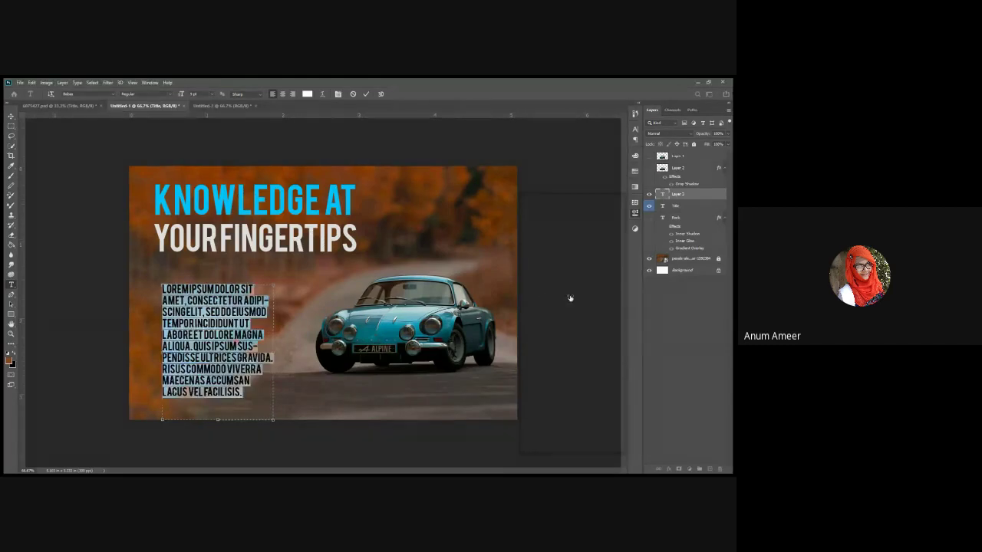
key("ctrl+shift+comma")
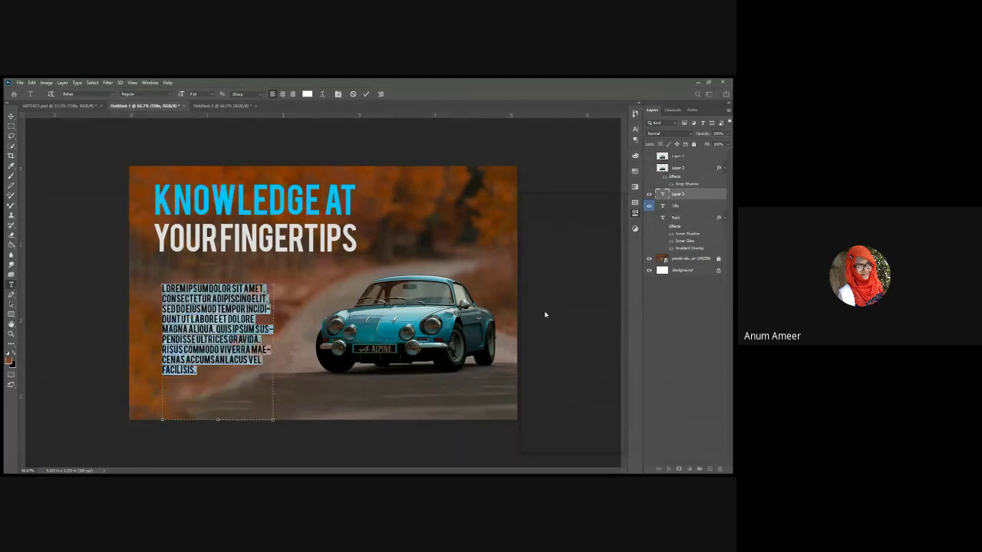
key("ctrl+shift+comma")
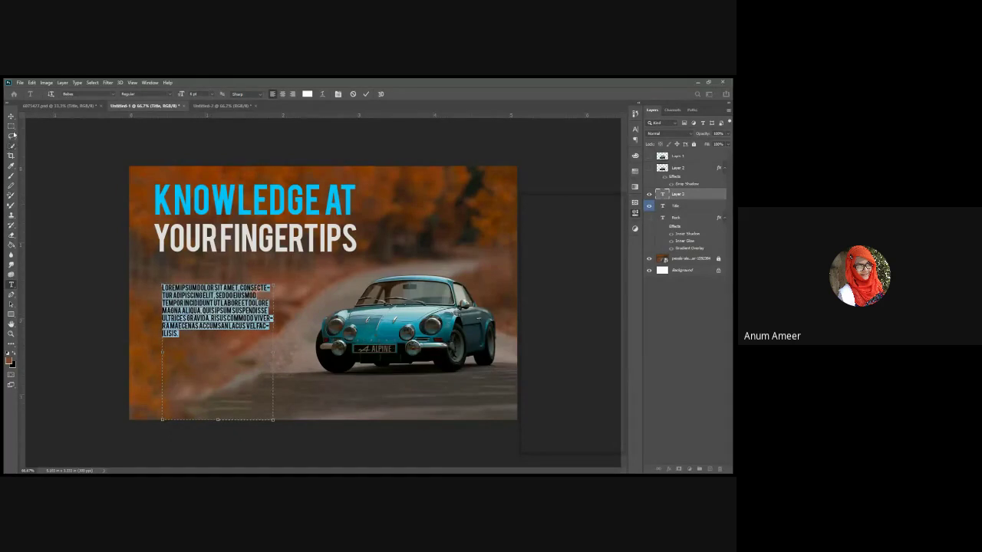
- Commit the Lorem ipsum paragraph, move it up directly beneath YOUR FINGERTIPS and nudge it slightly left
left_click(11, 116)
mouse_move(188, 316)
left_mouse_down()
mouse_move(188, 272)
mouse_move(188, 317)
mouse_move(188, 300)
left_mouse_up()
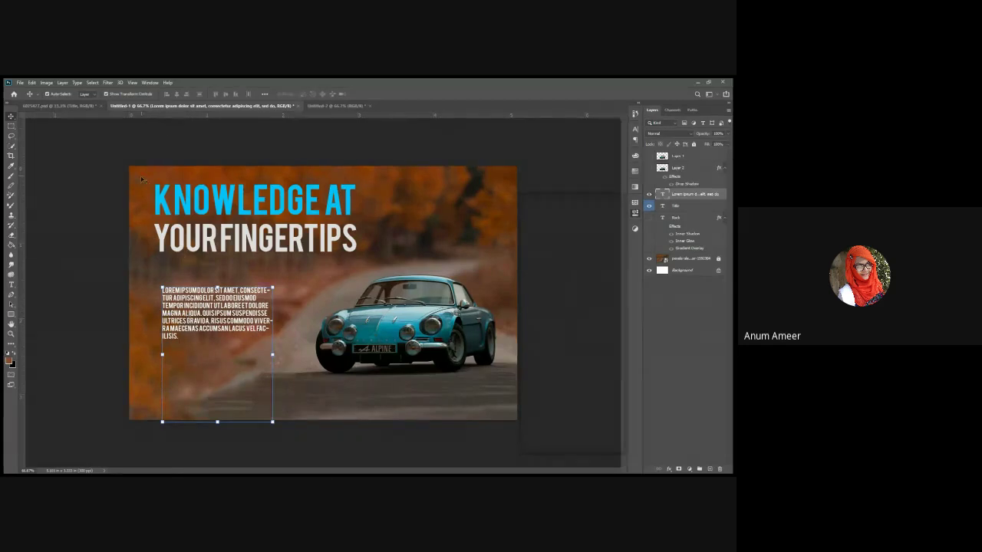
left_click_drag(217, 289, 207, 270)
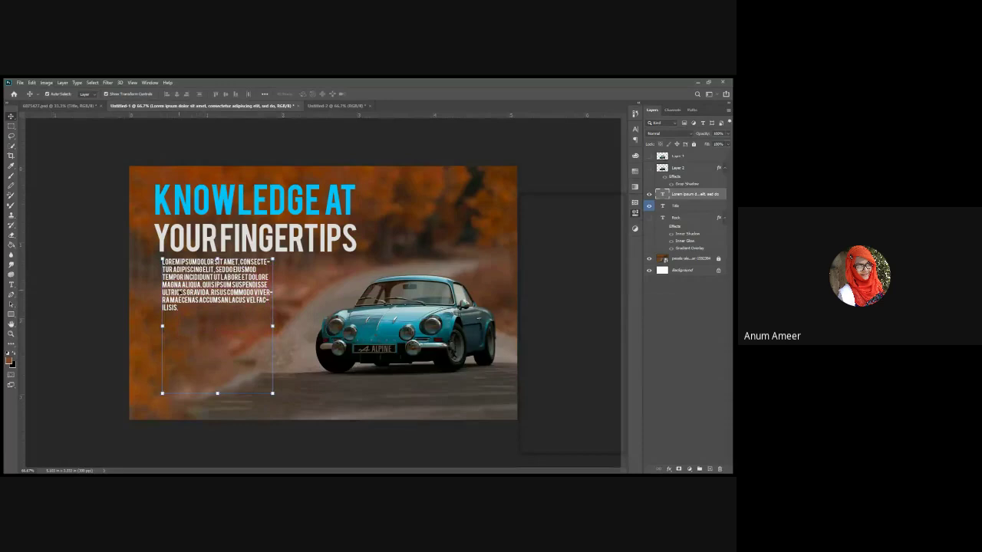
key("Left")
key("Left")
key("Left")
key("Left")
key("Left")
key("Left")
key("Left")
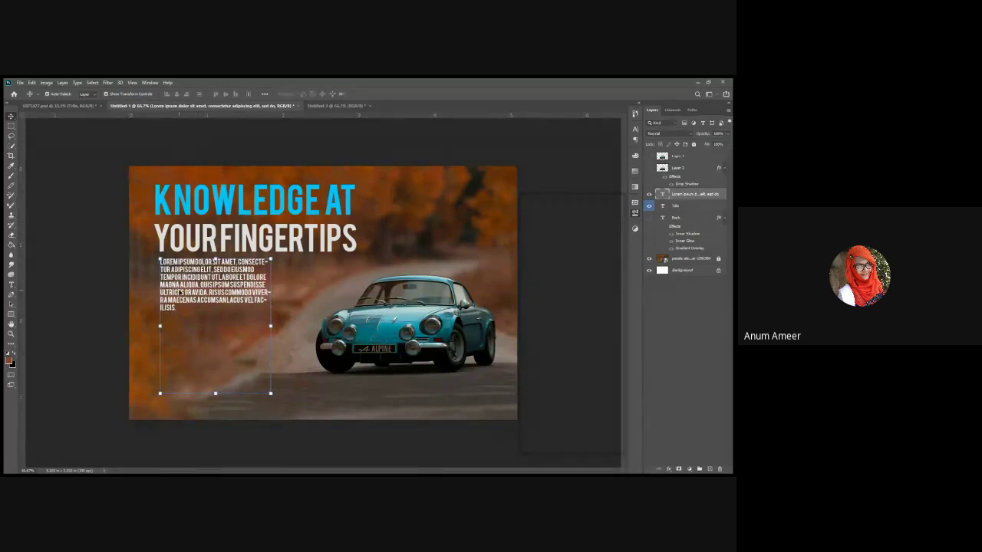
- Widen the Lorem ipsum text box toward the car and shorten it to two lines of text
double_click(225, 298)
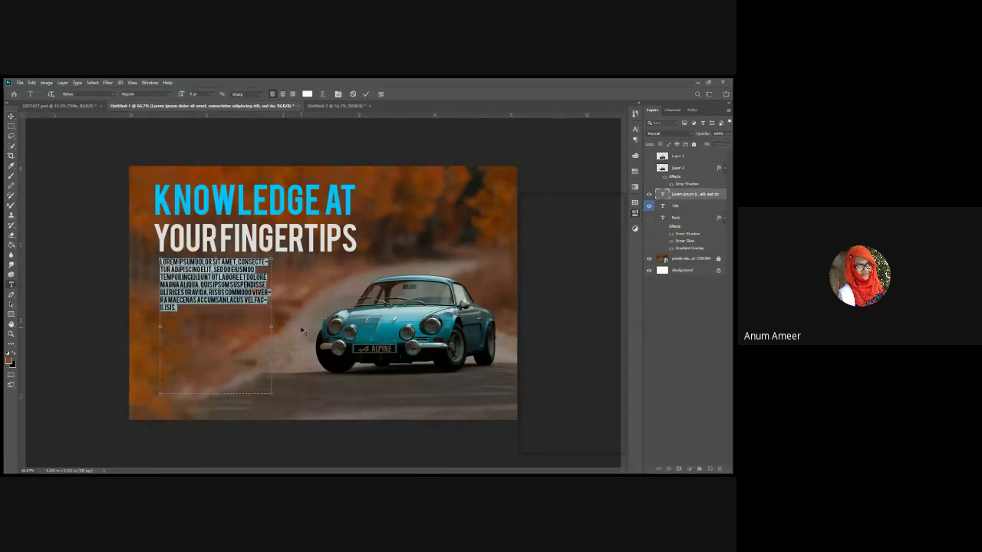
left_click_drag(272, 326, 297, 327)
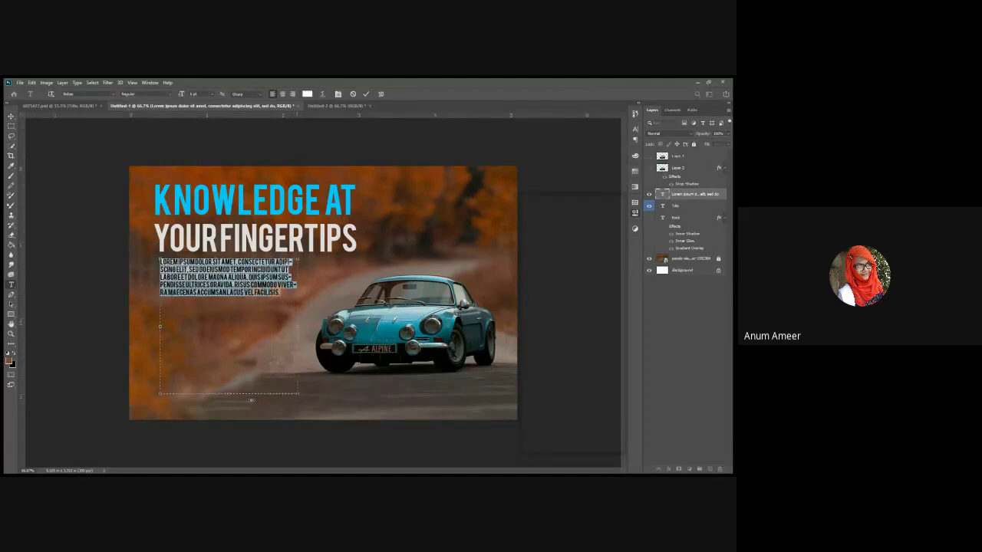
left_click_drag(233, 393, 223, 277)
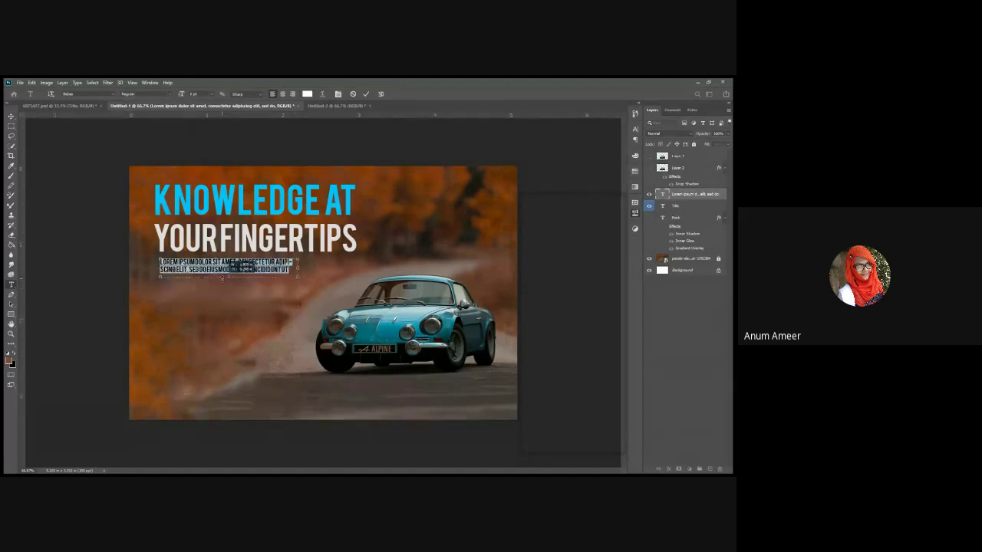
left_click(11, 117)
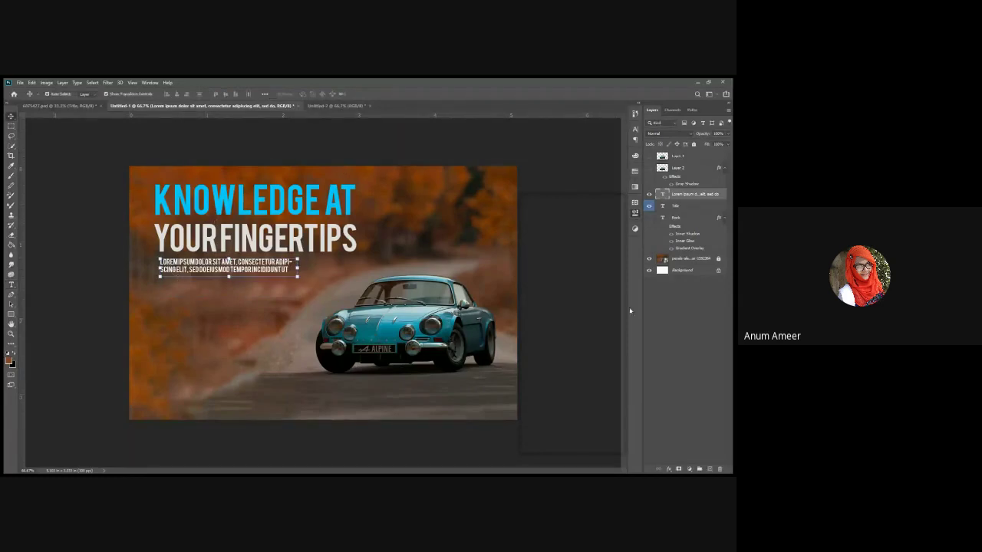
- Change the Lorem ipsum text to a wide mixed-case sans-serif font in a heavier, readable weight and deselect it
left_click(658, 128)
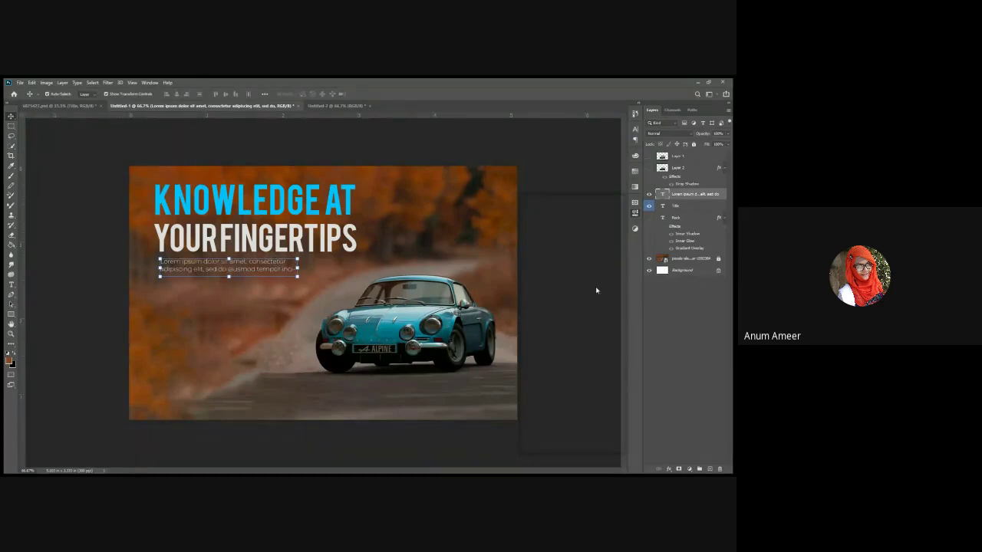
left_click(573, 340)
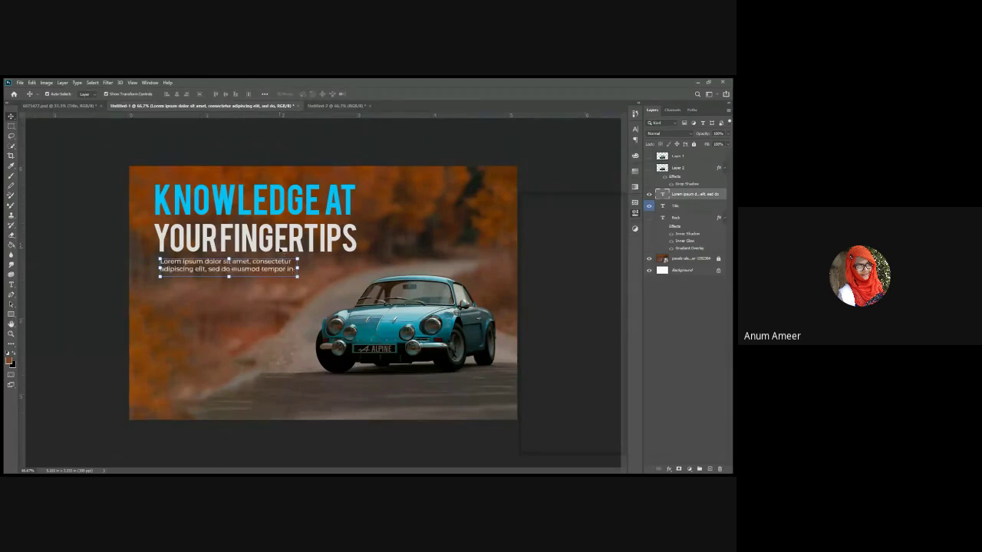
left_click(115, 290)
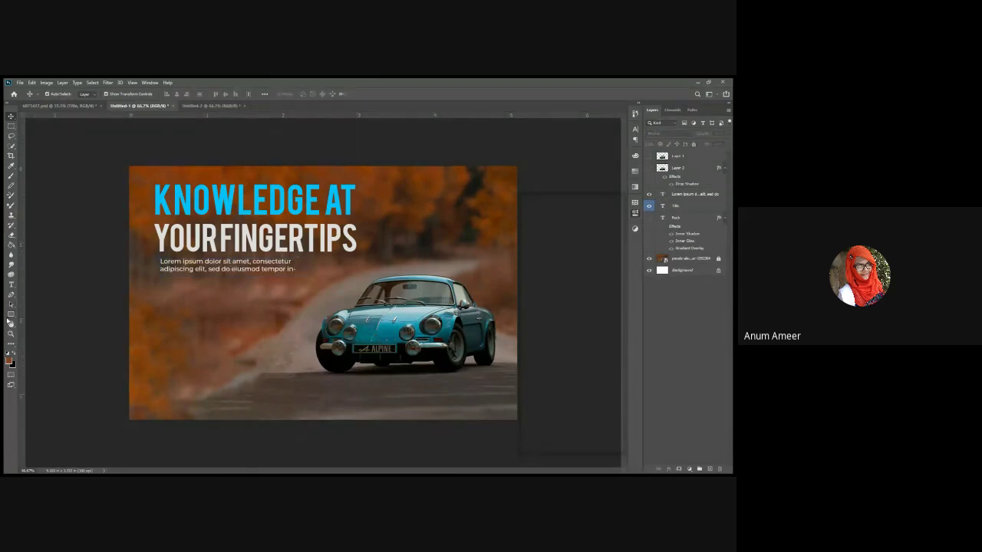
- Draw a narrow vertical rectangle beside the title at the image's left edge and set its blend mode to Linear Dodge (Add)
left_click(11, 315)
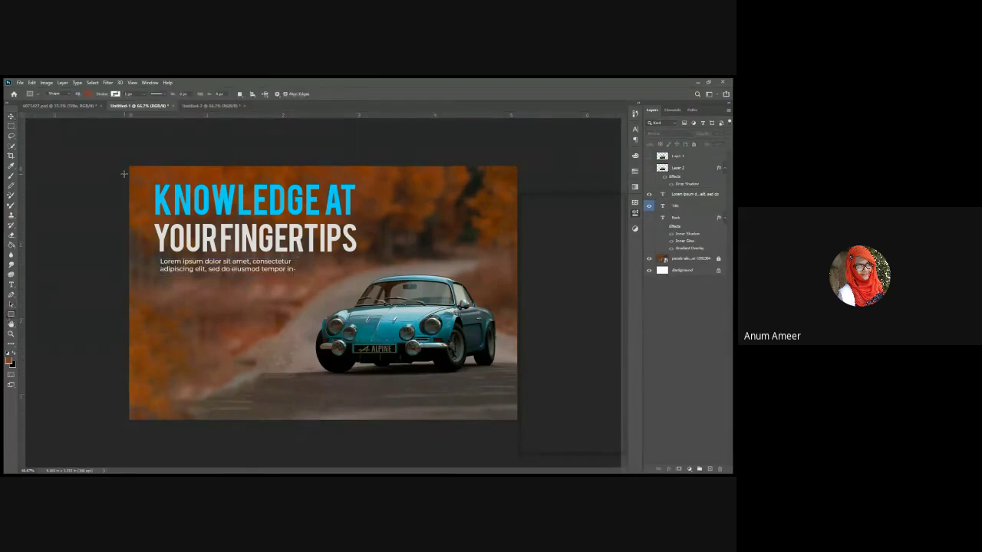
left_click_drag(124, 188, 139, 253)
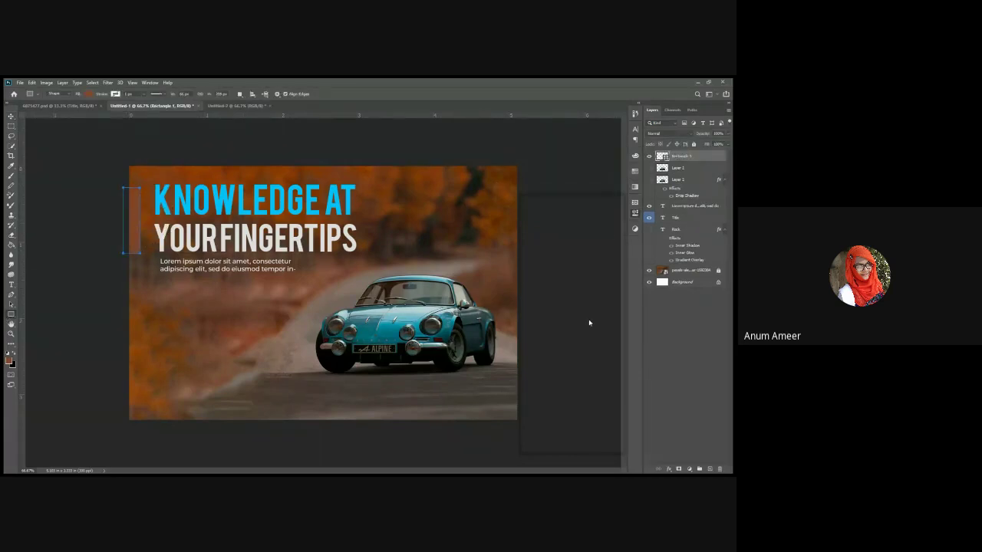
key("i")
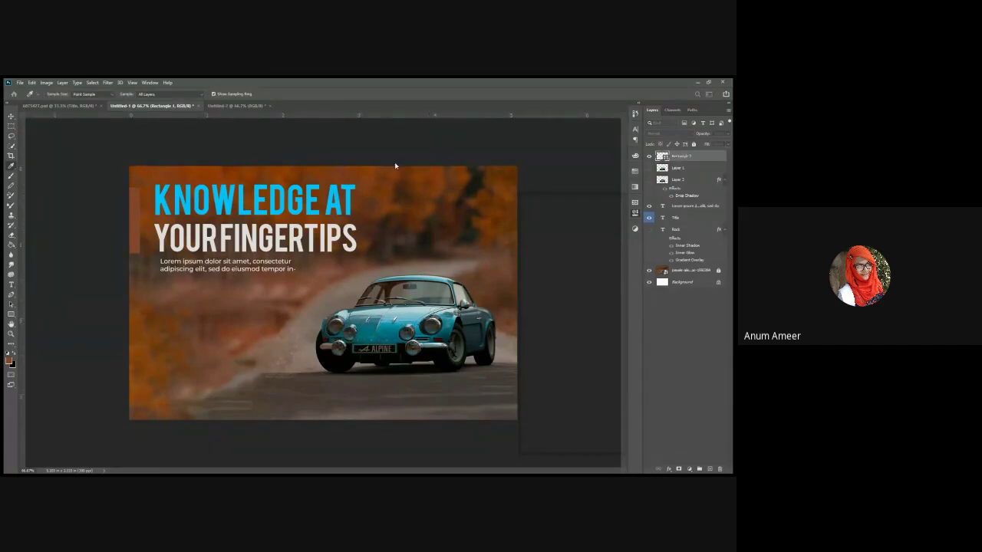
key("u")
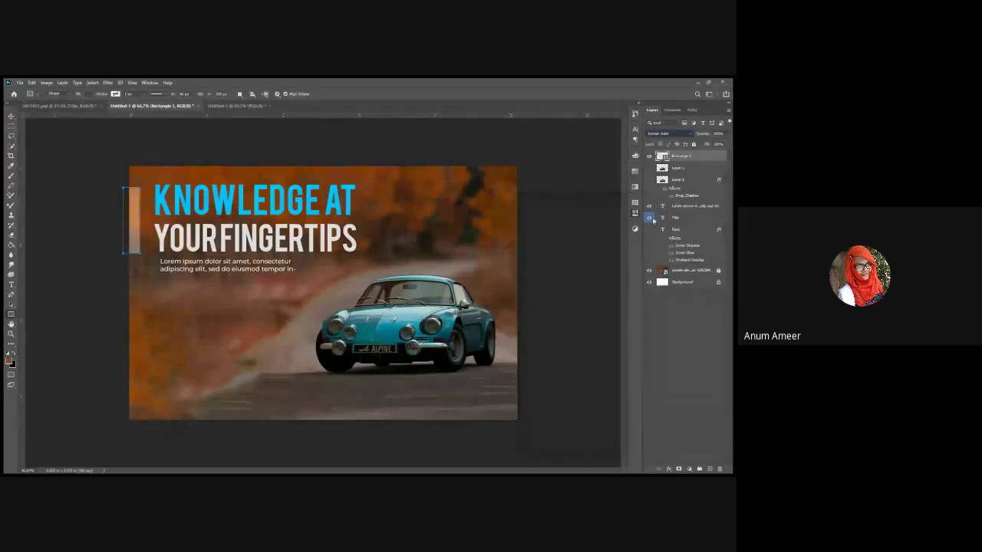
left_click(657, 212)
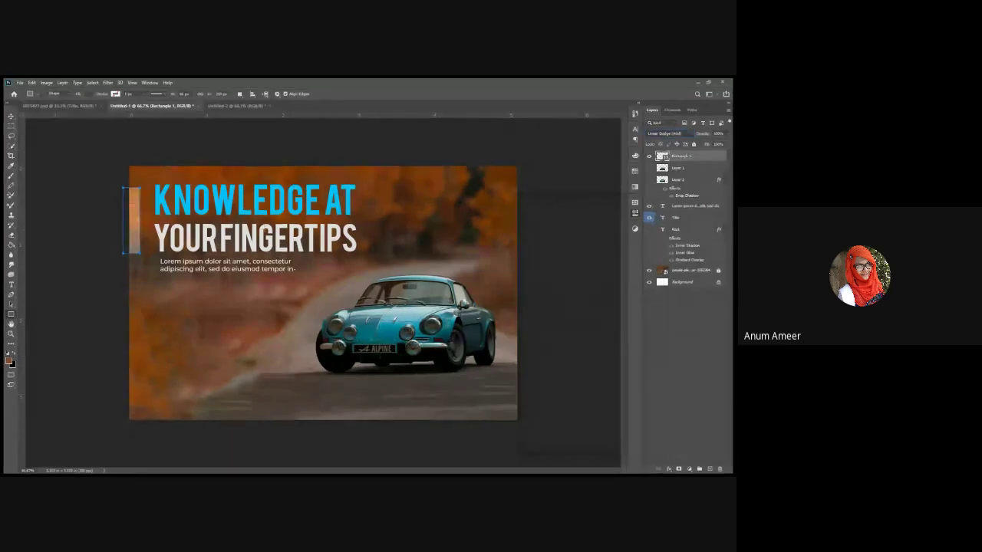
- Add a Color Overlay effect to the rectangle beside the title and choose a blue matching the design
left_click(11, 116)
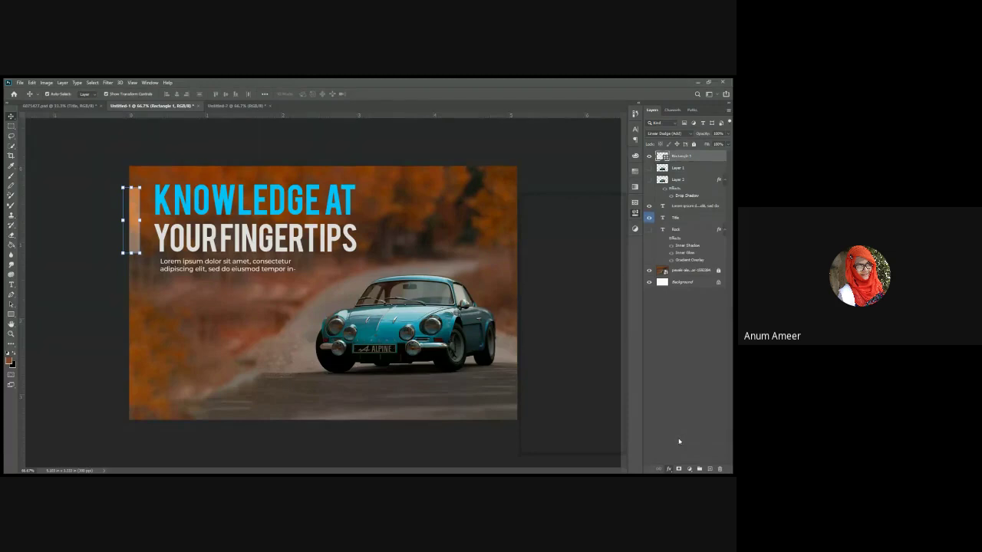
left_click(679, 442)
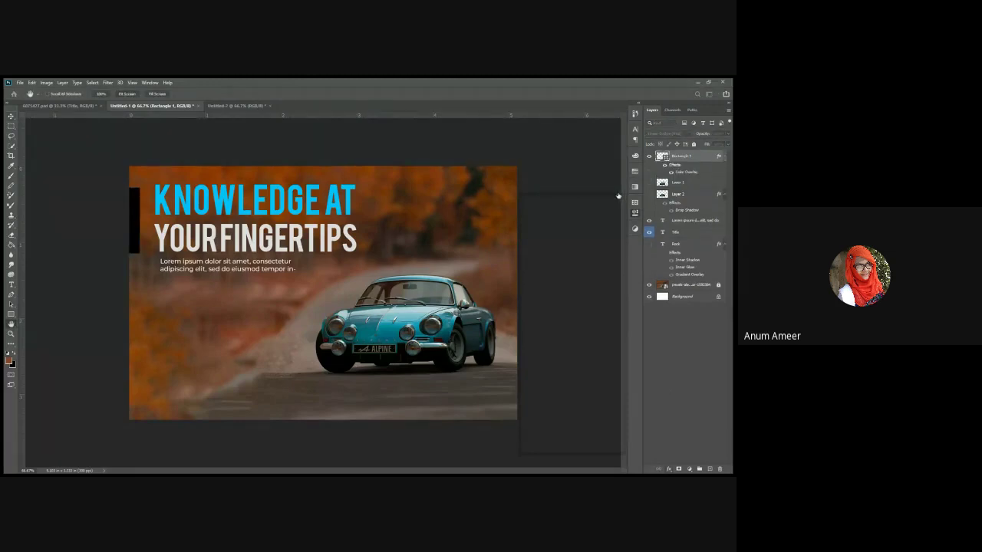
key("i")
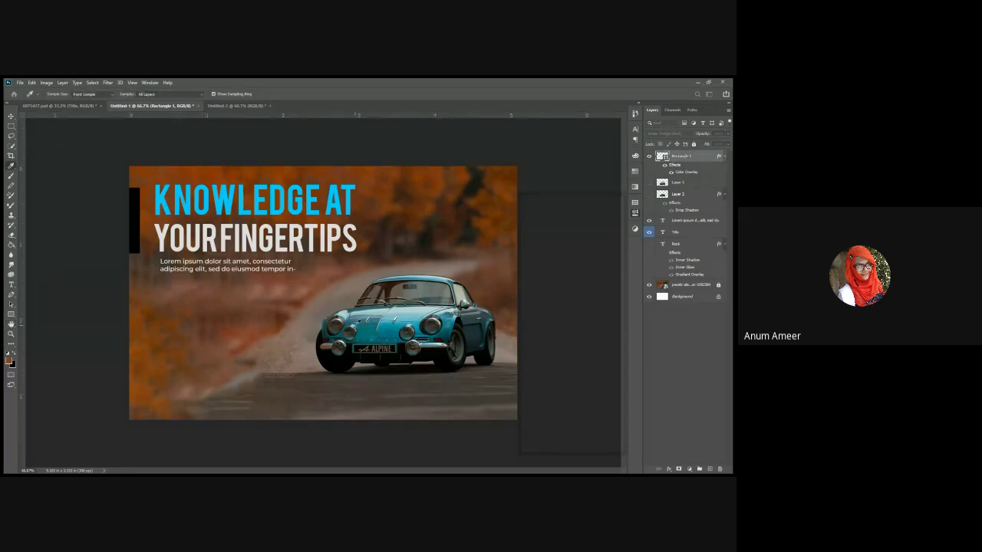
left_click(365, 325)
left_click(346, 197)
left_click(364, 179)
left_click(346, 212)
left_click(304, 203)
left_click(314, 222)
left_click(310, 204)
left_click(356, 206)
left_click(349, 226)
left_click(328, 201)
key("h")
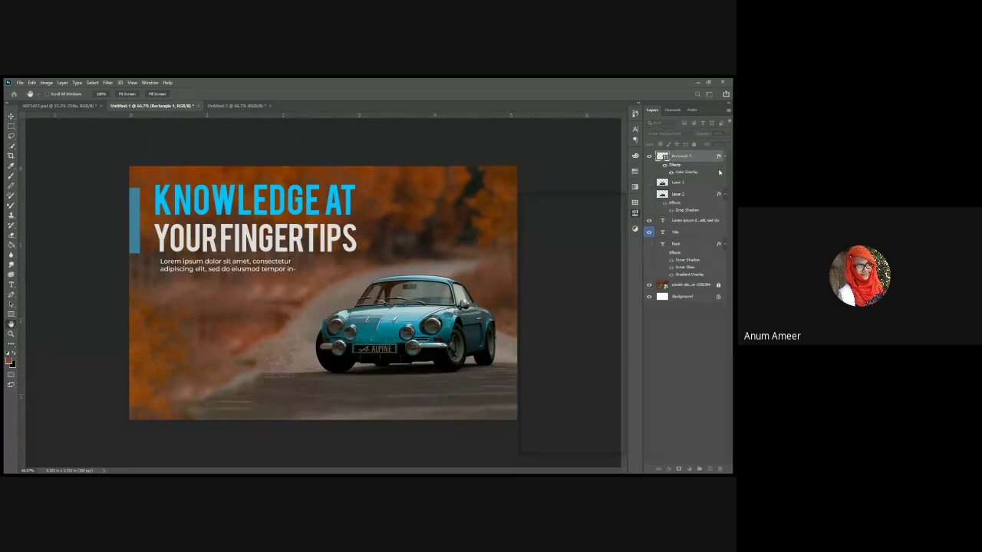
key("v")
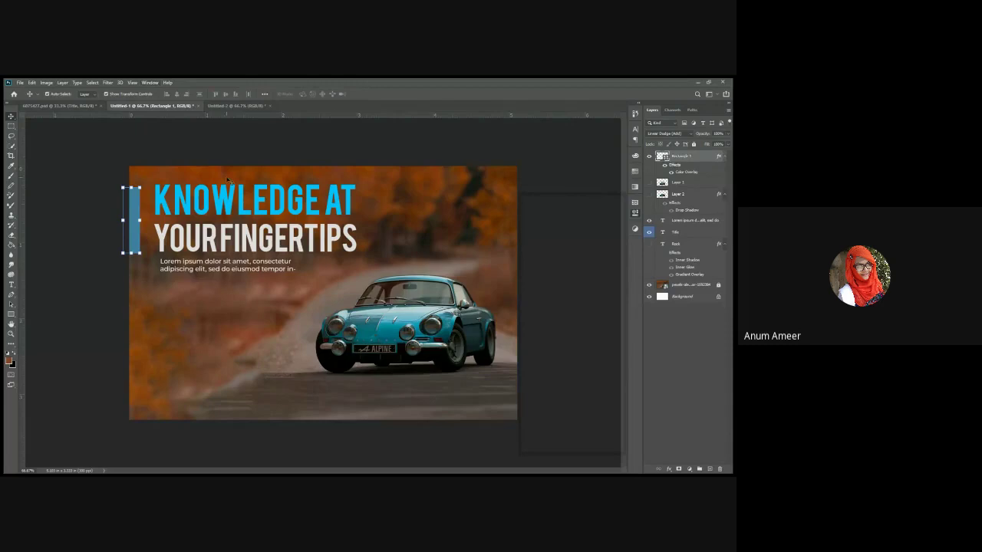
- Nudge the blue rectangle beside the title upward so it lines up with the two title lines
left_click(361, 157)
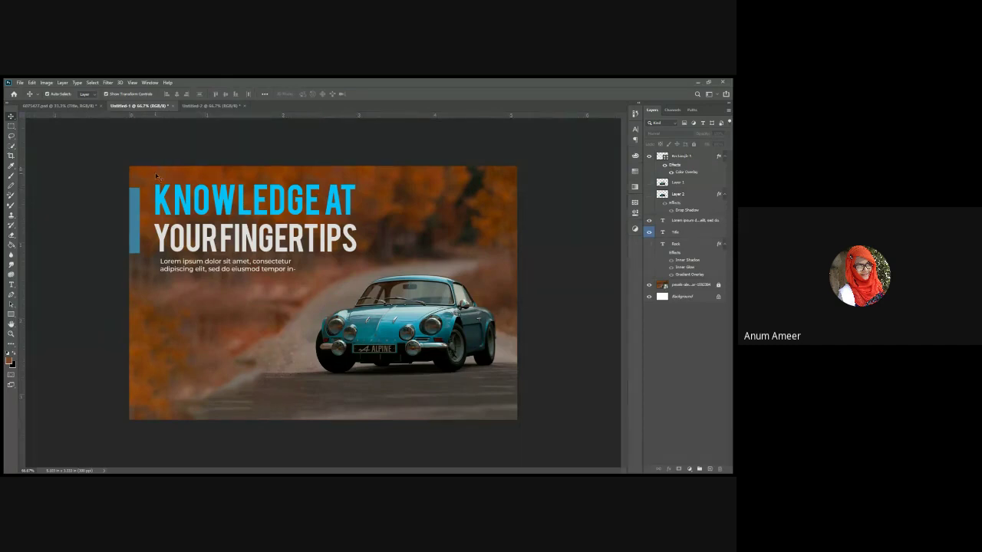
left_click(135, 234)
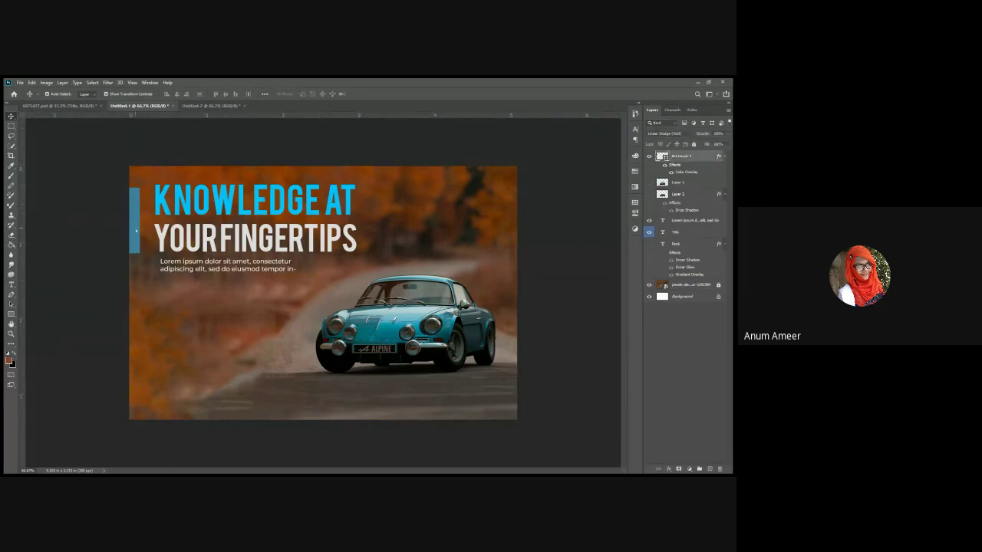
key("Up")
key("Up")
key("Up")
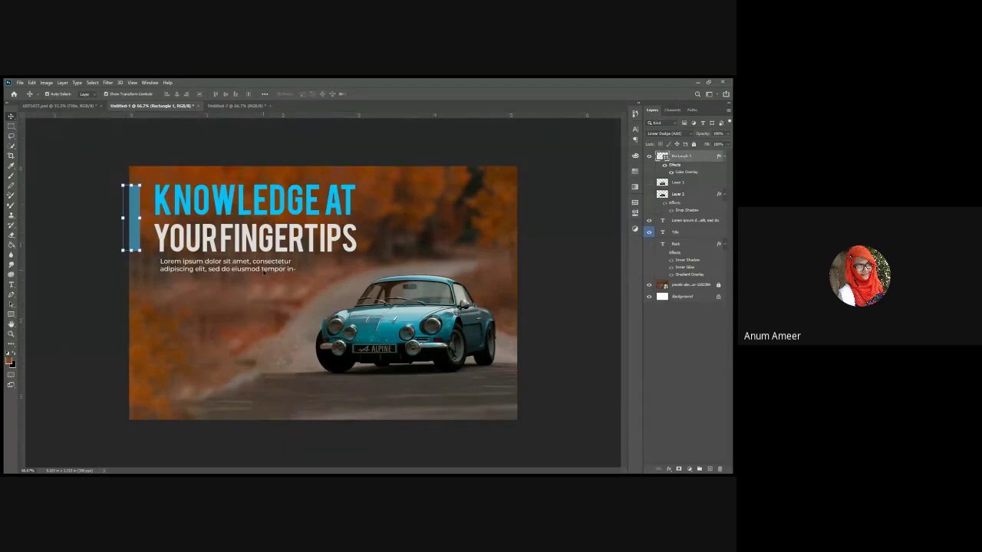
- Try a hard-to-read script font on the Lorem ipsum text, restore its sans-serif font and deselect it
left_click_drag(265, 270, 310, 257)
key("ctrl+z")
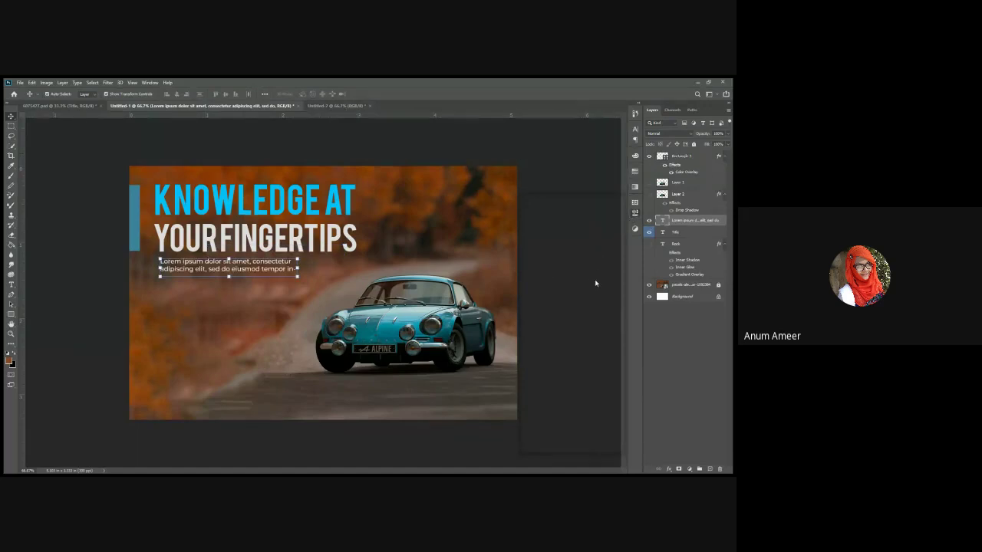
key("ctrl+z")
key("ctrl+z")
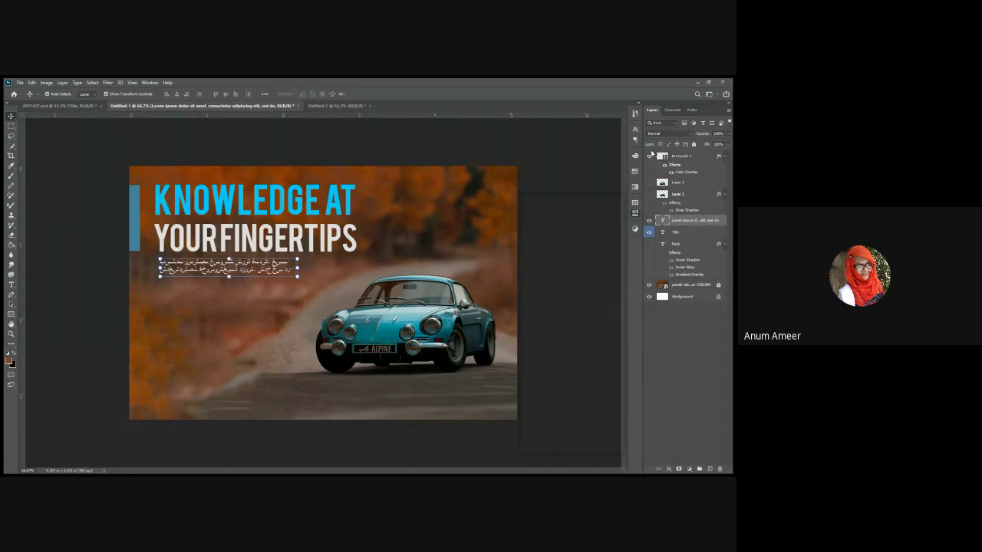
left_click(651, 105)
left_click(521, 147)
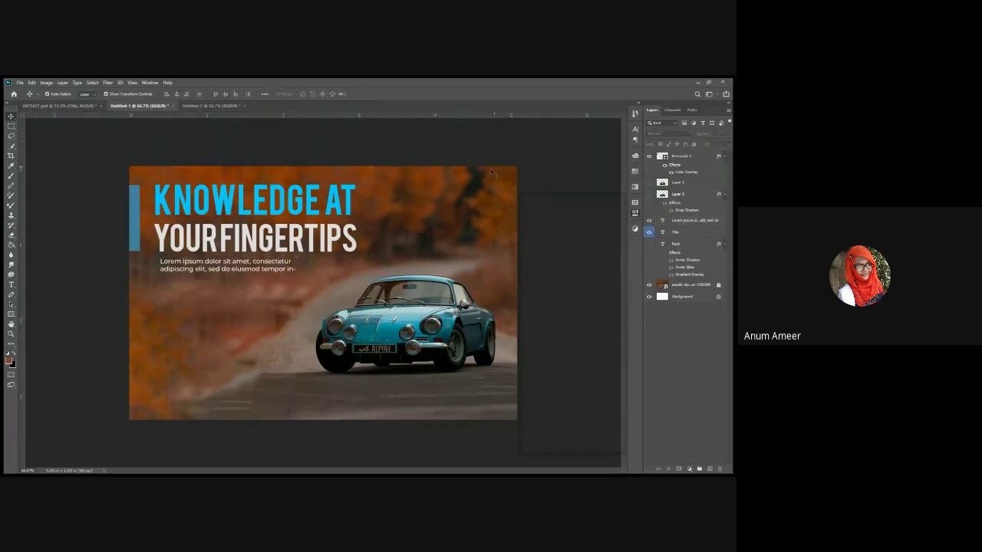
- Try a thin rectangle behind the first line of the Lorem ipsum text and undo it
left_click(10, 315)
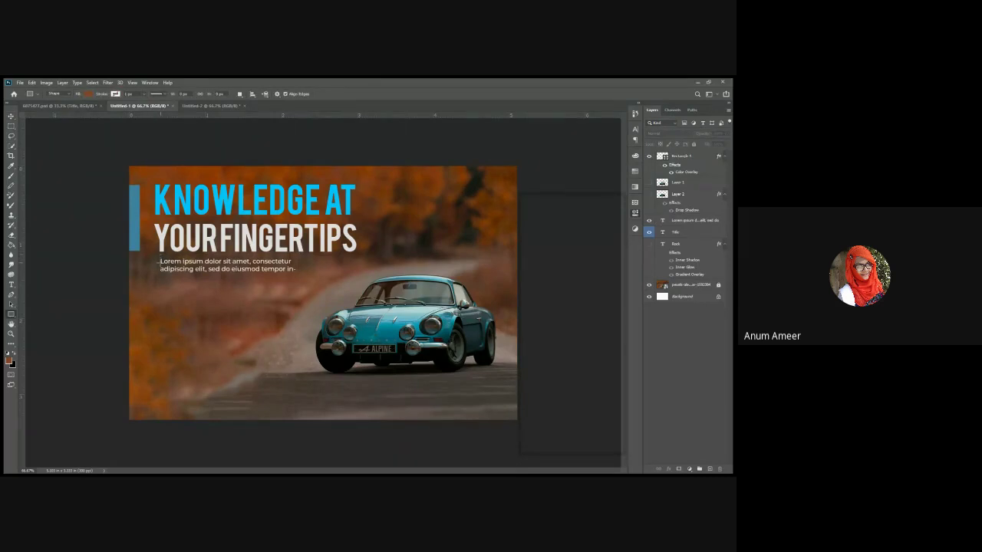
left_click_drag(158, 261, 294, 262)
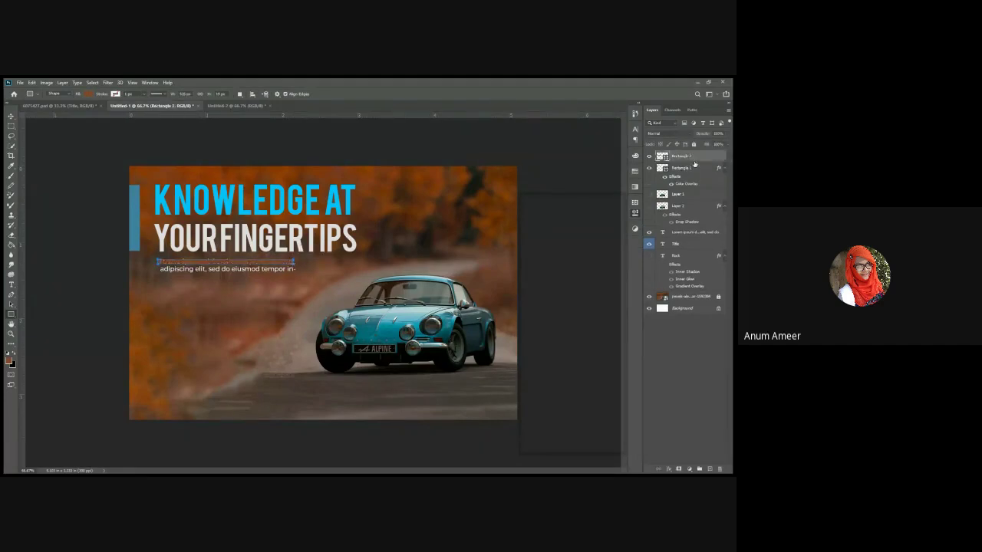
left_click_drag(695, 163, 688, 236)
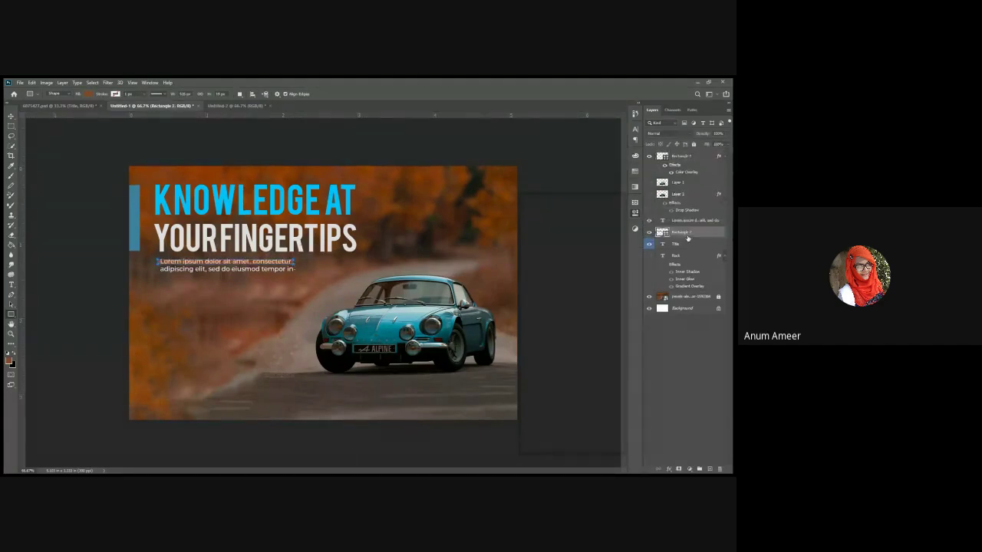
key("ctrl+z")
key("ctrl+z")
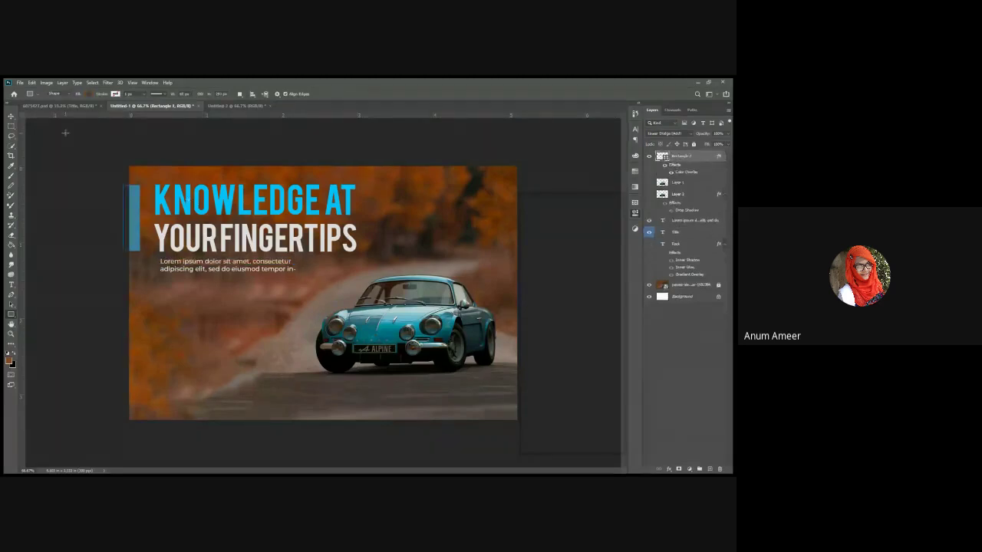
- In the e-learning template document, move the dark gradient shape from the left edge over the pink rectangle
left_click(58, 105)
left_click(10, 117)
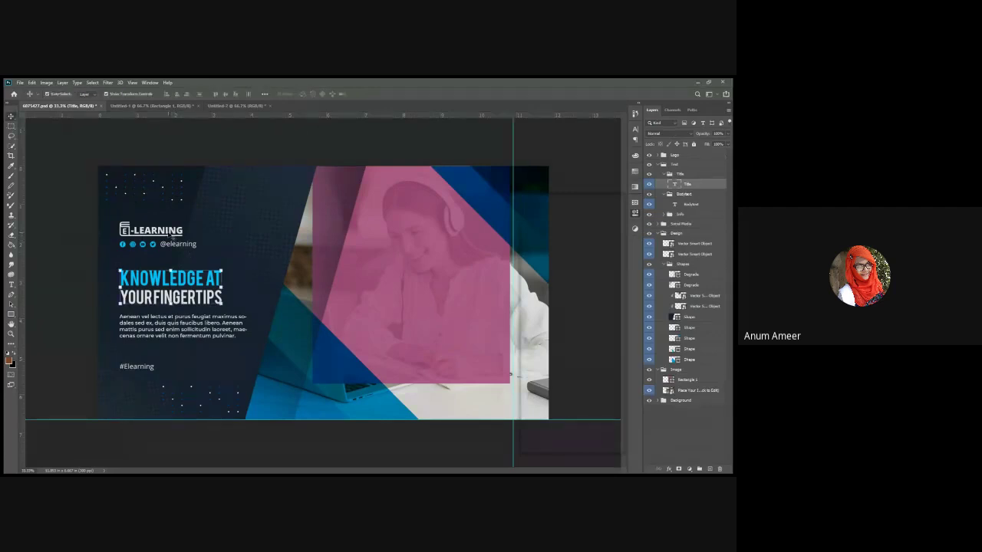
left_click(170, 237)
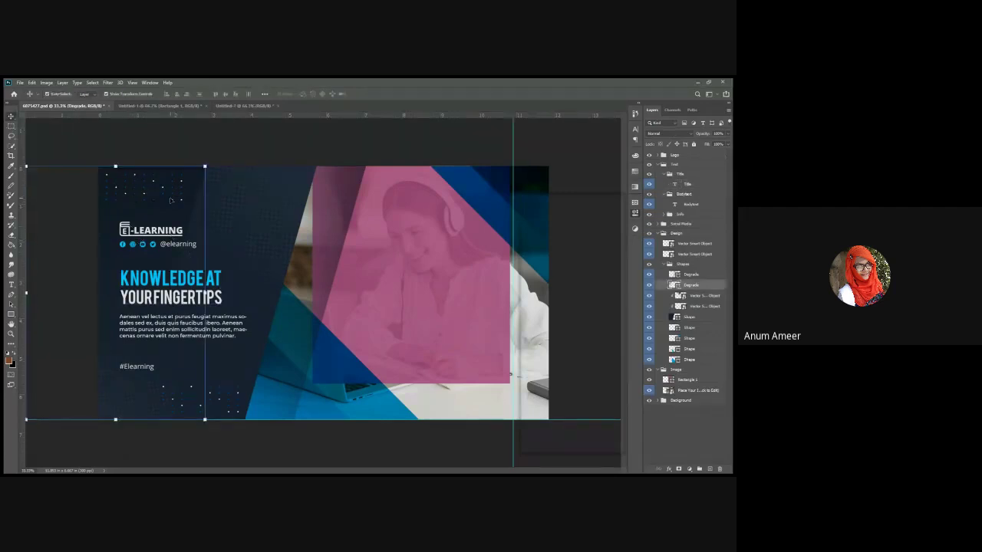
left_click_drag(199, 209, 363, 230)
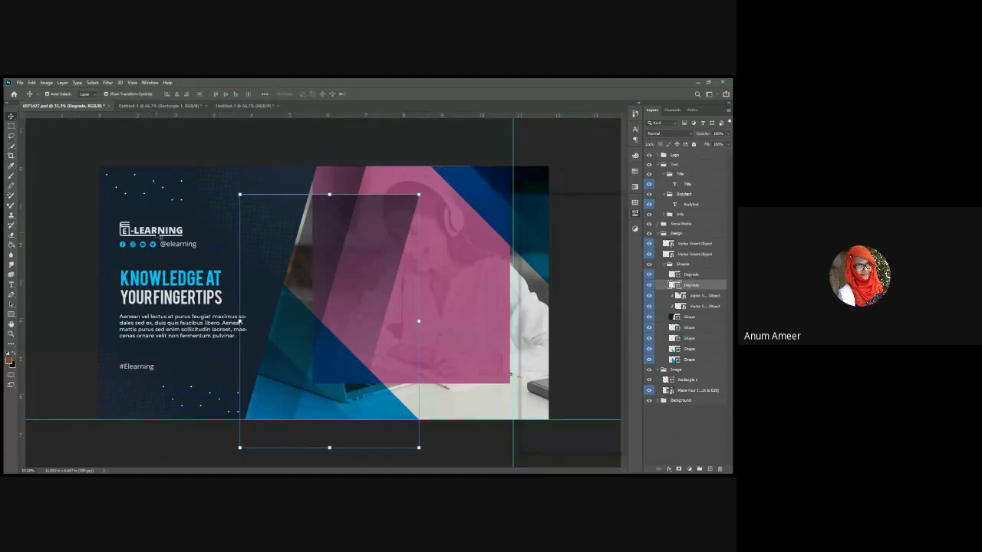
- Select the template's whole Logo group and copy it into the car image below the Lorem ipsum text
left_click(157, 214)
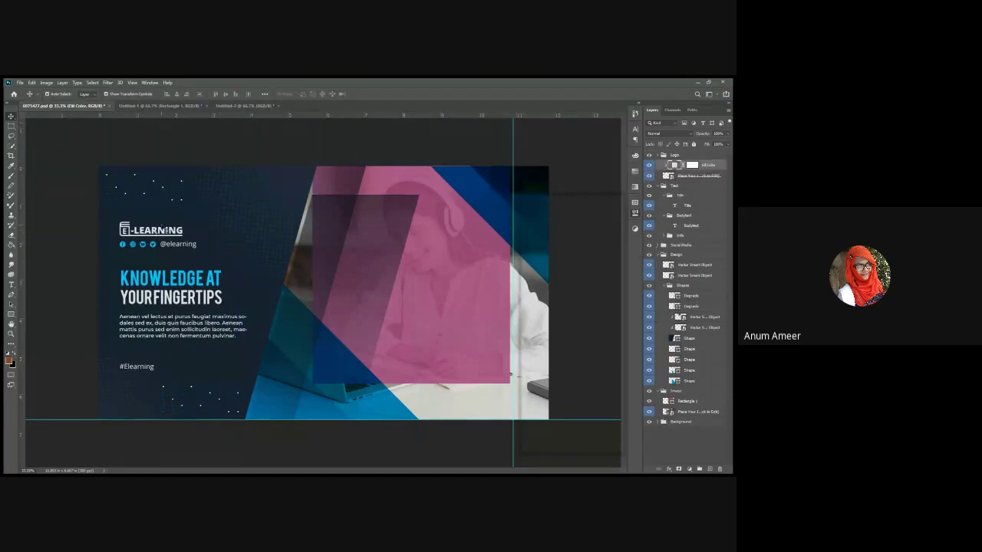
left_click(161, 229)
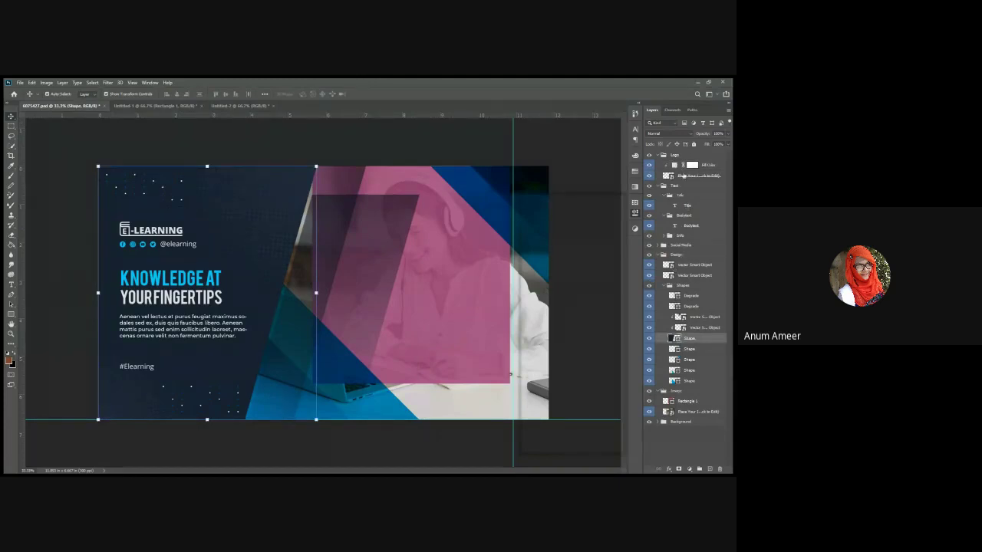
left_click(676, 155)
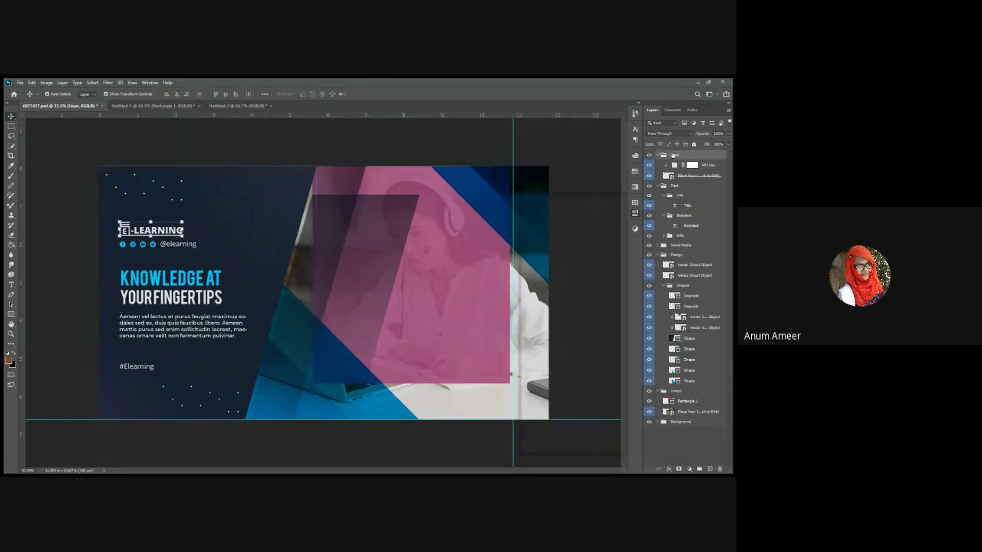
left_click(153, 106)
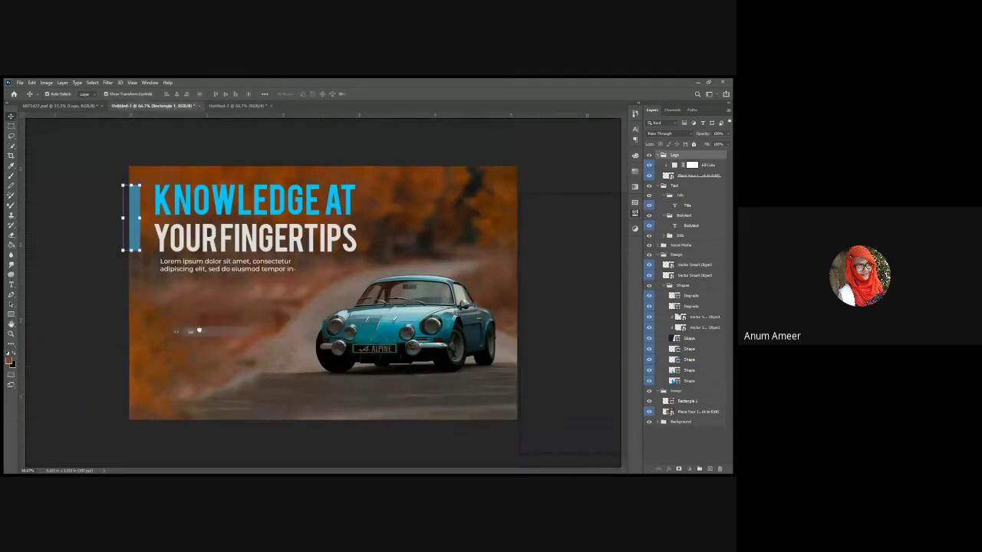
left_click_drag(199, 331, 199, 331)
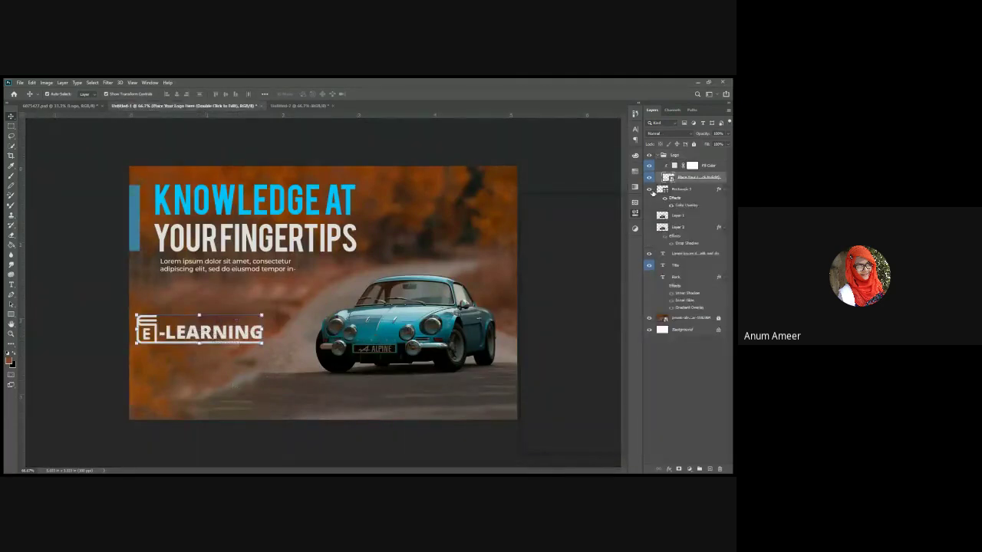
left_click_drag(222, 333, 261, 333)
left_click_drag(228, 336, 257, 336)
left_click_drag(229, 336, 262, 329)
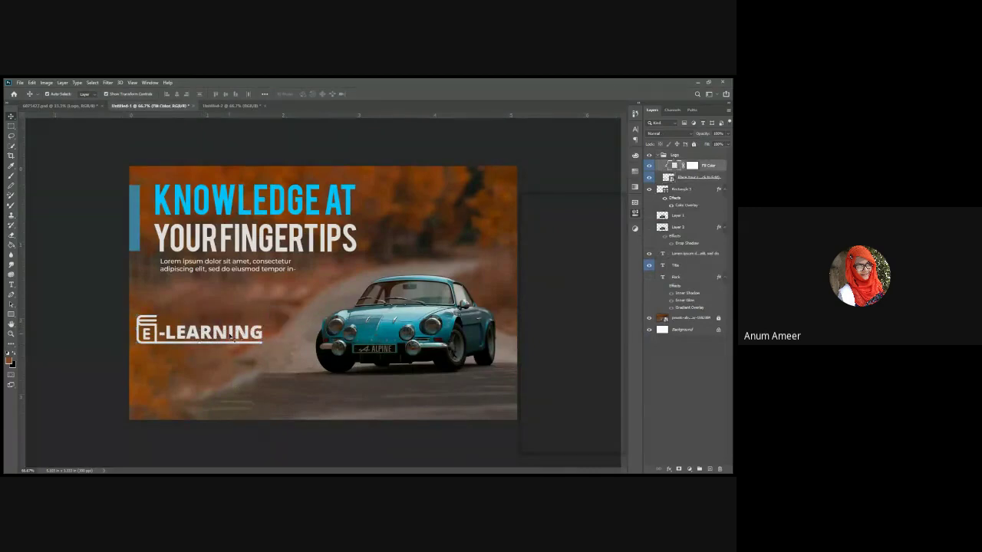
left_click(230, 335)
left_click(230, 336)
key("ctrl+z")
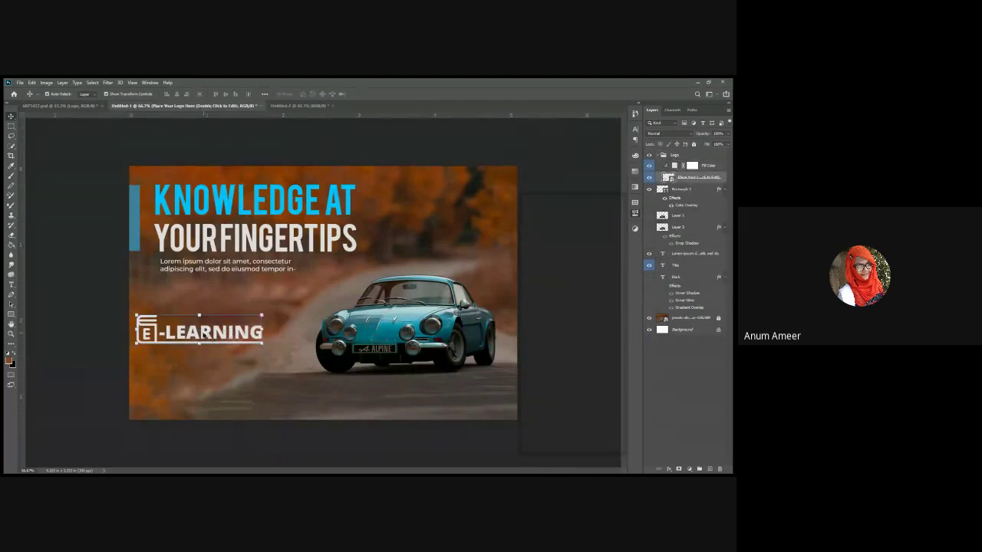
- Scale down the E-Learning logo and place it near the image's lower-left corner, aligned with the title's left edge
left_click_drag(201, 331, 221, 322)
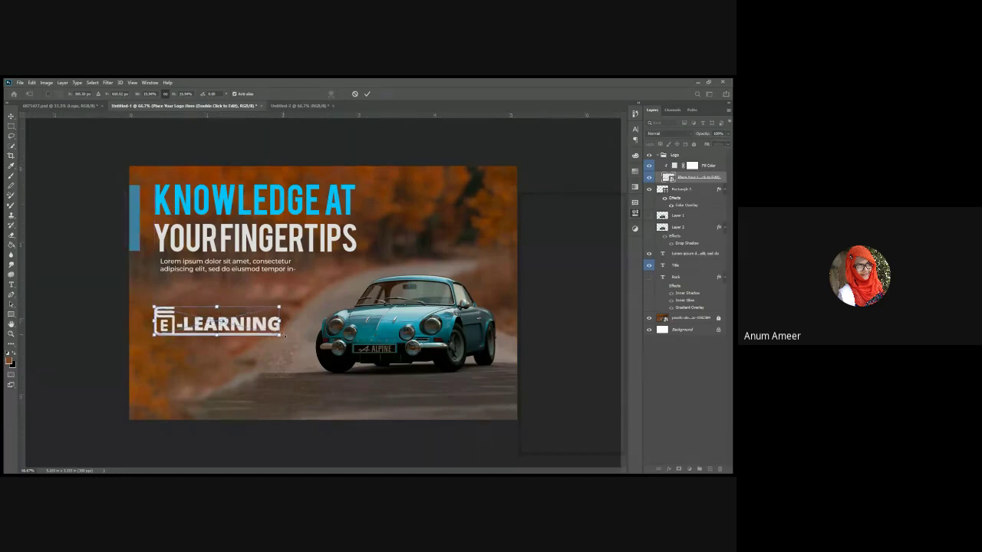
left_click_drag(281, 335, 224, 387)
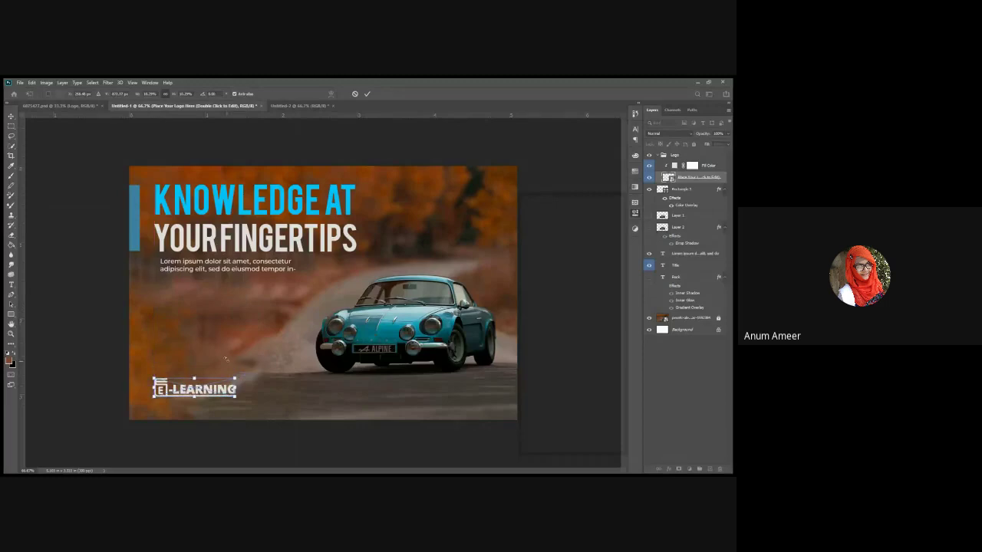
key("Return")
- Nudge the Lorem ipsum text slightly left and unlock the car photo layer
left_click(197, 273)
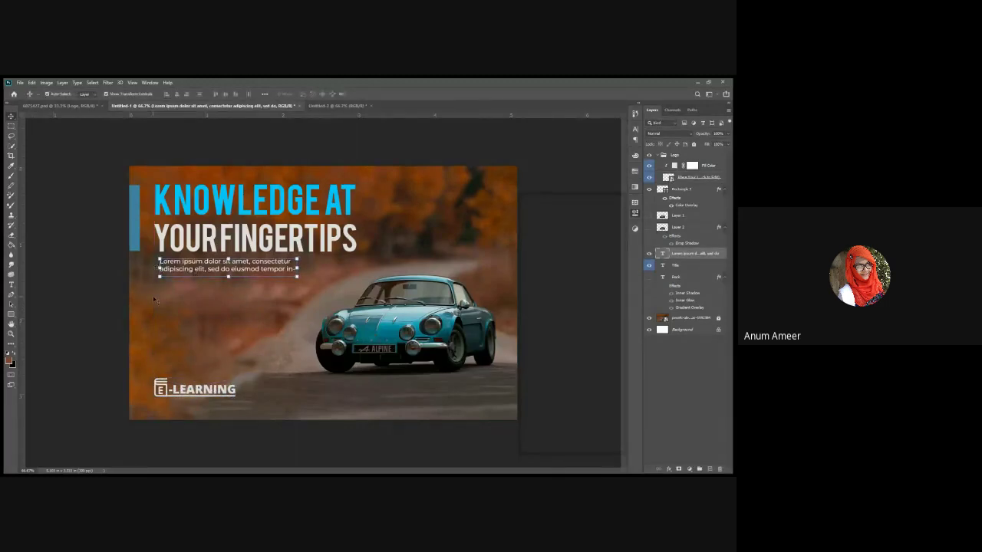
left_click(121, 277)
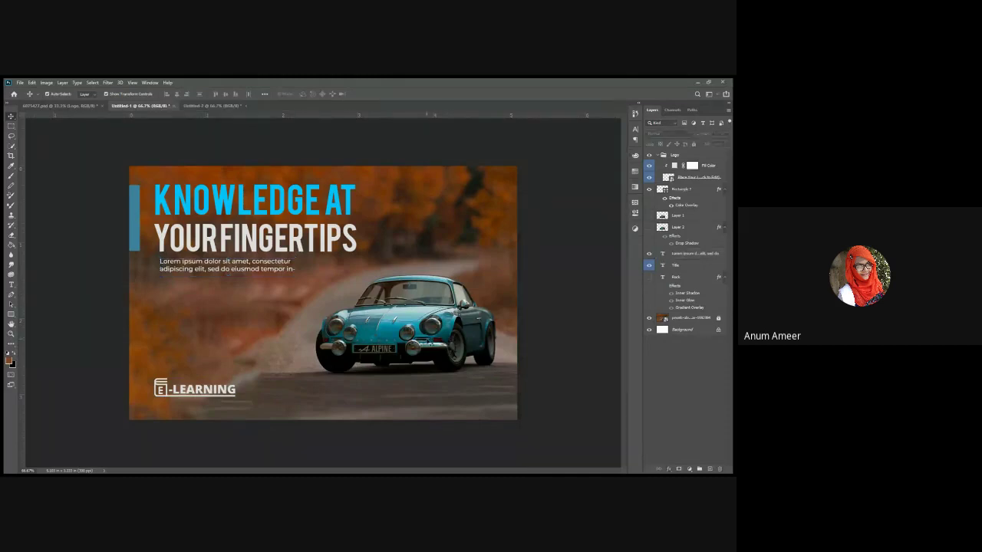
left_click(712, 318)
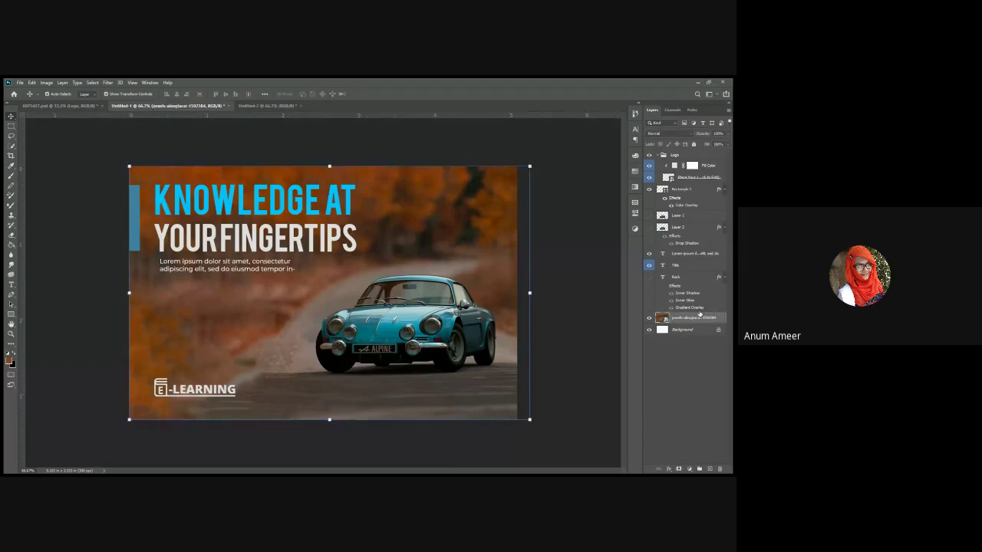
left_click(557, 326)
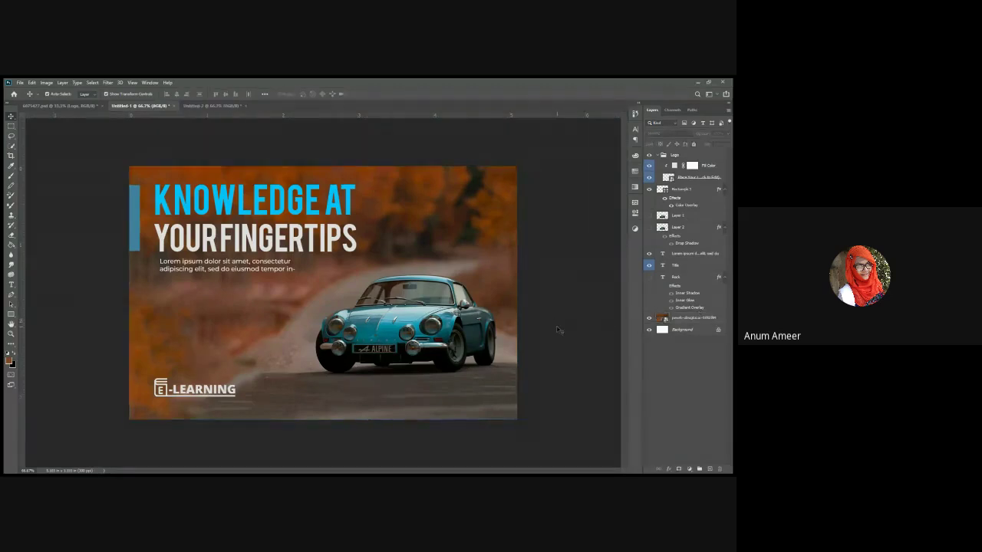
- Copy the dark gradient shape from the e-learning template into the car image and duplicate it over the left side
left_click(65, 105)
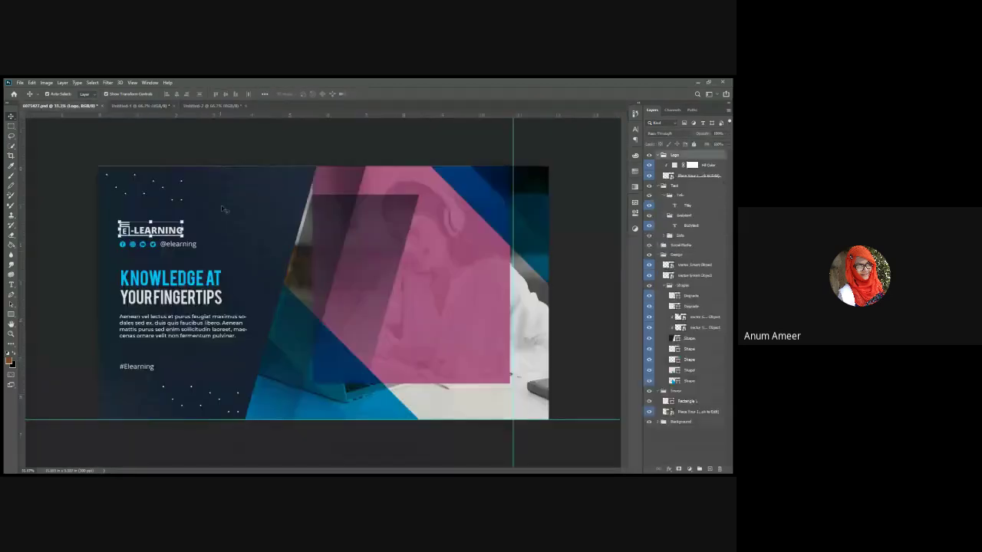
left_click(162, 105)
left_click_drag(163, 105, 183, 330)
key("ctrl+j")
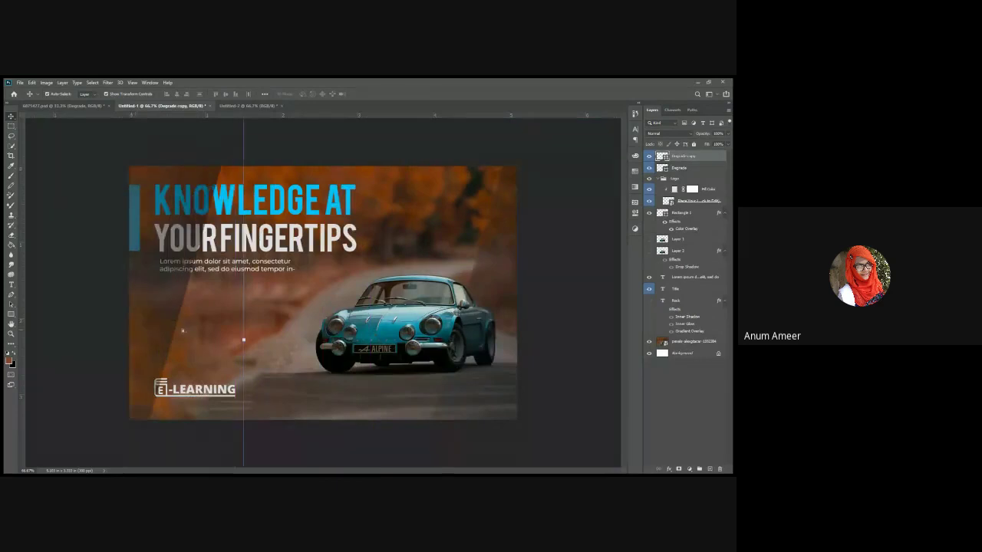
- Move the duplicated gradient layer directly above the car photo and set its blend mode to Luminosity
left_click_drag(701, 160, 685, 343)
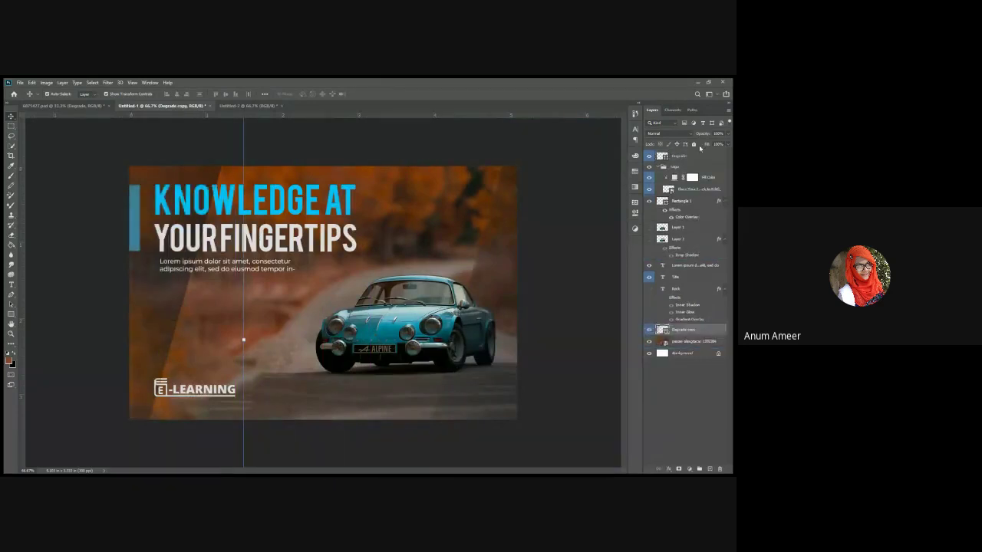
left_click(681, 135)
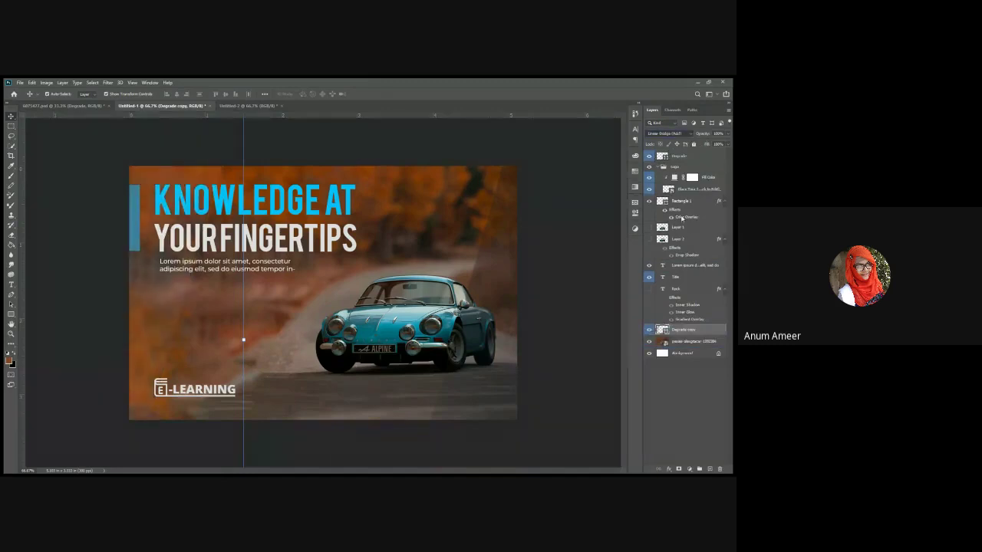
left_click(685, 260)
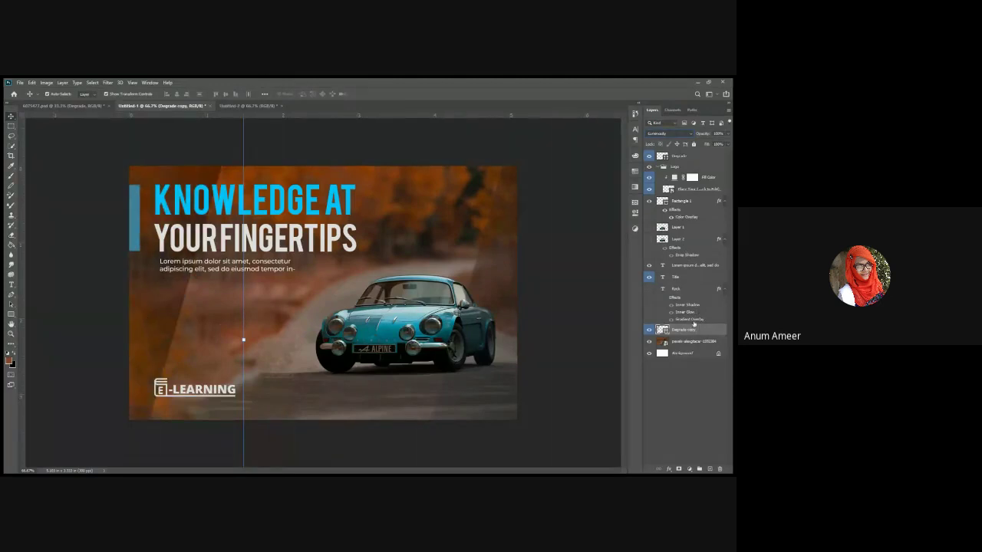
- Duplicate the gradient shape on the image's right side, shift the copy further right and deselect it
left_click(616, 244)
left_click(491, 282)
key("ctrl+j")
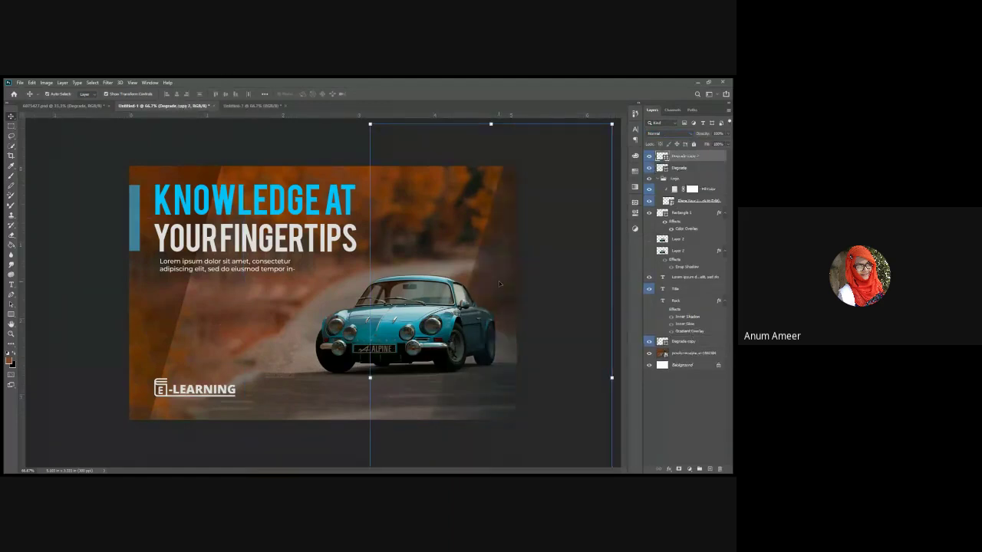
left_click_drag(499, 280, 523, 284)
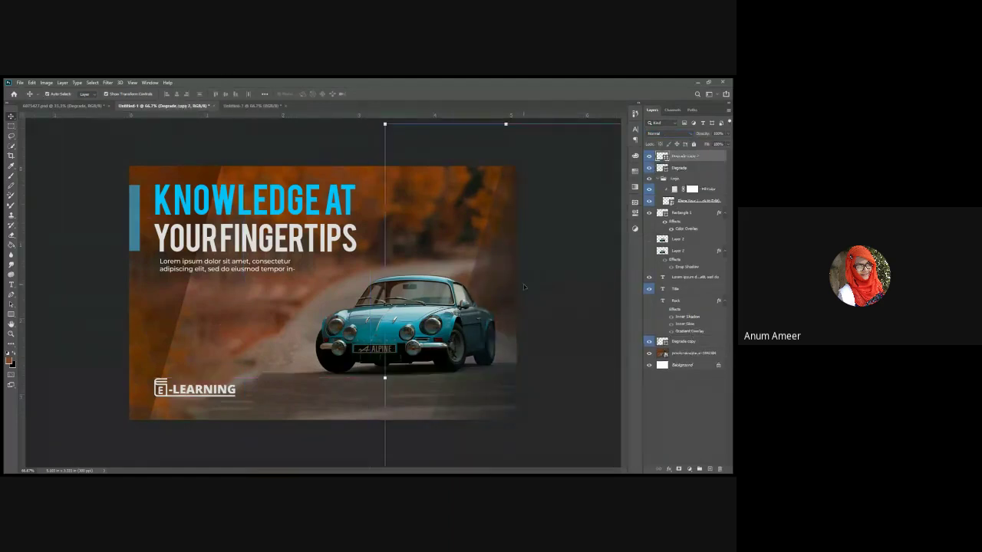
left_click(33, 259)
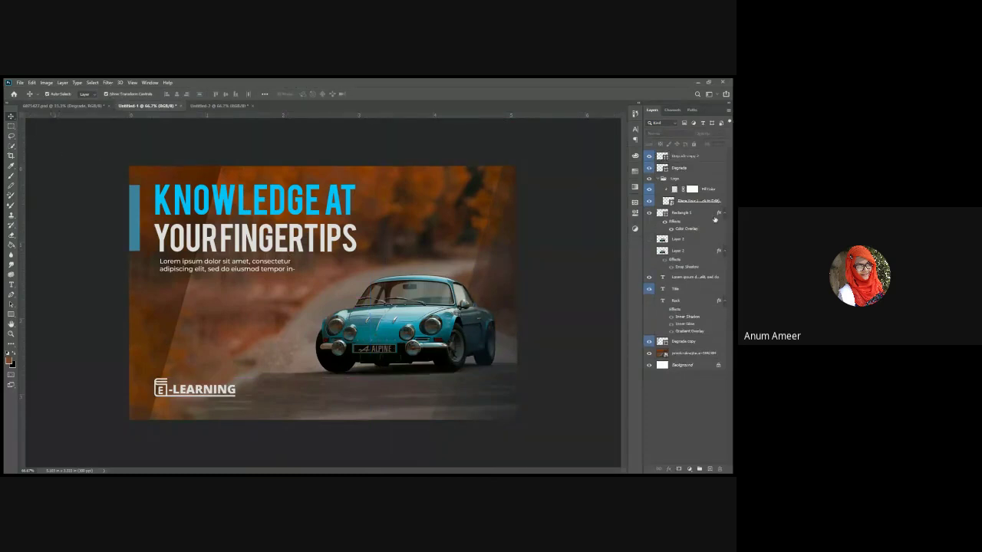
- Show the Layer 1 car cutout and move it exactly over the car in the photo
left_click(701, 240)
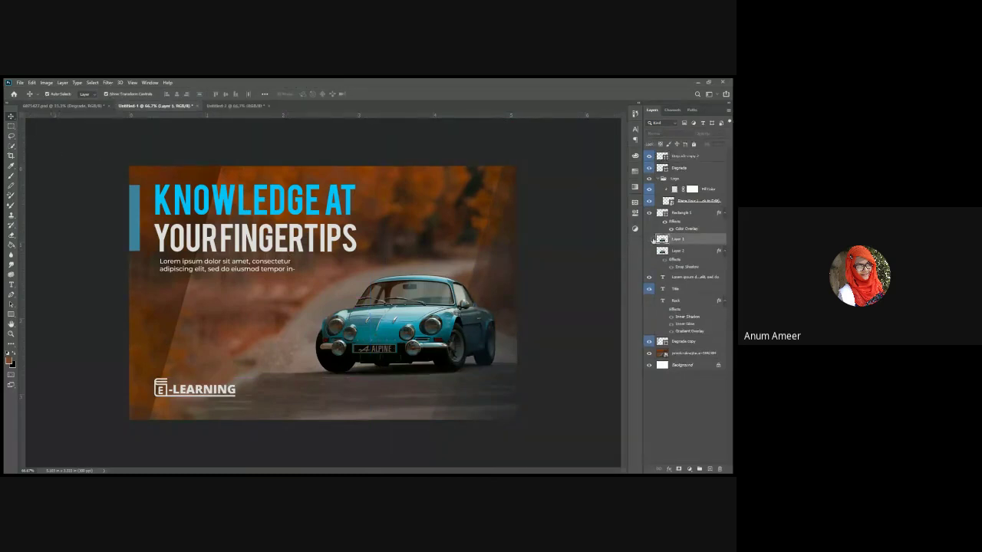
left_click(650, 239)
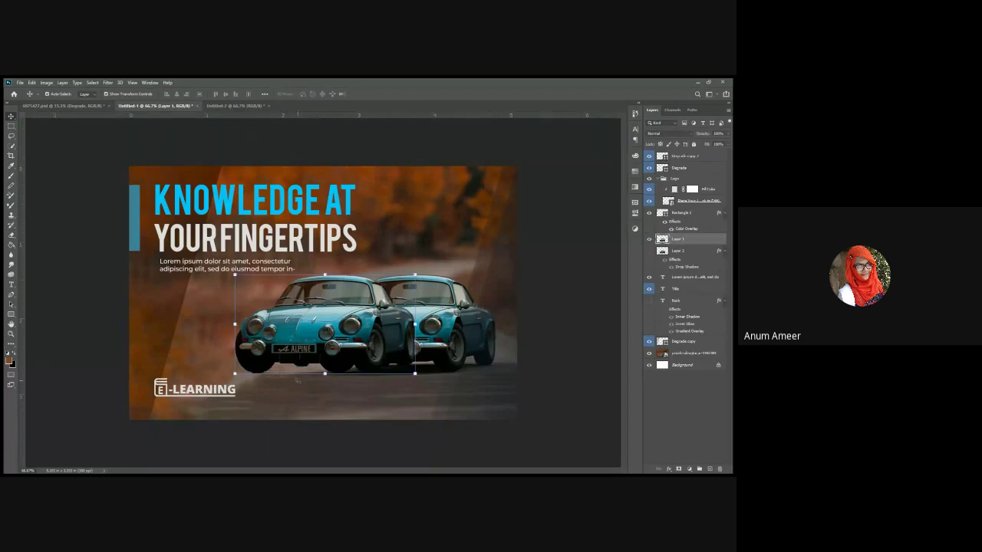
left_click_drag(298, 355, 378, 331)
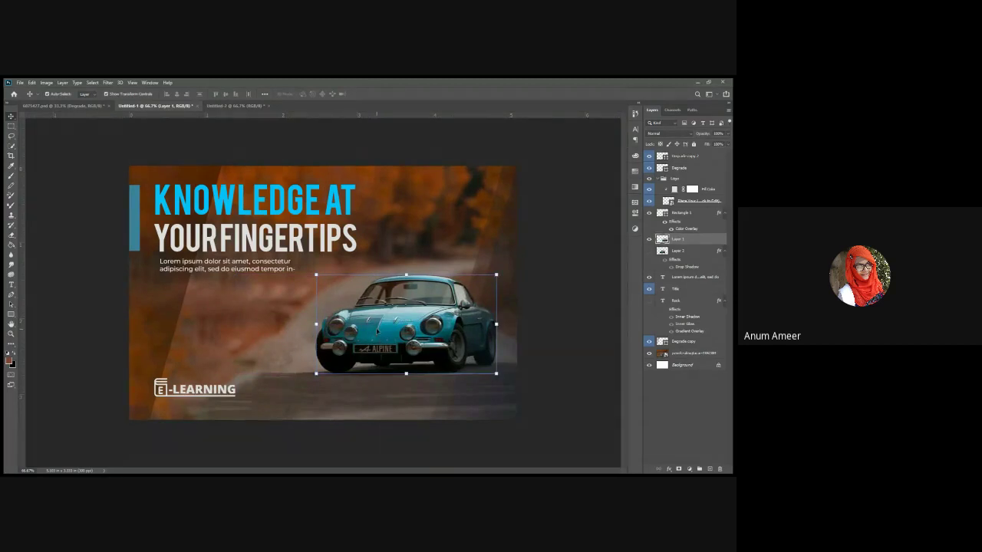
- Move the Layer 1 car cutout to the top of the layer stack, above the gradient shapes, and deselect it
left_click(708, 157)
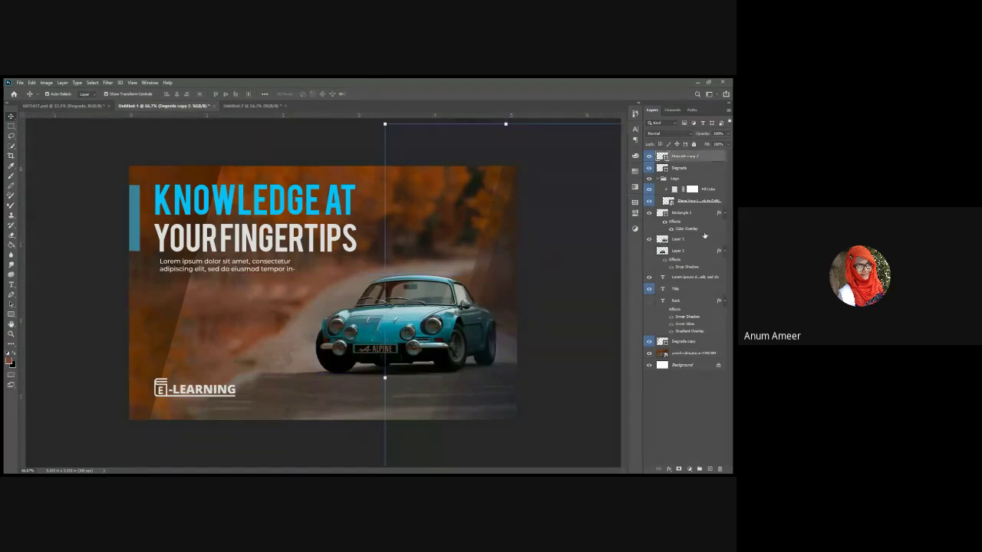
left_click(680, 213)
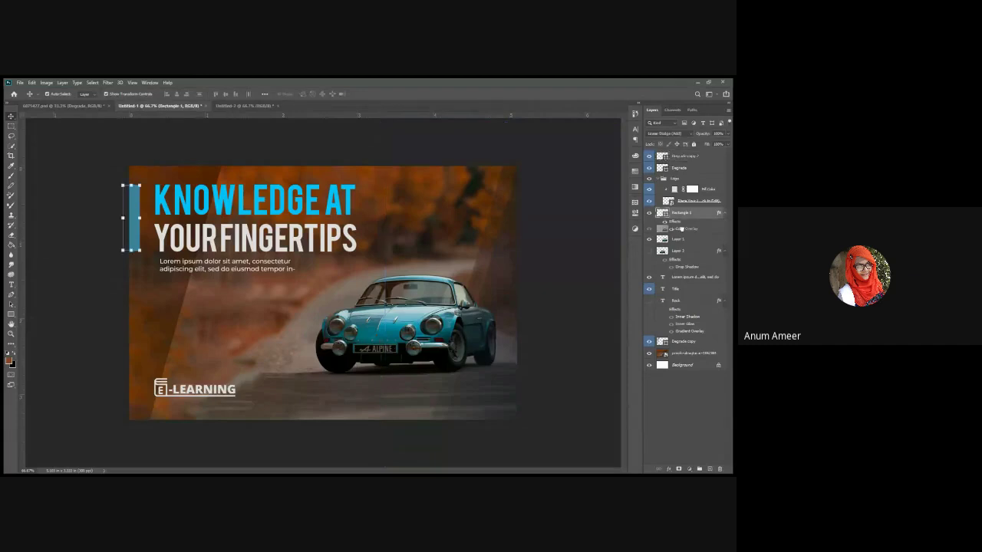
left_click_drag(675, 150, 675, 151)
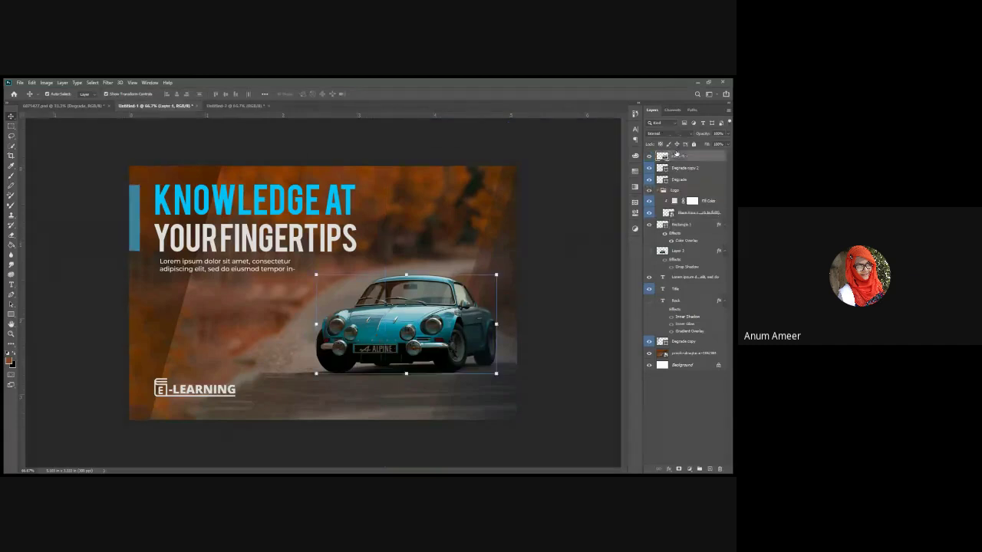
left_click(535, 326)
- Try the Difference, Luminosity and Exclusion blend modes on the car cutout and return it to Normal
left_click(448, 316)
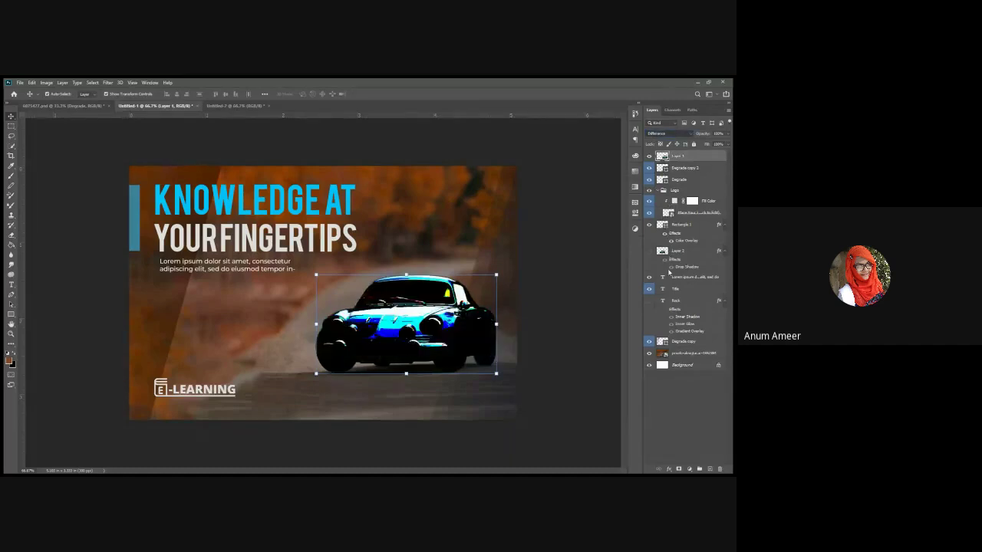
left_click(669, 322)
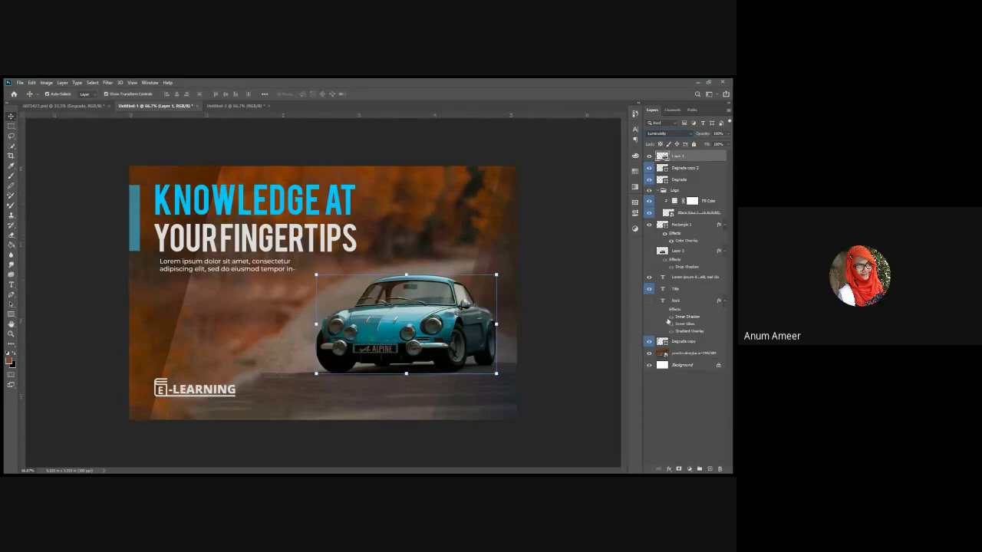
key("Up")
key("Up")
key("Up")
key("Up")
key("Up")
key("Up")
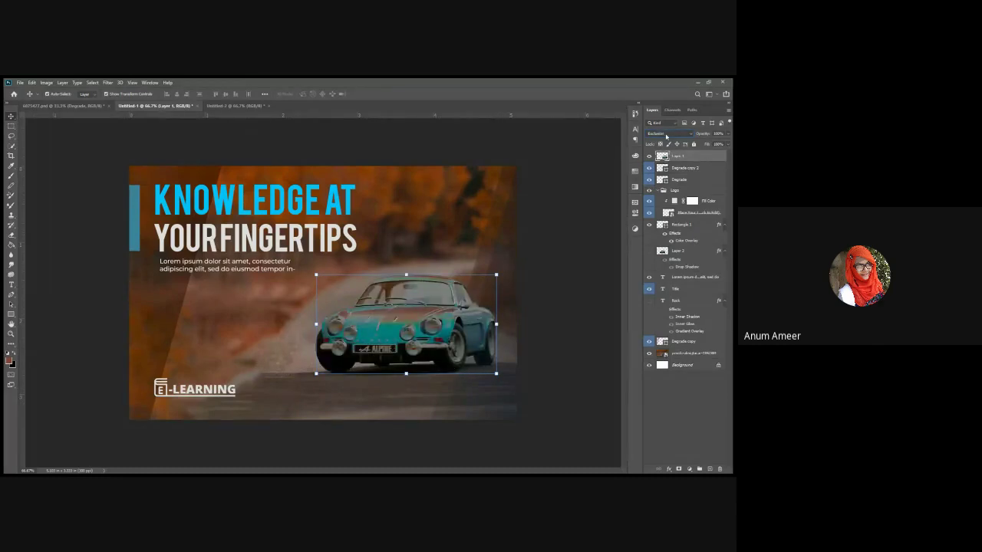
left_click(666, 135)
left_click(667, 141)
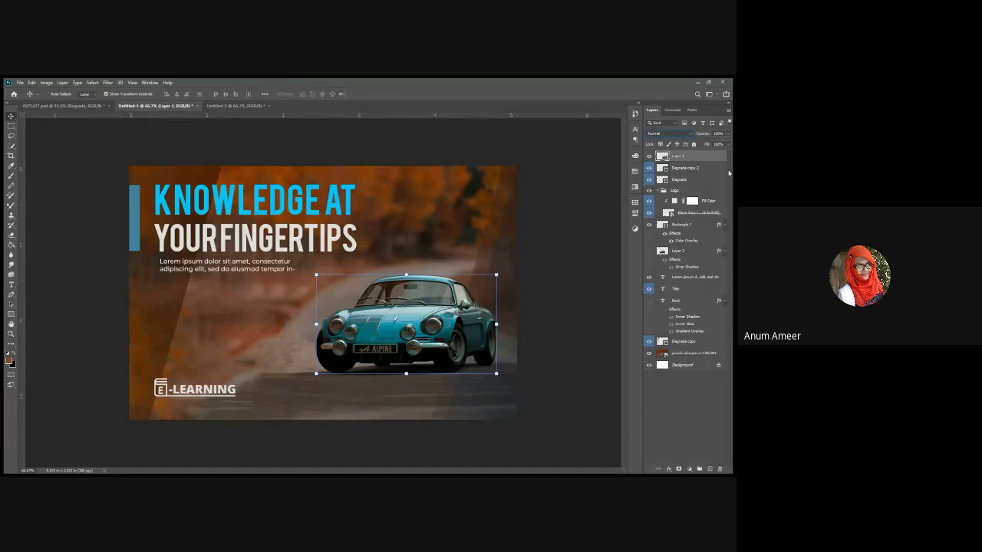
- Try nudging the car cutout left in Free Transform, cancel the transform and deselect the layer
key("ctrl+t")
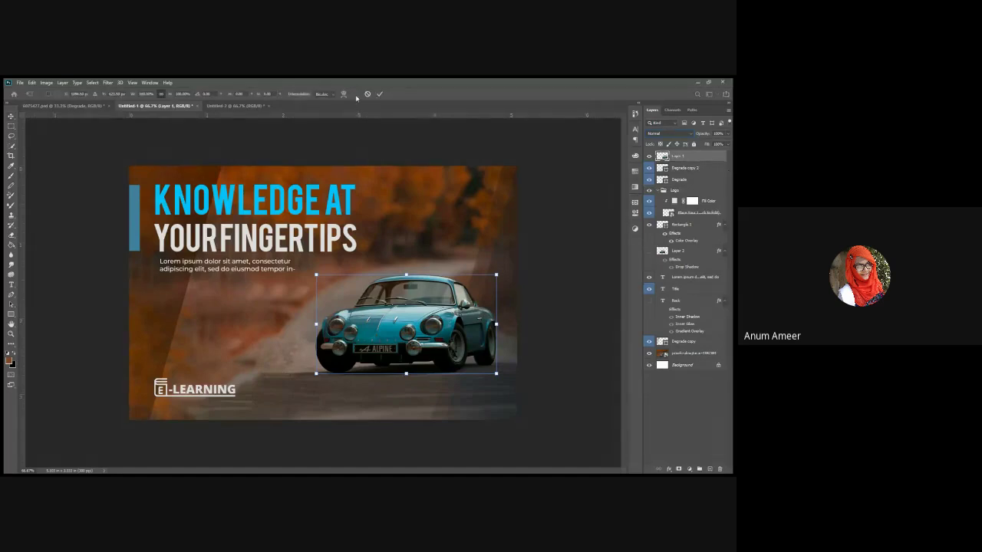
key("Left")
key("Left")
key("Left")
key("Left")
key("Left")
key("Left")
key("Left")
key("Left")
key("Left")
key("Left")
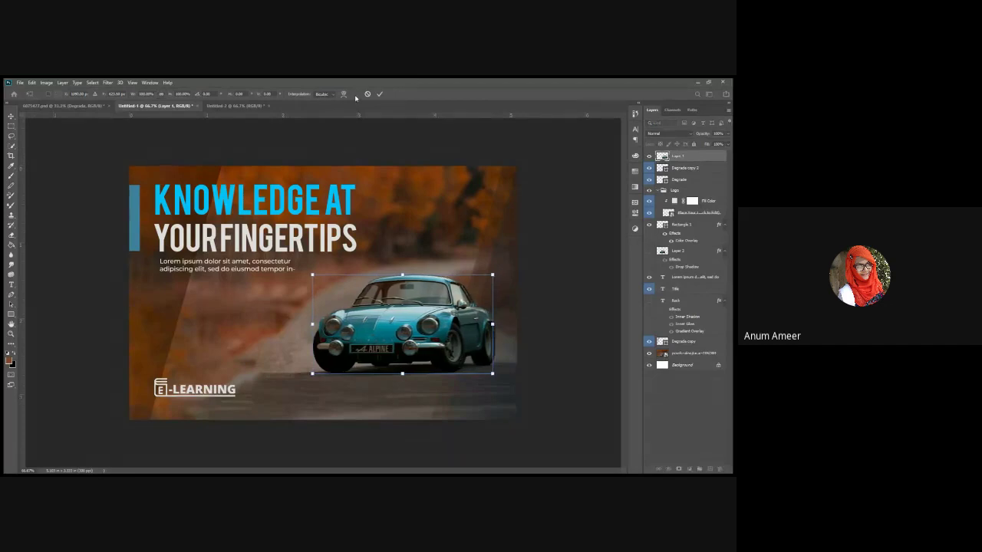
key("Left")
key("Left")
key("Left")
key("Left")
key("Left")
key("Left")
key("Left")
key("Left")
key("Left")
key("Left")
key("Left")
key("Left")
key("Left")
key("Left")
key("Left")
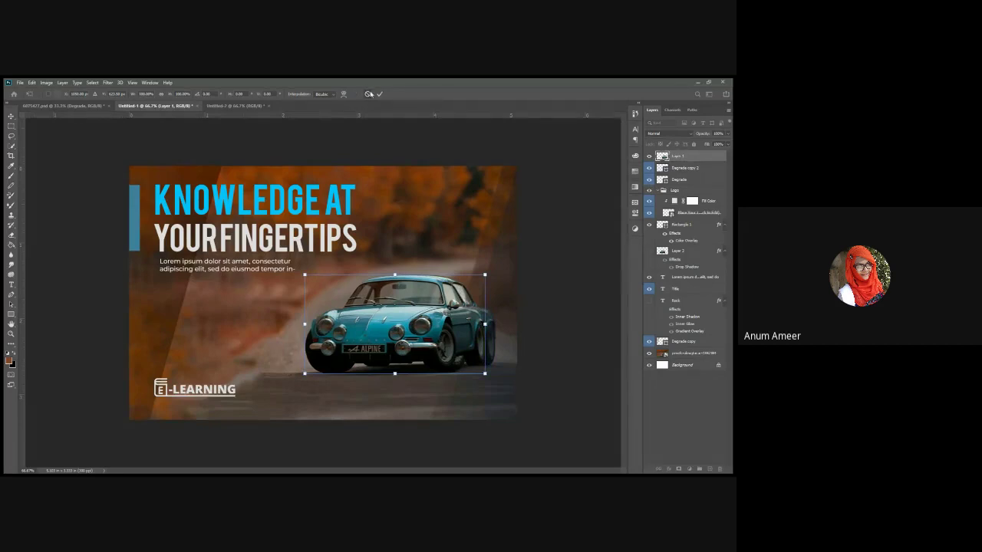
left_click(368, 93)
left_click(574, 362)
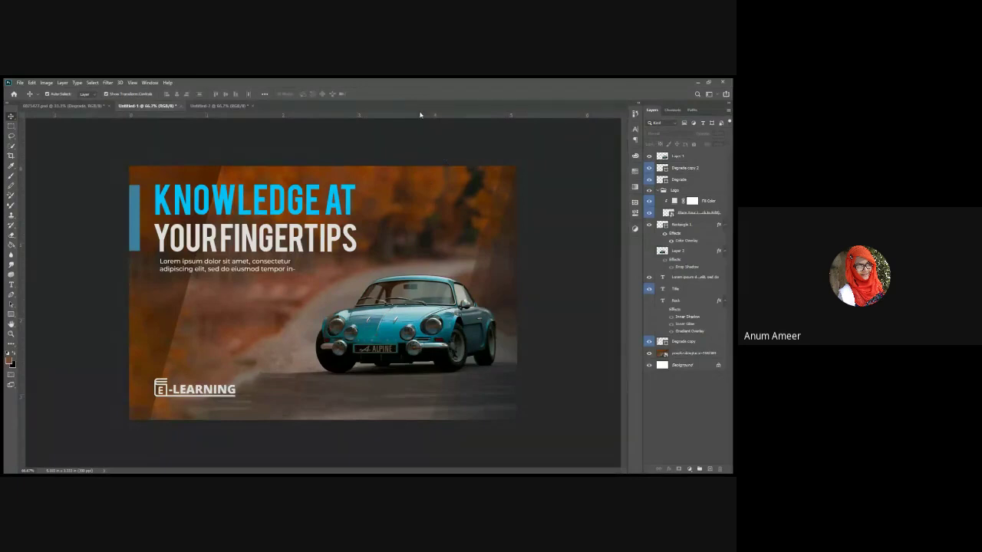
- Place a horizontal guide along the image's bottom edge and a vertical guide near its right edge
left_click_drag(421, 115, 427, 183)
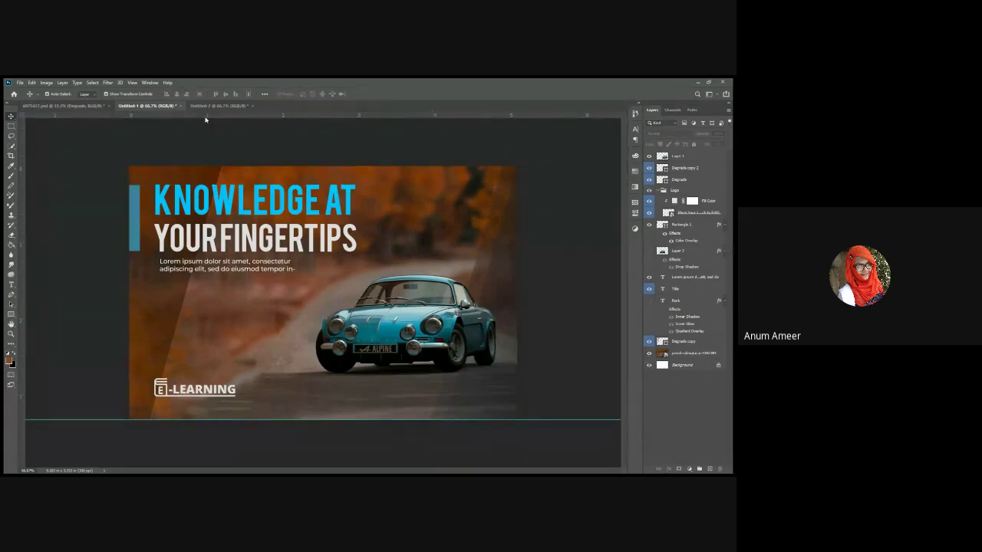
left_click_drag(207, 116, 207, 178)
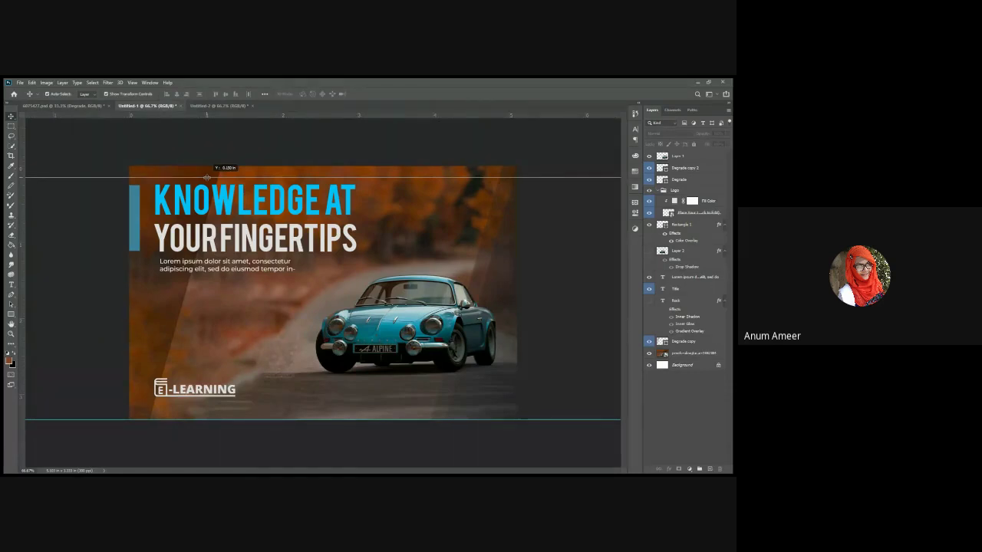
left_click_drag(207, 177, 514, 276)
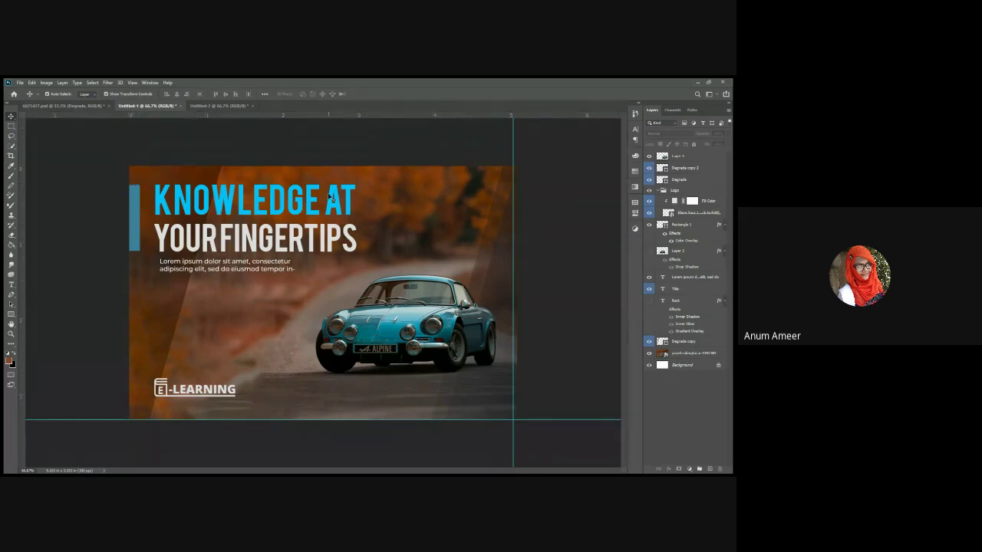
- Try moving the headline up to the image's top edge and the Lorem ipsum text left, and undo both moves
left_click_drag(208, 192, 207, 174)
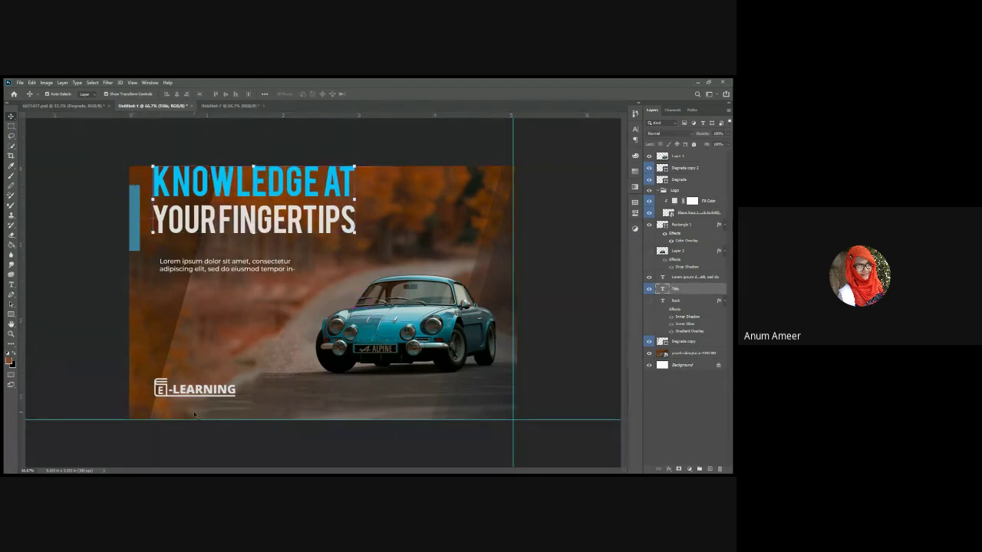
left_click(192, 390)
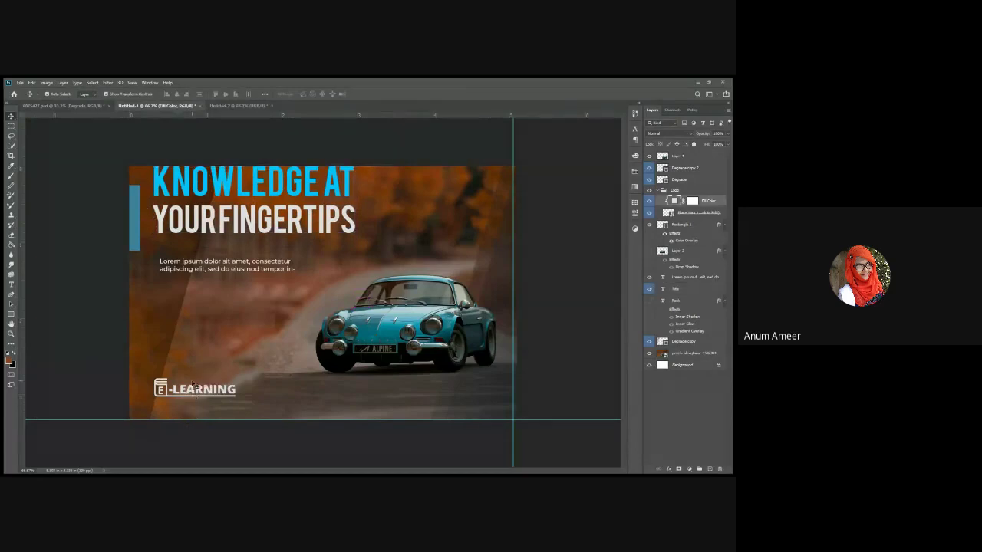
left_click_drag(188, 270, 171, 273)
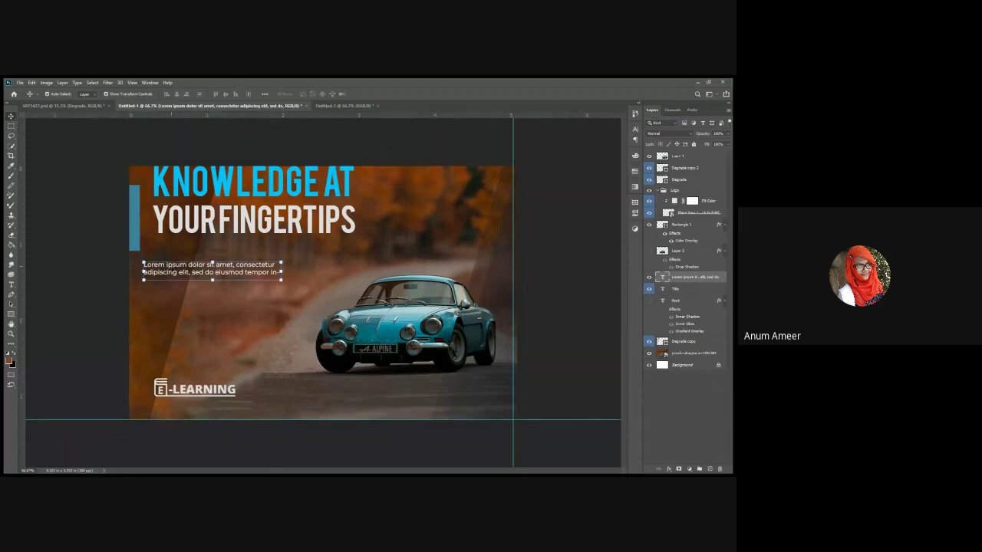
key("ctrl+z")
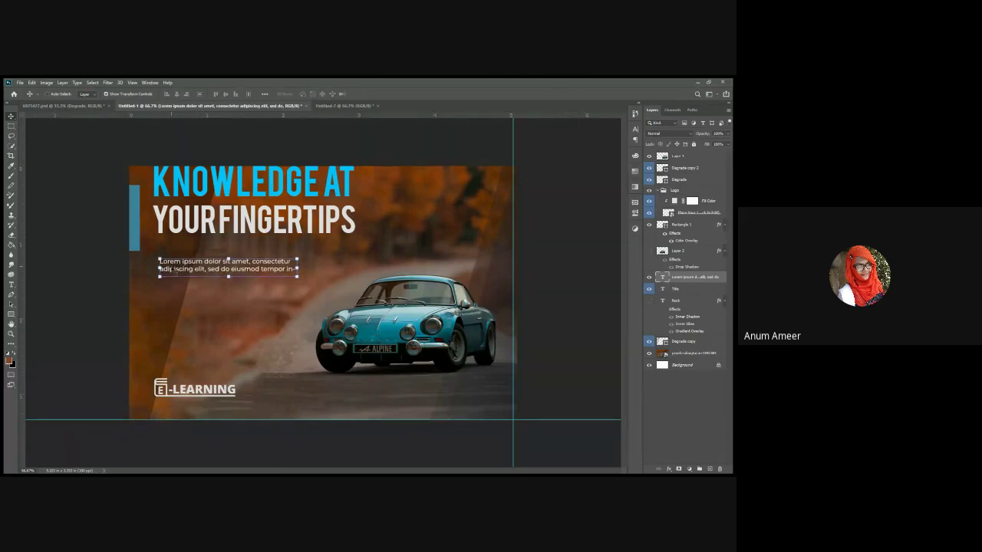
key("ctrl+z")
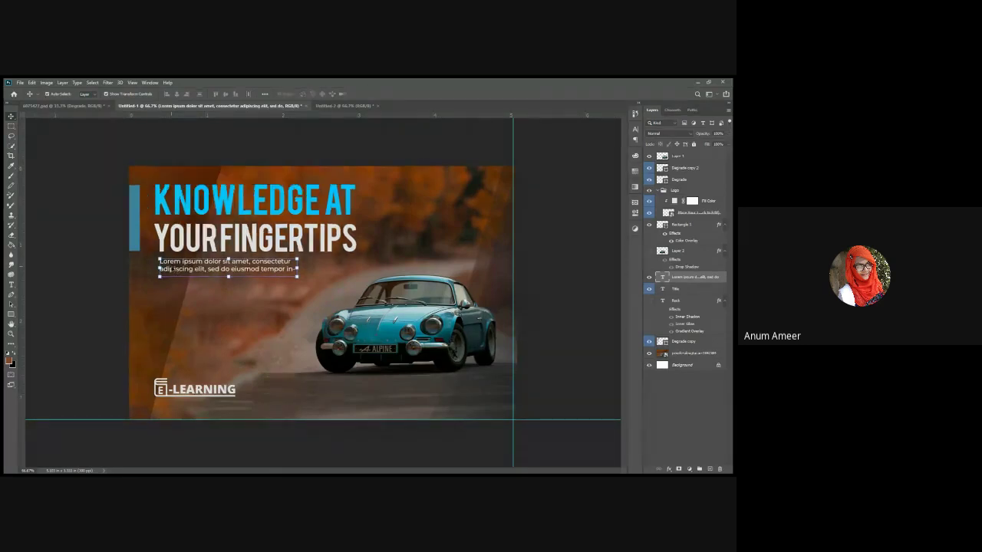
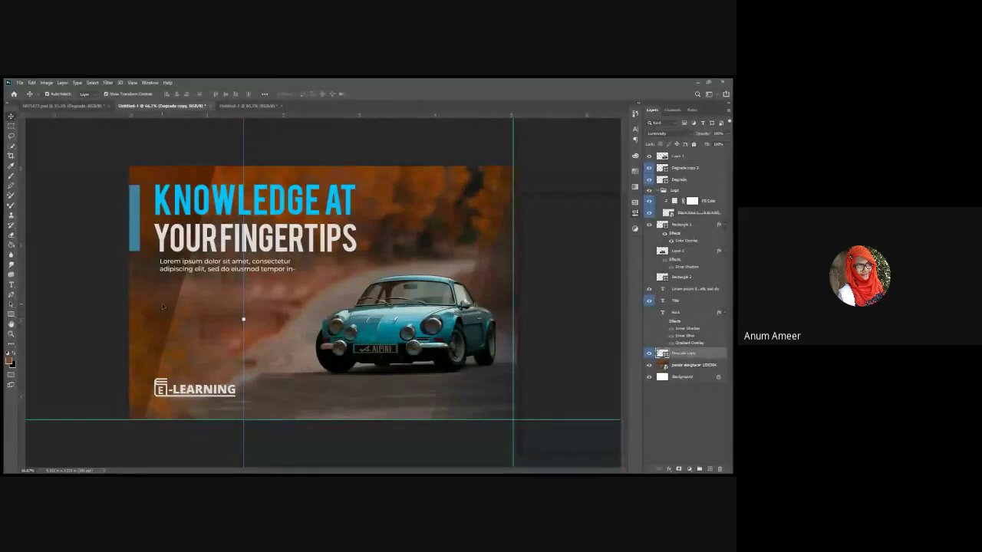
- Try moving the Luminosity gradient shape toward the image centre, undo the move and deselect the shape
left_click_drag(161, 307, 331, 379)
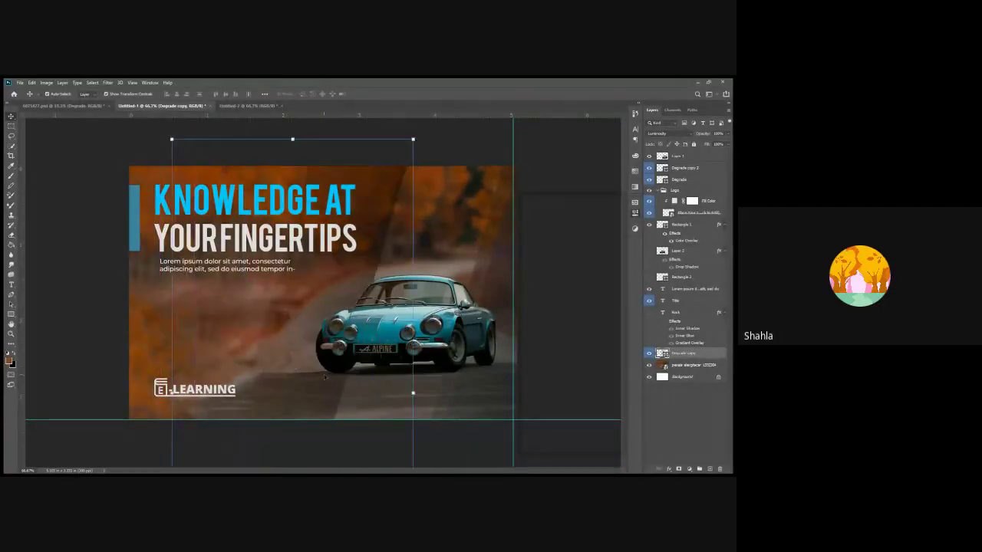
key("ctrl+z")
left_click(53, 339)
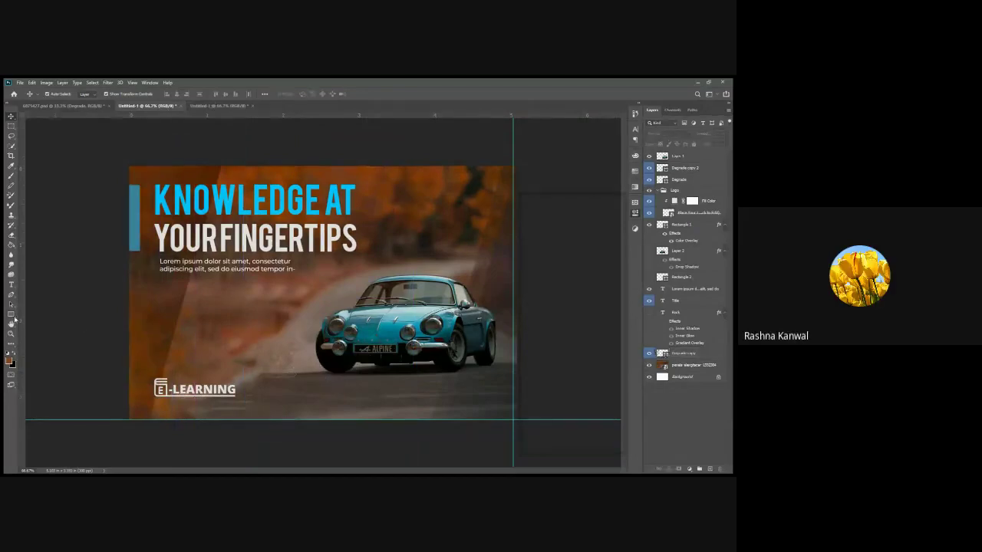
- Draw a tall solid brown rectangle across the headline and logo and delete it
left_click(10, 315)
left_click_drag(250, 142, 202, 412)
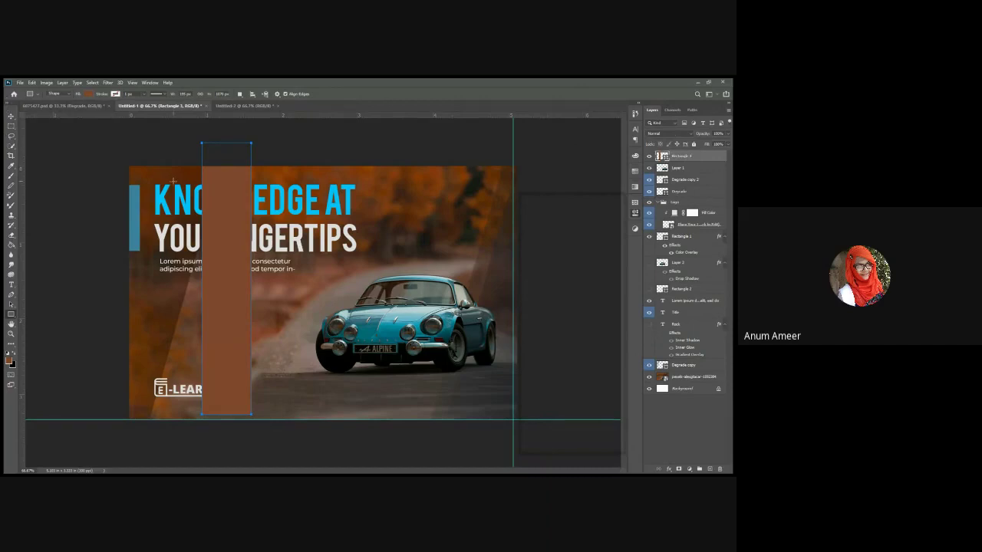
key("Delete")
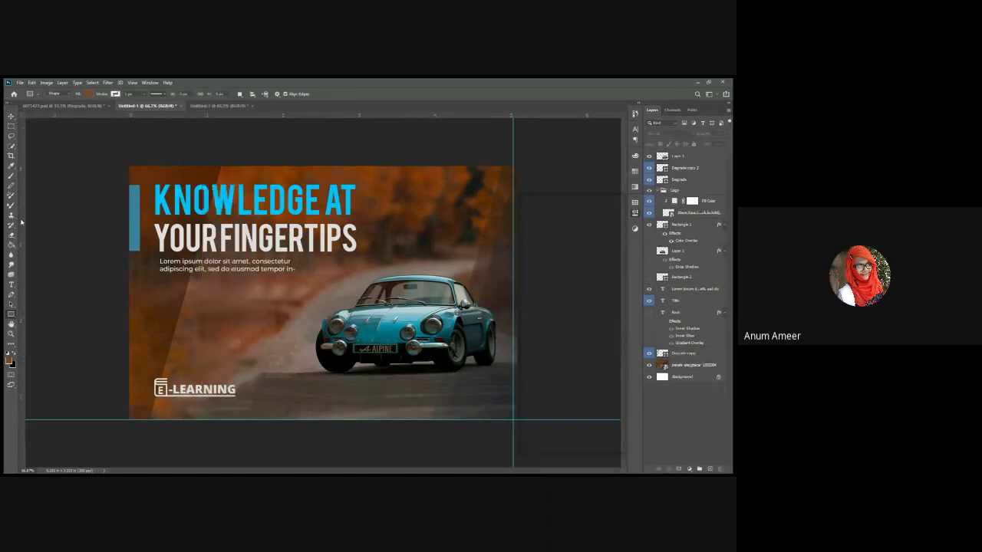
- Select the Luminosity gradient shape above the car photo and shift it slightly further left
left_click(12, 117)
mouse_move(159, 305)
left_mouse_down()
mouse_move(383, 313)
mouse_move(165, 315)
left_mouse_up()
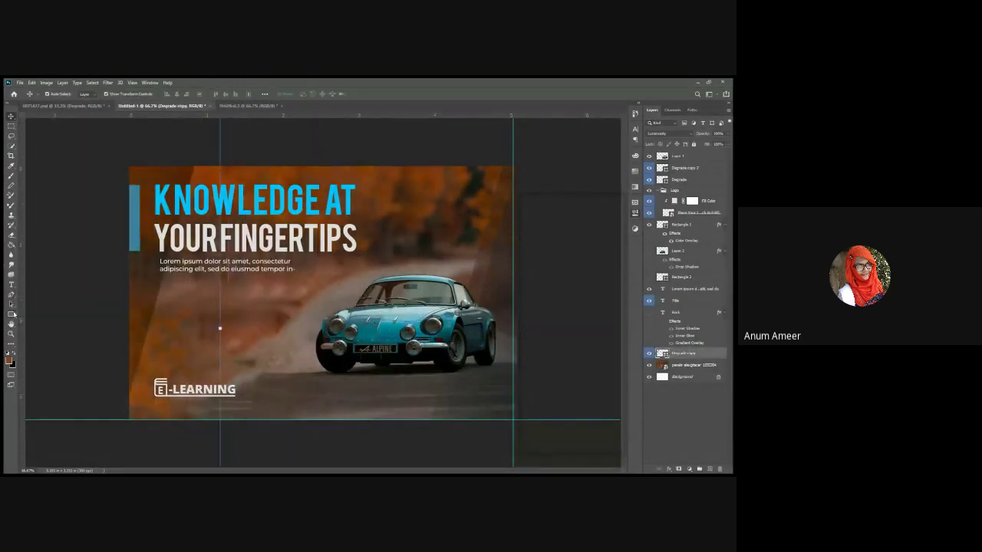
- Draw a tall gradient-filled rectangle beside the car, move it to span the image height, and undo both the move and the rectangle
left_click(12, 315)
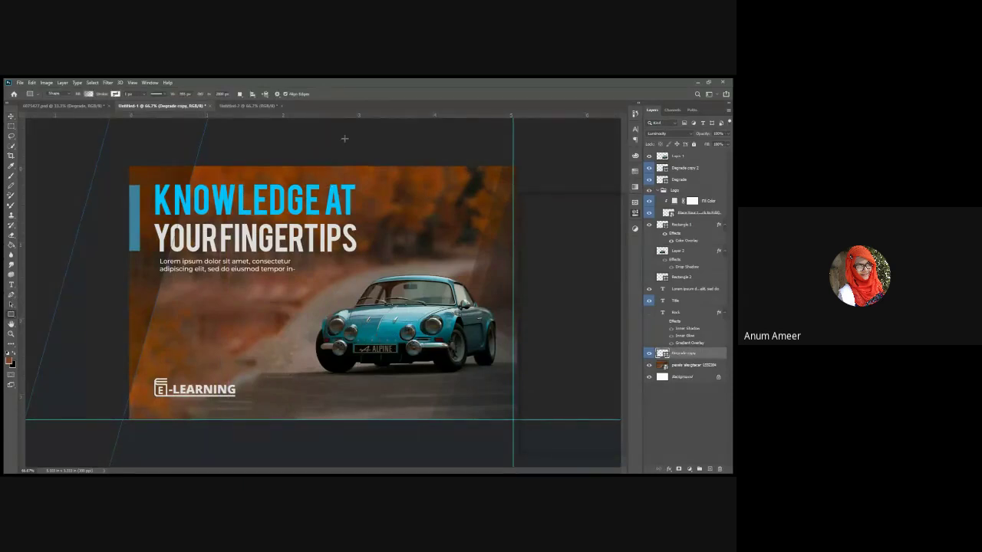
left_click_drag(345, 139, 286, 392)
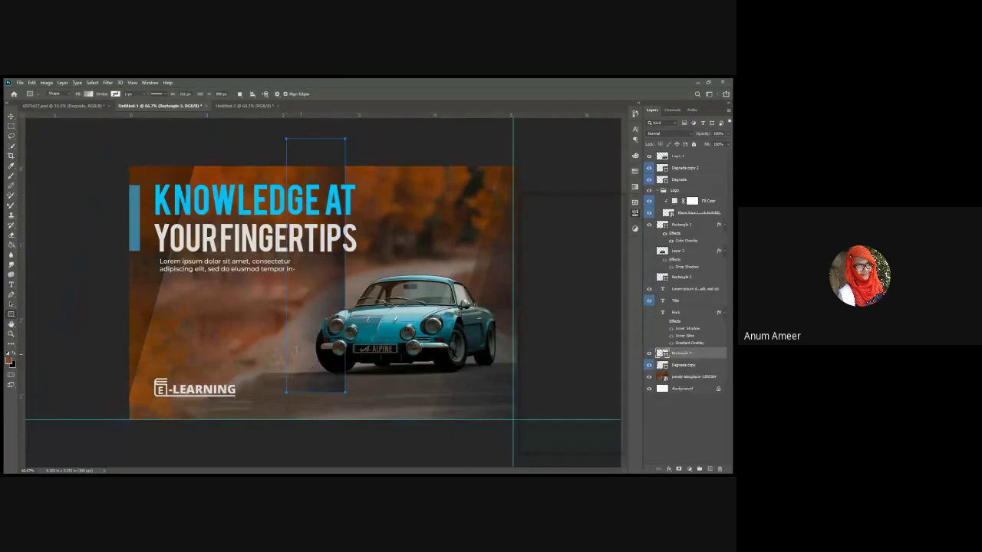
left_click(11, 116)
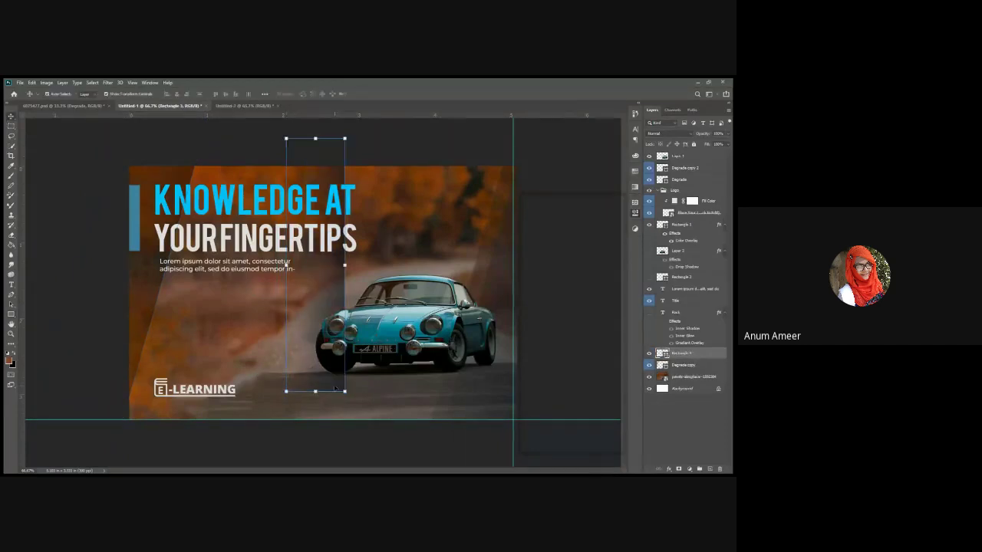
left_click_drag(326, 327, 346, 385)
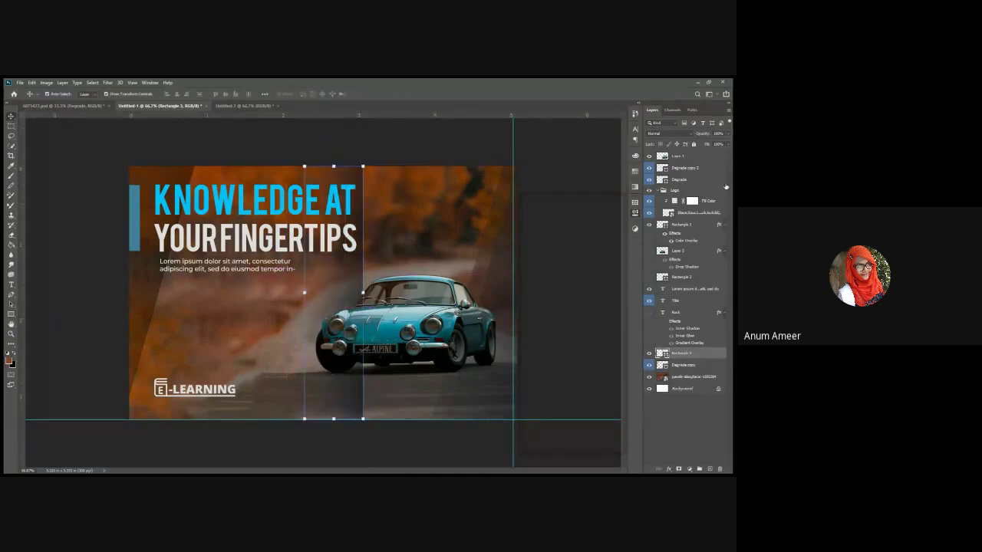
key("ctrl+z")
key("ctrl+z")
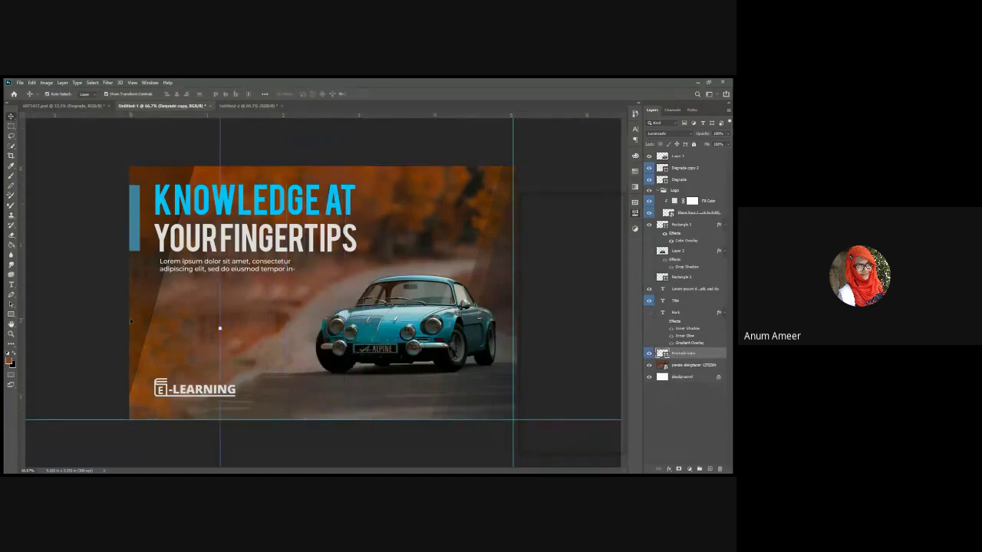
- Draw a tall gradient-filled rectangle over the middle of the image, just inside its top and bottom edges
left_click(10, 315)
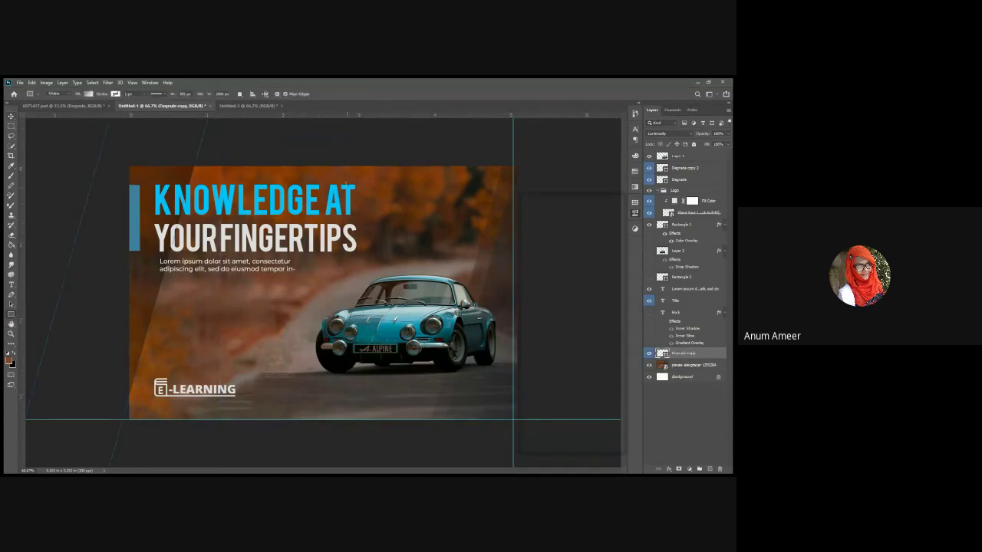
mouse_move(338, 173)
left_mouse_down()
mouse_move(333, 304)
mouse_move(281, 403)
left_mouse_up()
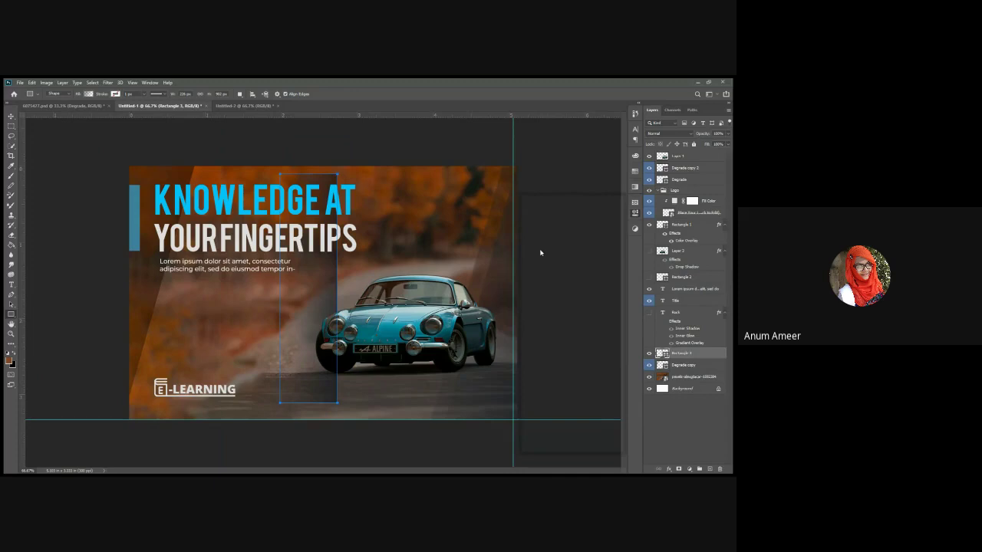
- Apply the black-to-brown gradient fill to the tall rectangle, lower its opacity, and move it slightly toward the car
left_click(551, 291)
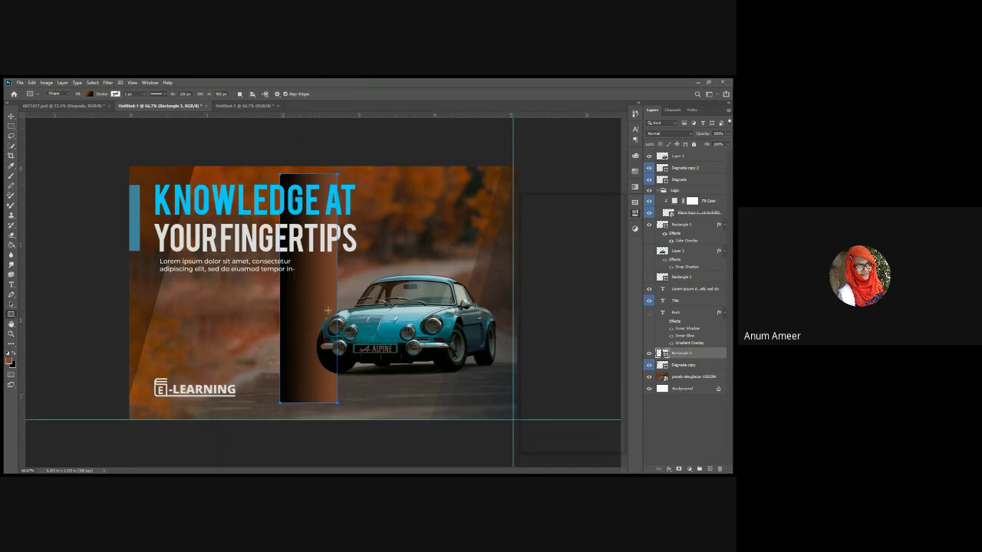
key("v")
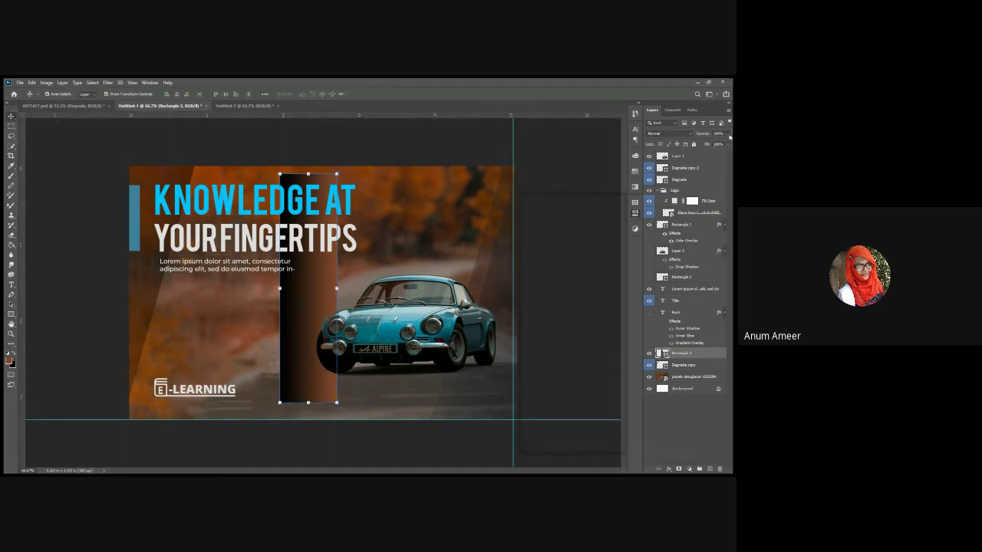
left_click_drag(722, 147, 708, 146)
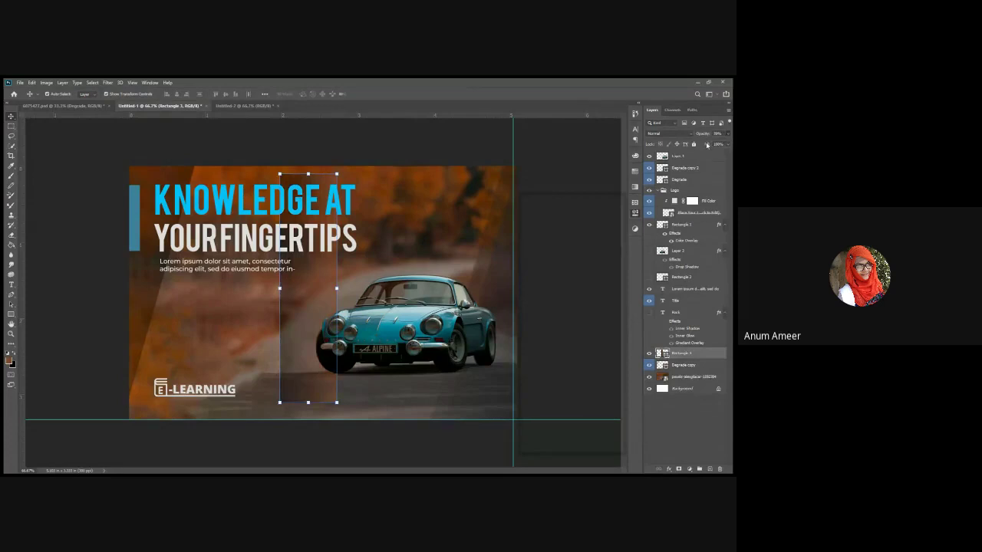
left_click_drag(297, 296, 337, 316)
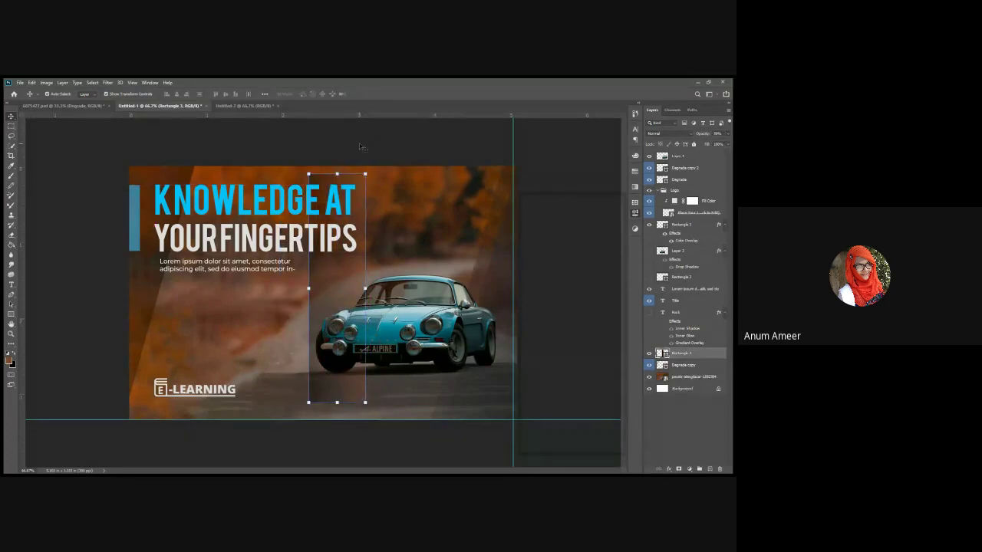
- Rotate and enlarge the translucent rectangle into a slanted band that crosses the full image height between the headline and the car
key("ctrl+t")
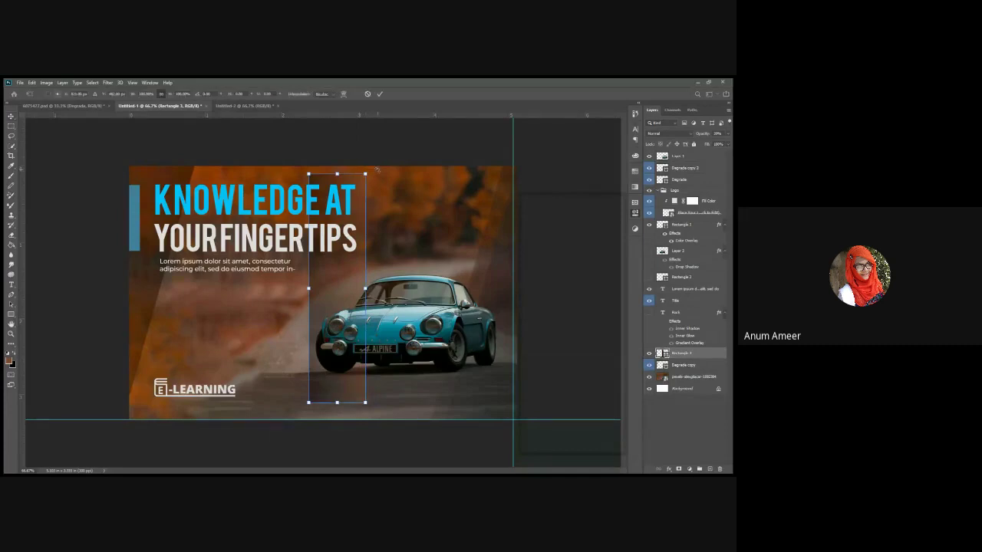
left_click_drag(377, 170, 465, 93)
left_click_drag(294, 395, 253, 482)
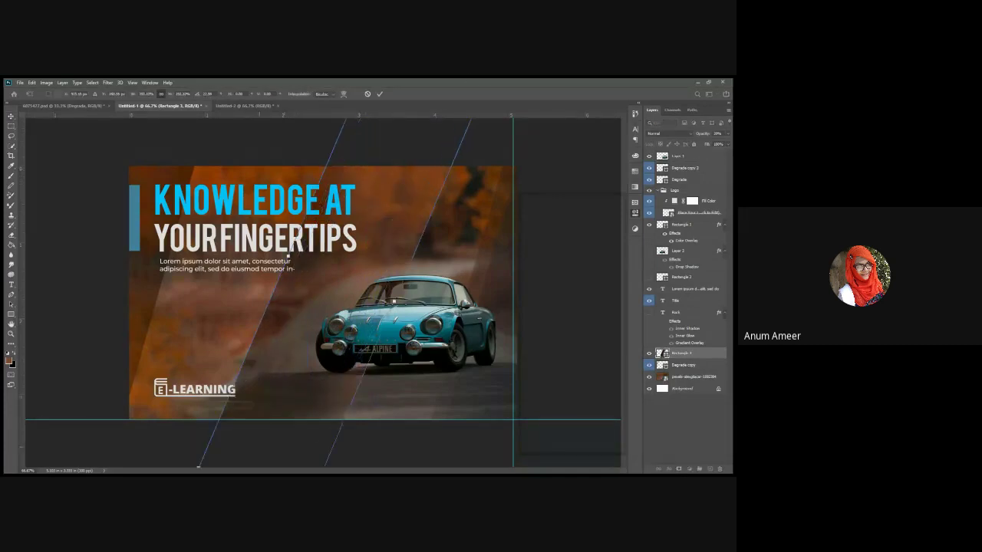
left_click_drag(288, 257, 92, 391)
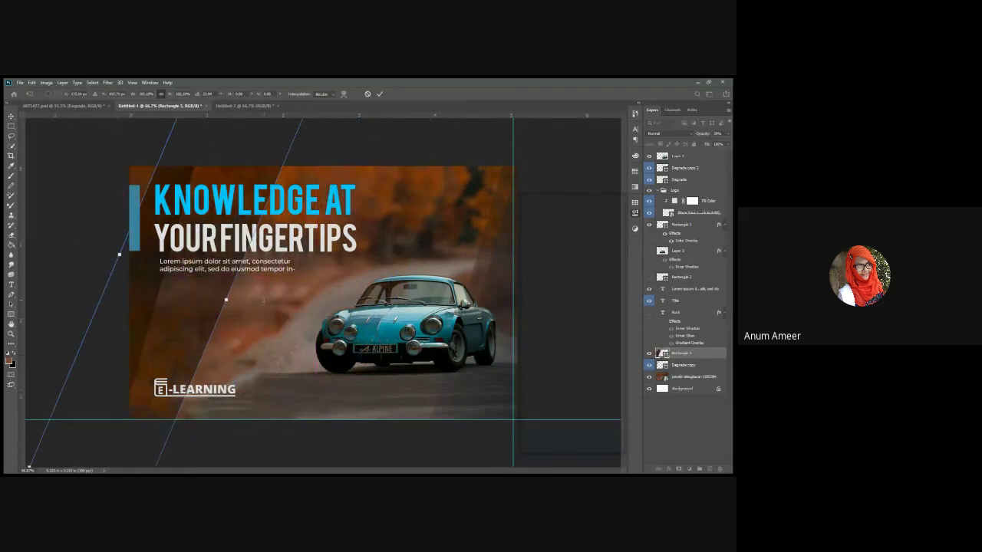
left_click_drag(263, 300, 308, 382)
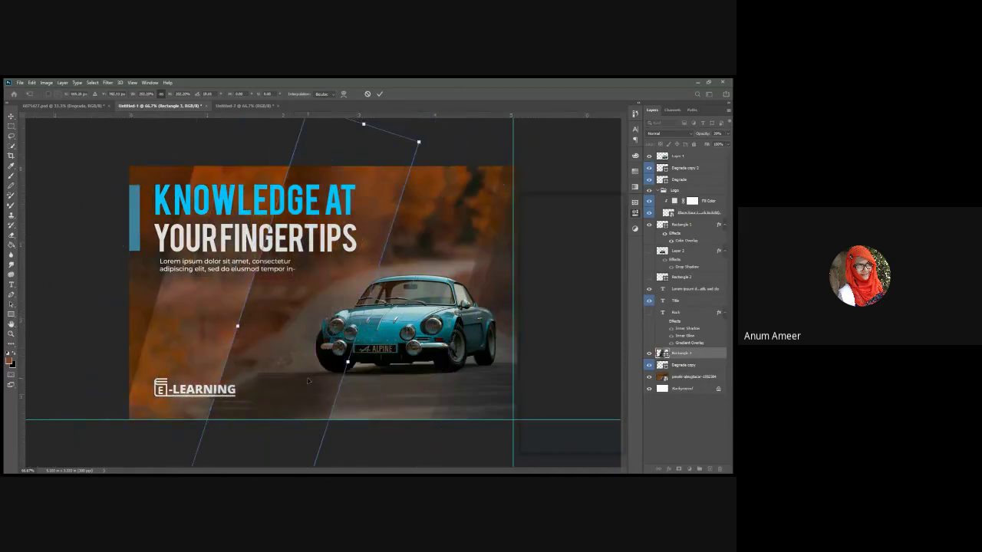
left_click(379, 94)
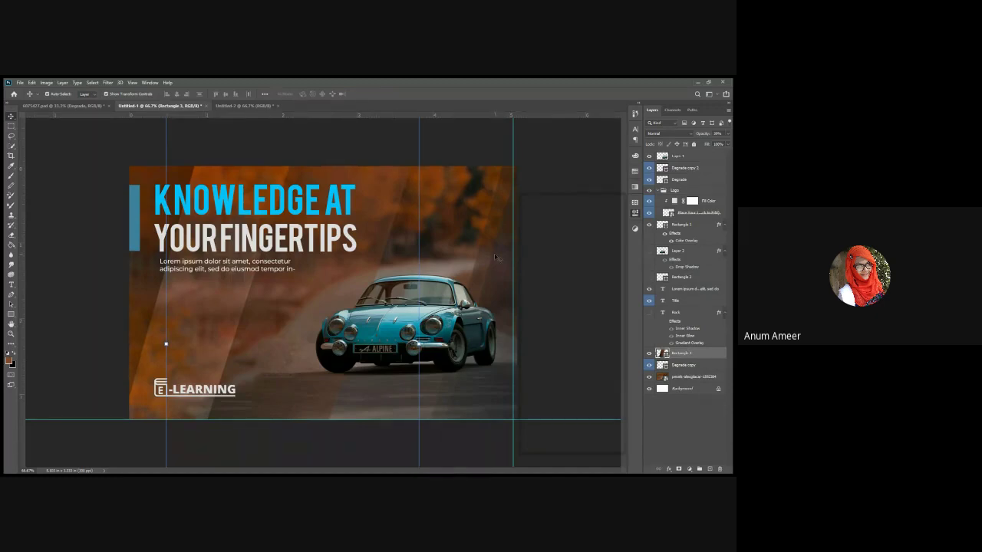
- Draw a gradient-filled ellipse behind the car's front and move it into the space between the logo and the car
left_click(11, 317)
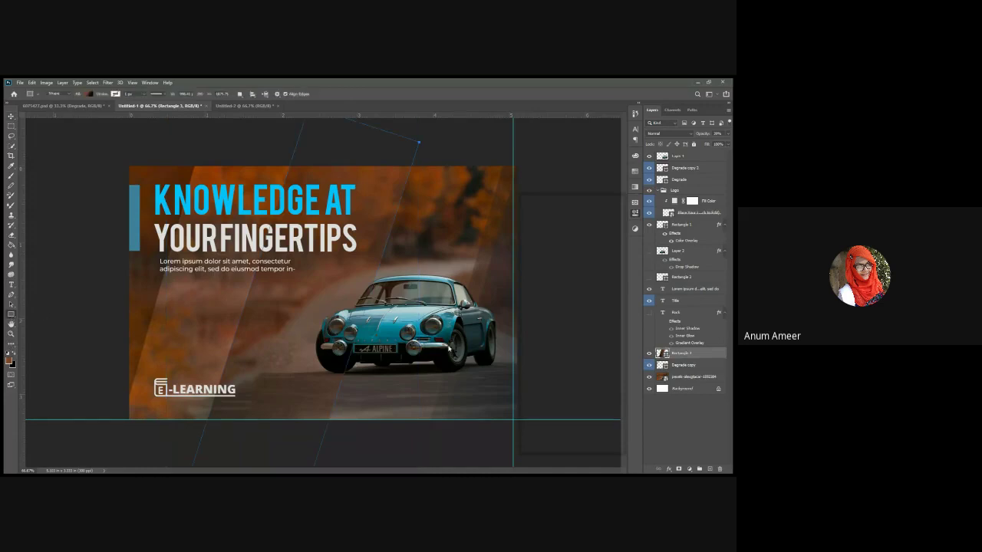
left_click_drag(333, 282, 408, 376)
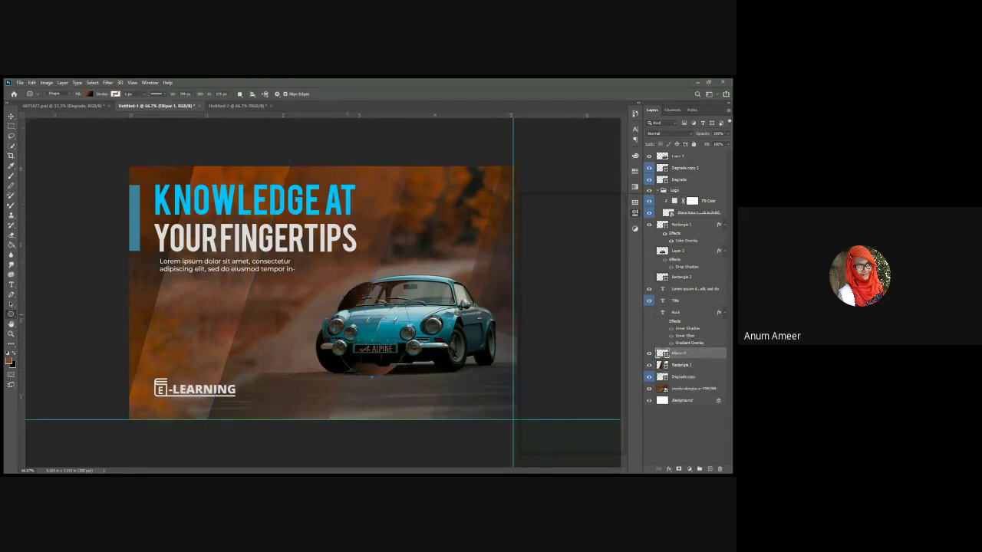
left_click(10, 117)
left_click_drag(353, 298, 266, 300)
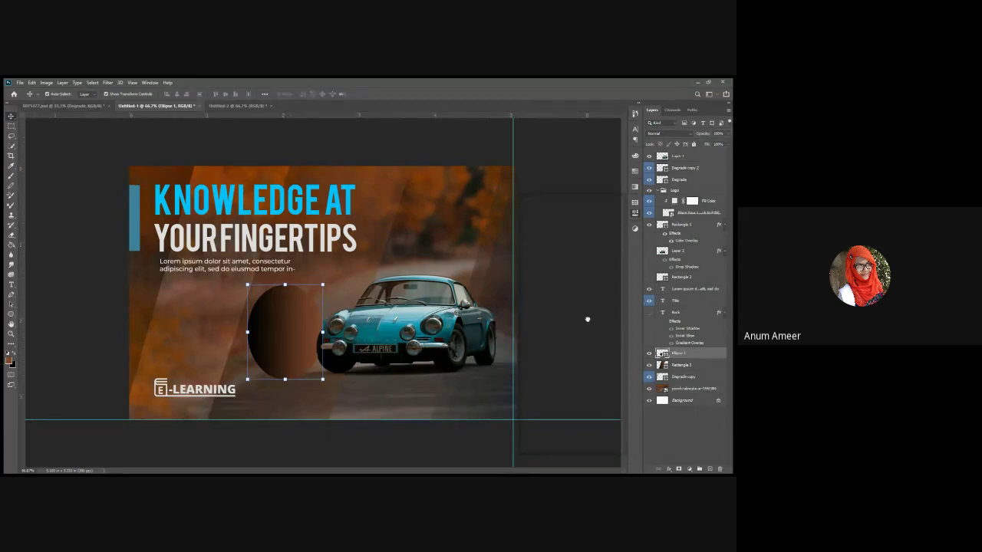
- Fill the ellipse with a pastel blue-to-purple gradient, keep its blend mode at Normal after trying another, and lower its opacity
left_click_drag(587, 326, 281, 352)
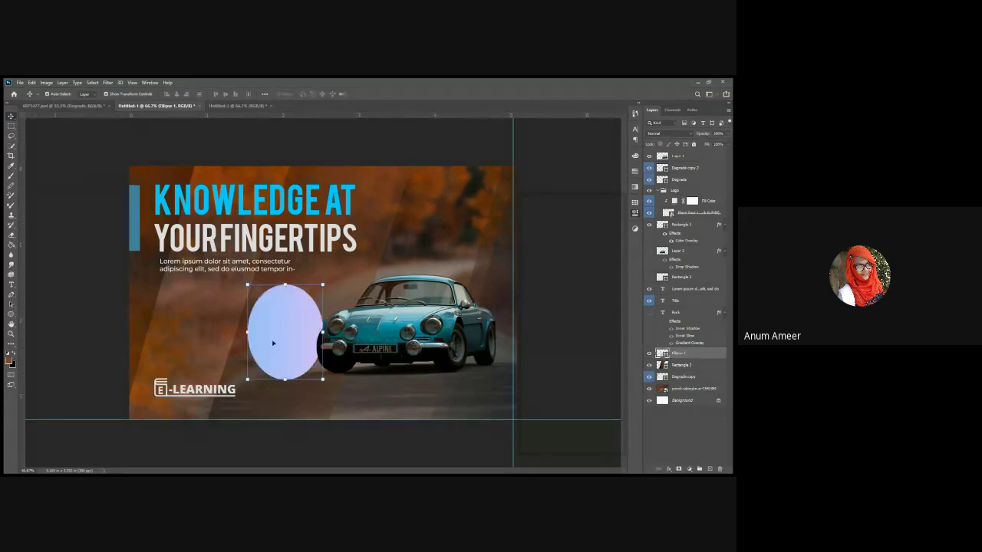
left_click(691, 135)
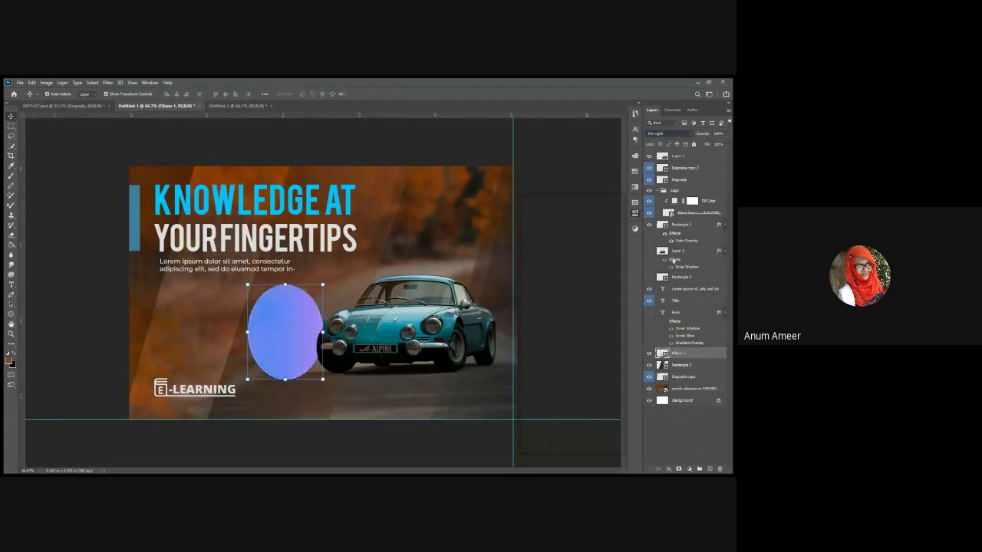
left_click(726, 141)
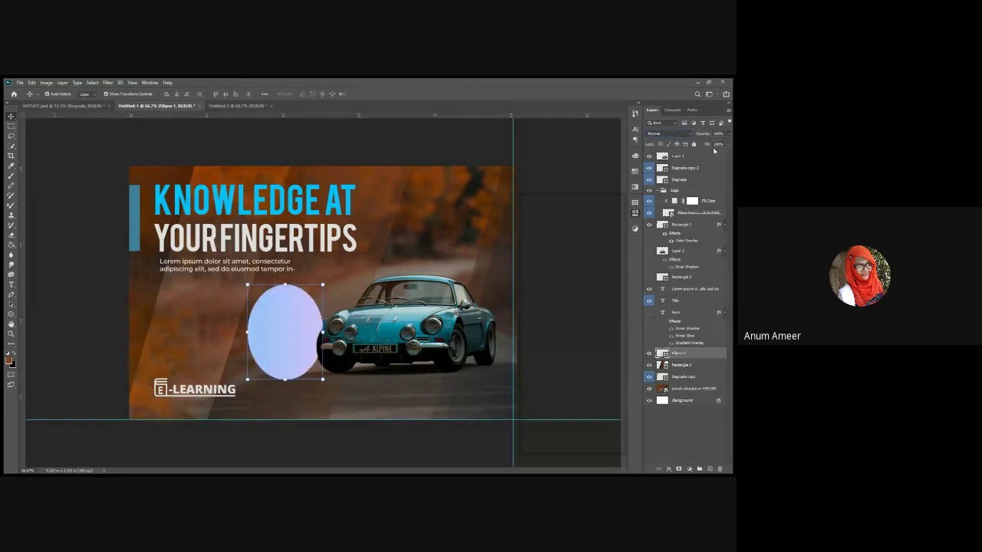
mouse_move(723, 143)
left_mouse_down()
mouse_move(696, 143)
mouse_move(712, 144)
left_mouse_up()
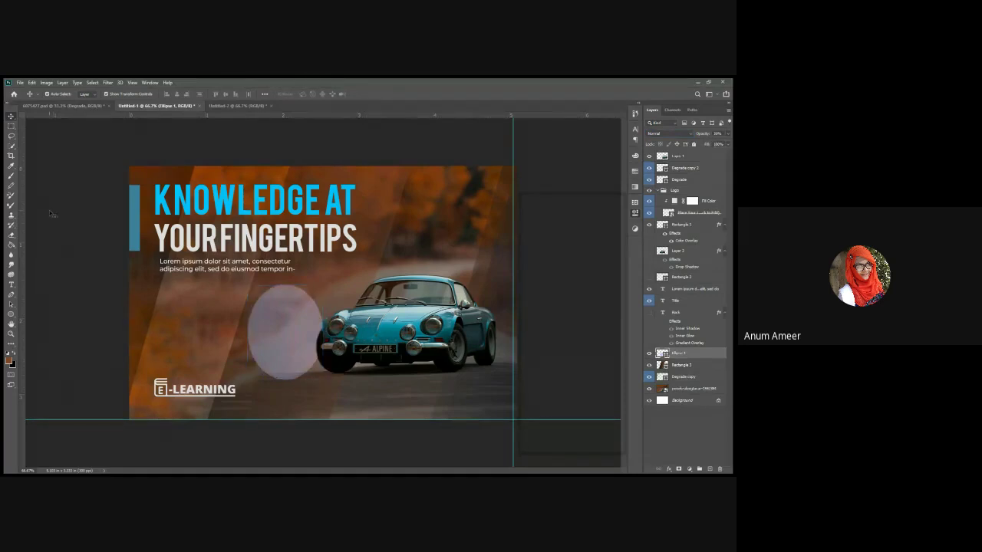
- Hide the translucent ellipse and draw a larger pastel gradient circle partly behind the car's front
left_click(649, 353)
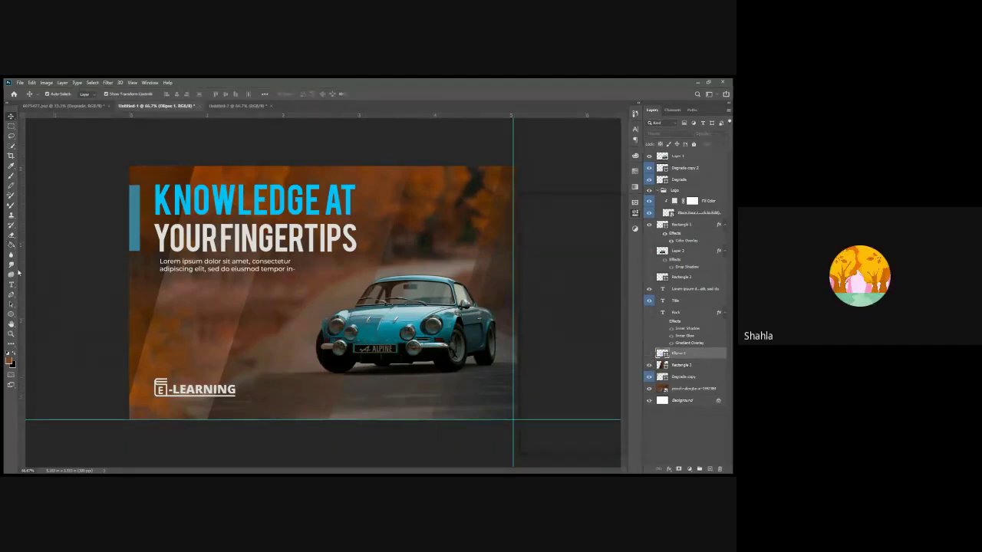
left_click(11, 314)
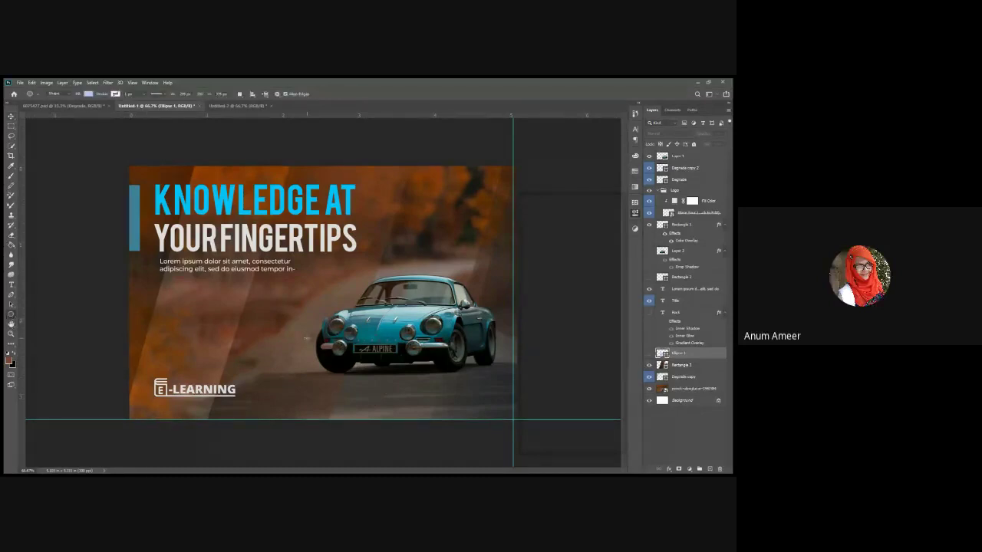
left_click_drag(253, 281, 359, 392)
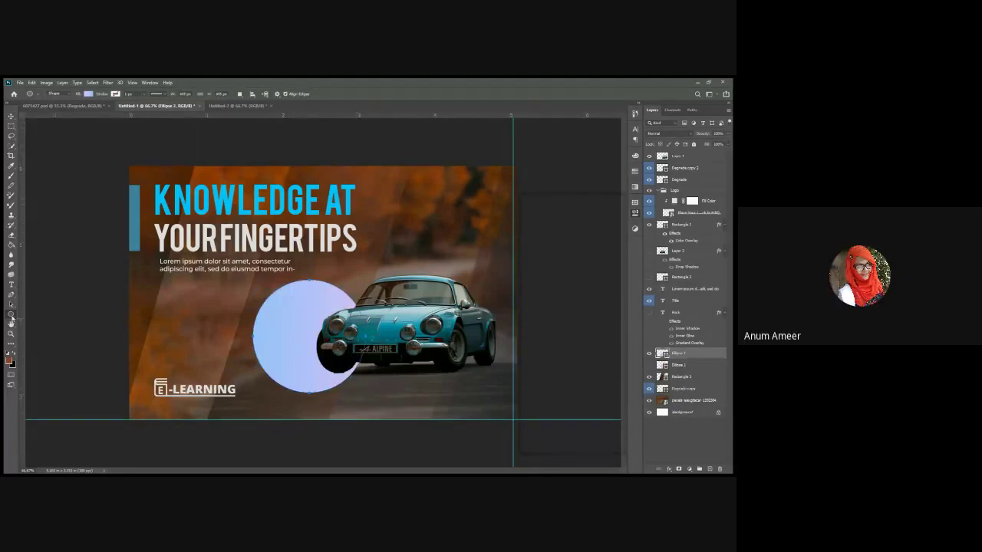
- Draw a tall rounded rectangle with the pastel gradient over the circle and move it closer to the car
right_click(11, 317)
left_click(29, 325)
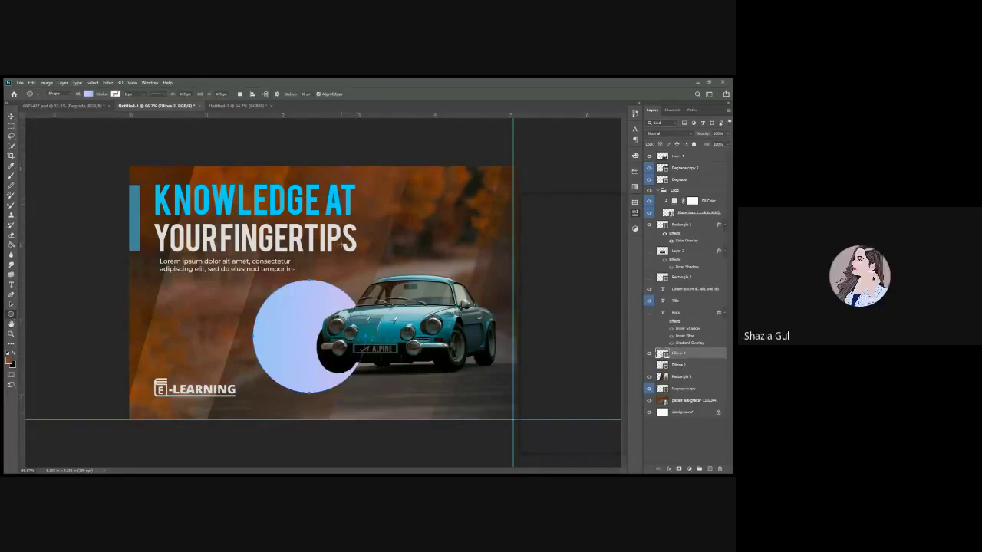
left_click_drag(338, 244, 284, 401)
left_click(11, 116)
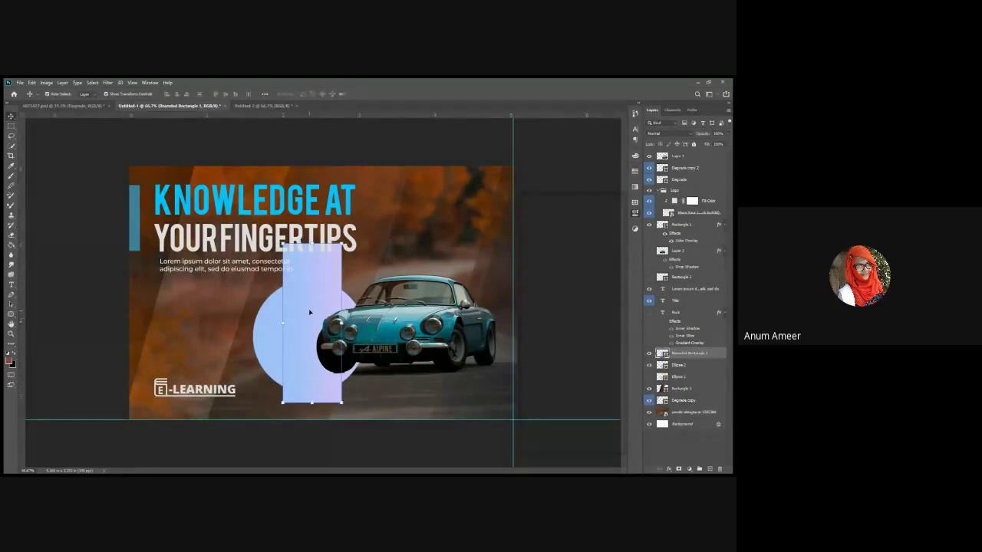
left_click_drag(309, 312, 336, 318)
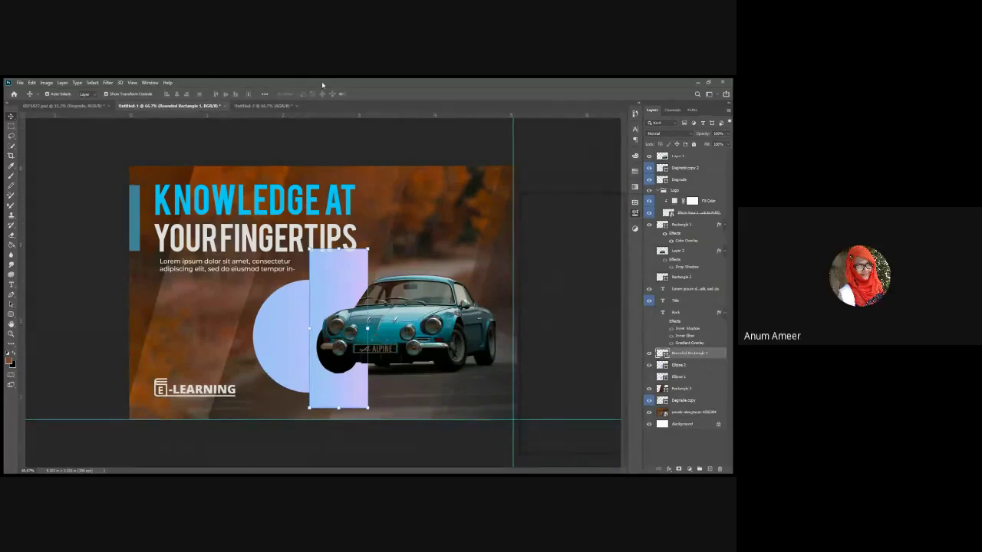
- Move the Lorem ipsum paragraph down to leave a wider gap beneath the headline
left_click_drag(329, 124, 339, 185)
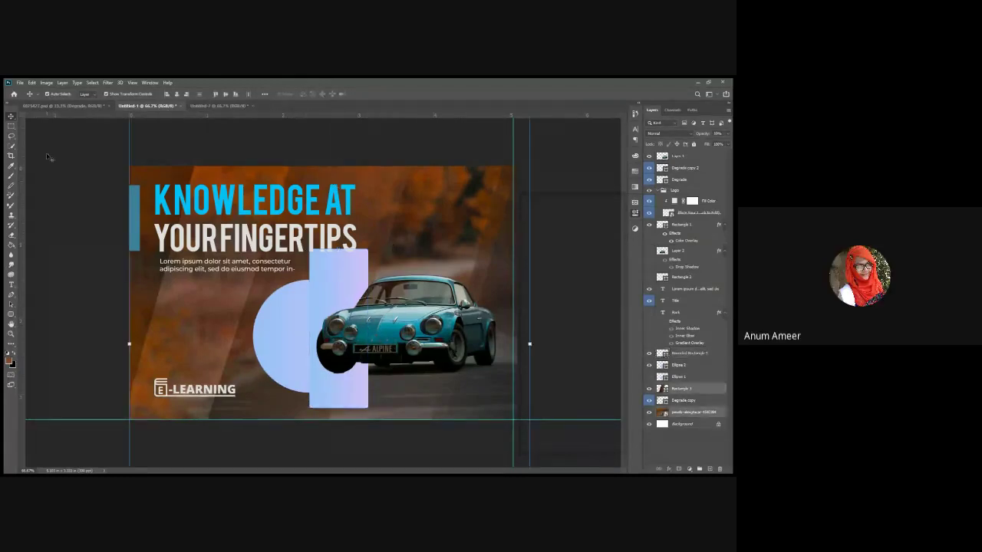
left_click(231, 264)
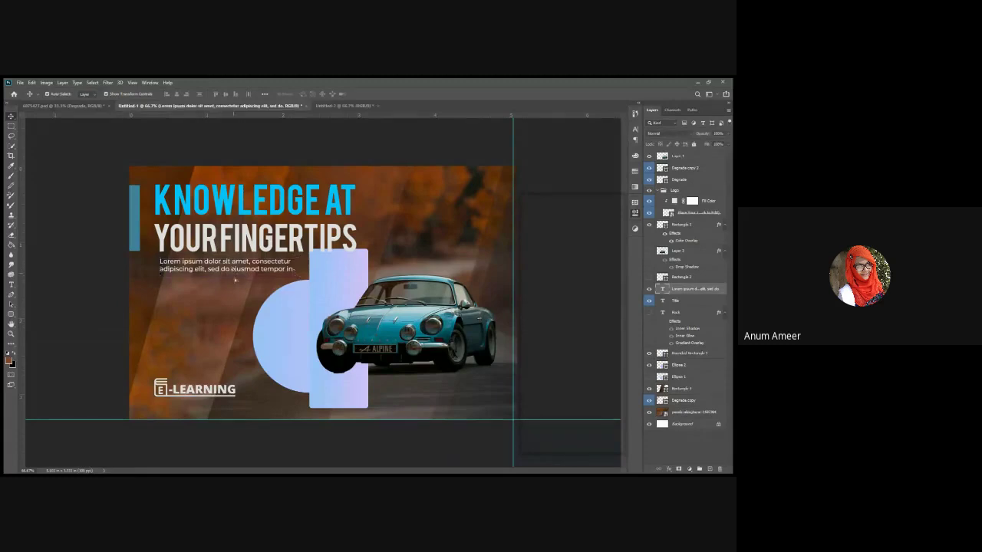
mouse_move(231, 264)
left_mouse_down()
mouse_move(231, 287)
mouse_move(236, 276)
left_mouse_up()
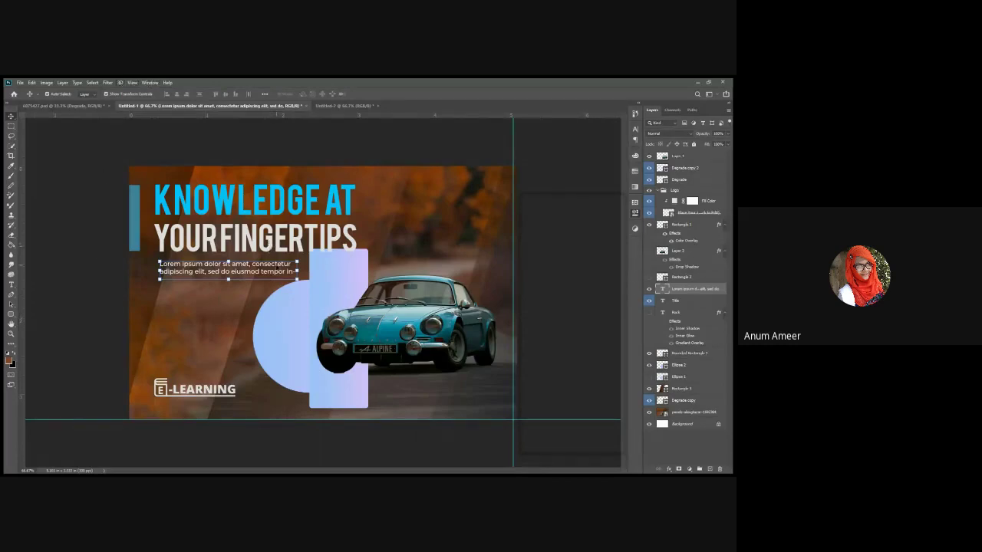
mouse_move(278, 275)
left_mouse_down()
mouse_move(284, 326)
mouse_move(282, 292)
left_mouse_up()
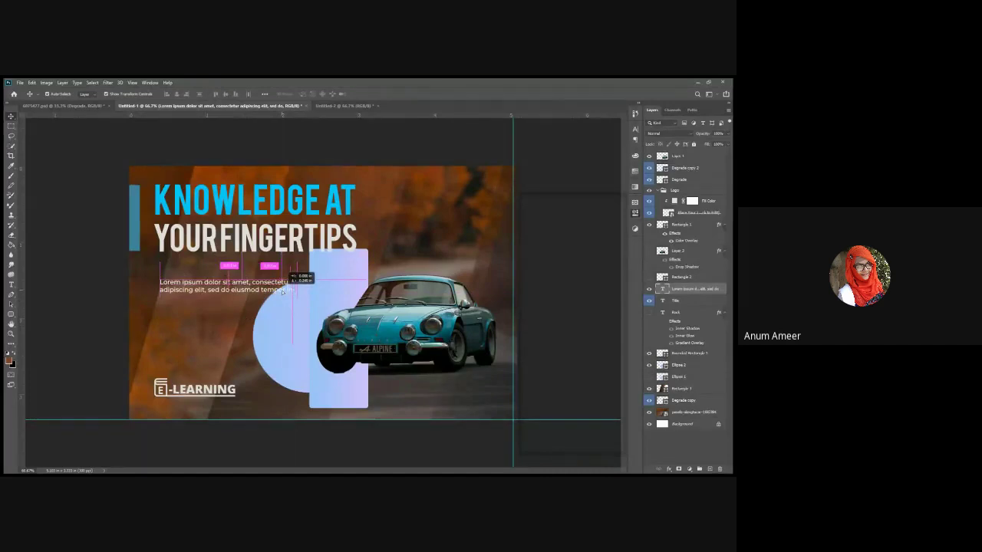
left_click_drag(283, 291, 283, 291)
- Try shifting the headline up close to the image's upper edge and placing the paragraph directly beneath the logo
mouse_move(281, 249)
left_mouse_down()
mouse_move(281, 262)
mouse_move(282, 237)
mouse_move(275, 253)
left_mouse_up()
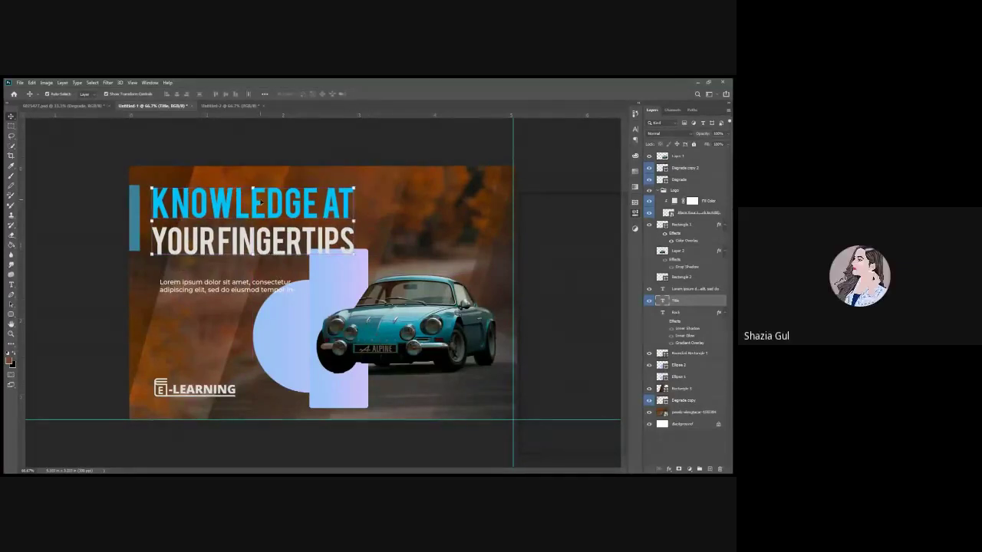
left_click_drag(260, 214, 264, 185)
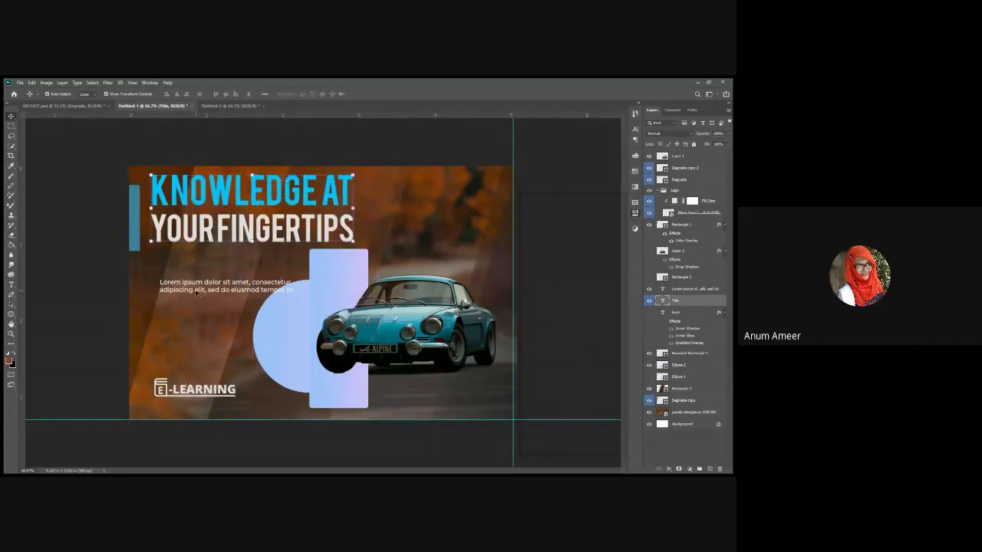
left_click_drag(198, 293, 183, 411)
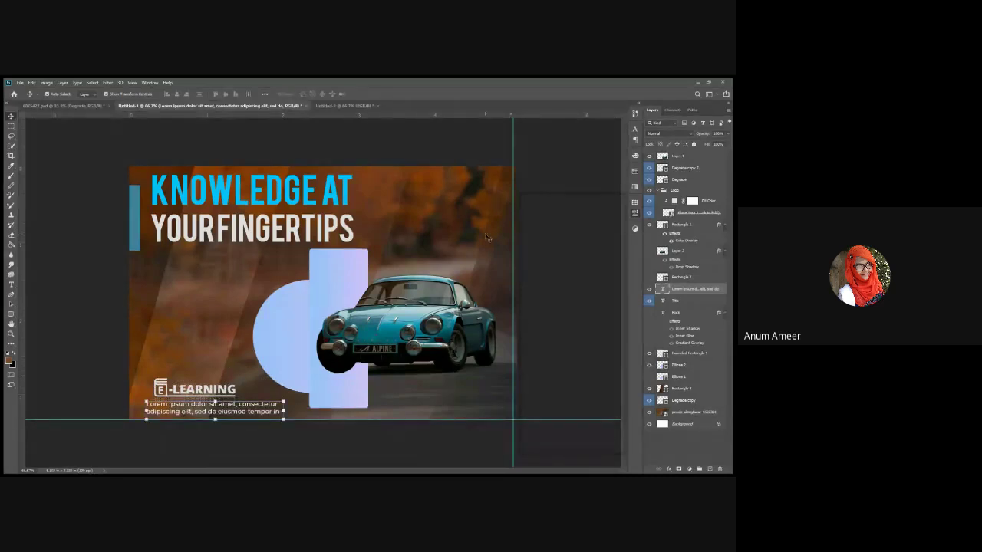
- Collapse the floating Properties group to icons and move it away from the image
left_click_drag(618, 207, 610, 203)
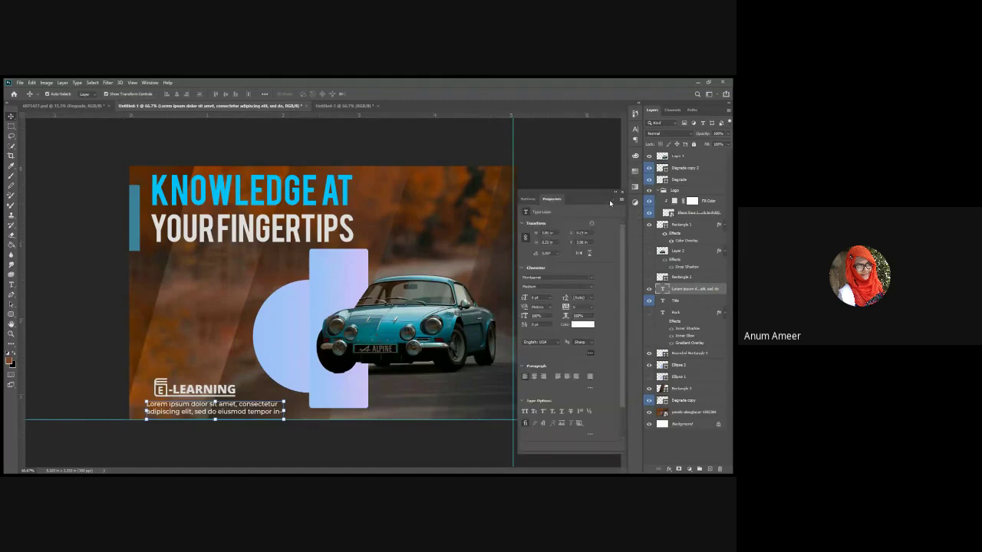
left_click(614, 192)
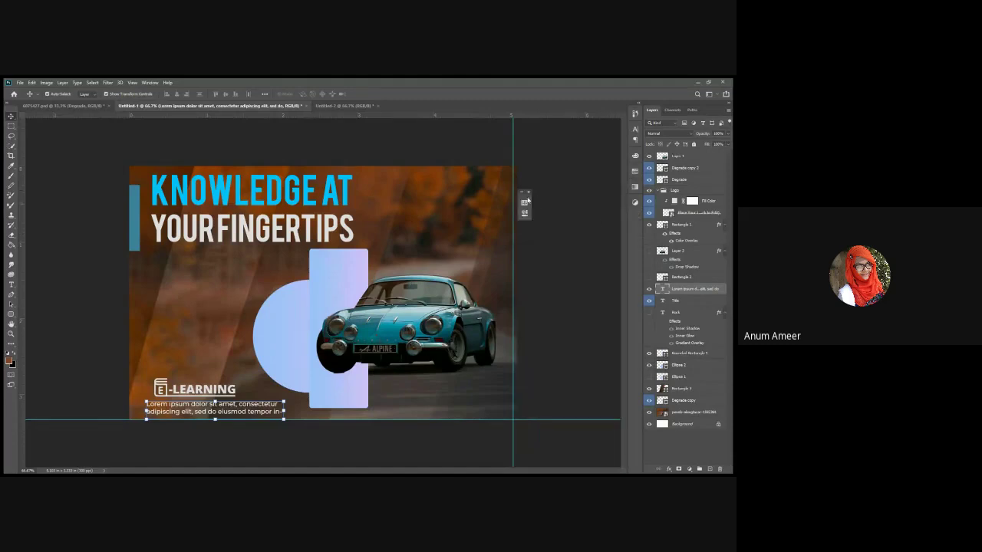
left_click_drag(528, 200, 588, 213)
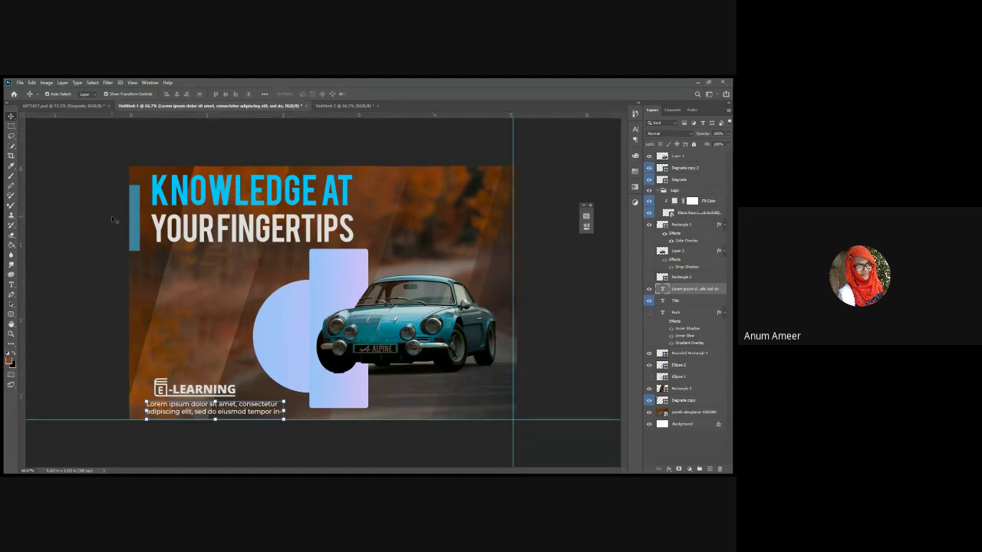
- Undo the paragraph's move beneath the logo and the headline's upward shift
key("ctrl+z")
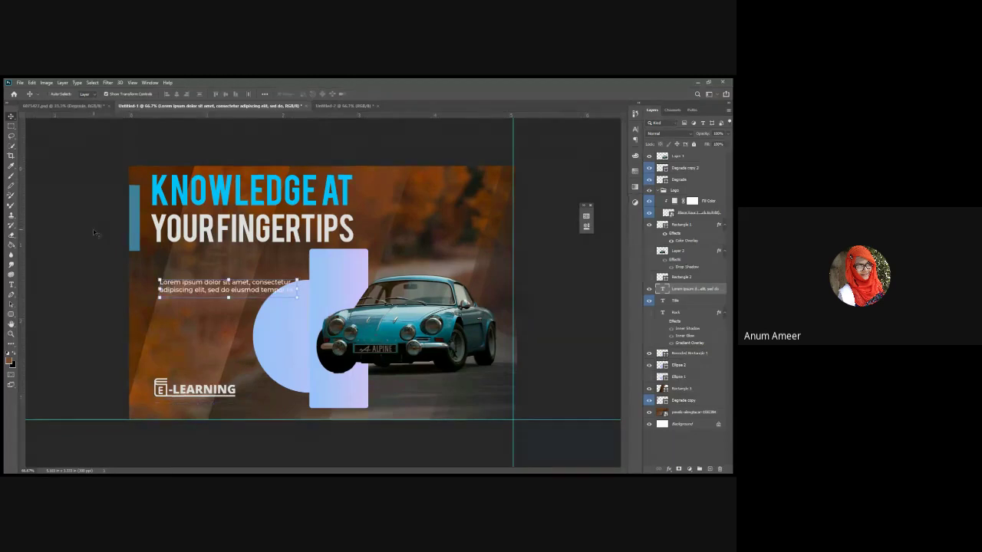
key("ctrl+z")
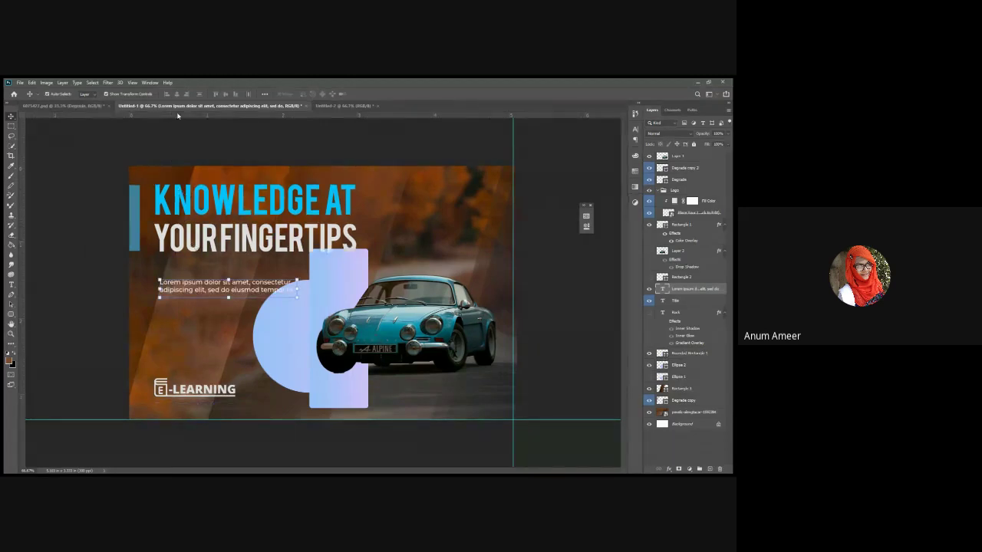
- Add a horizontal guide near the image's upper edge and reposition it along the image's lower edge
left_click_drag(177, 115, 175, 176)
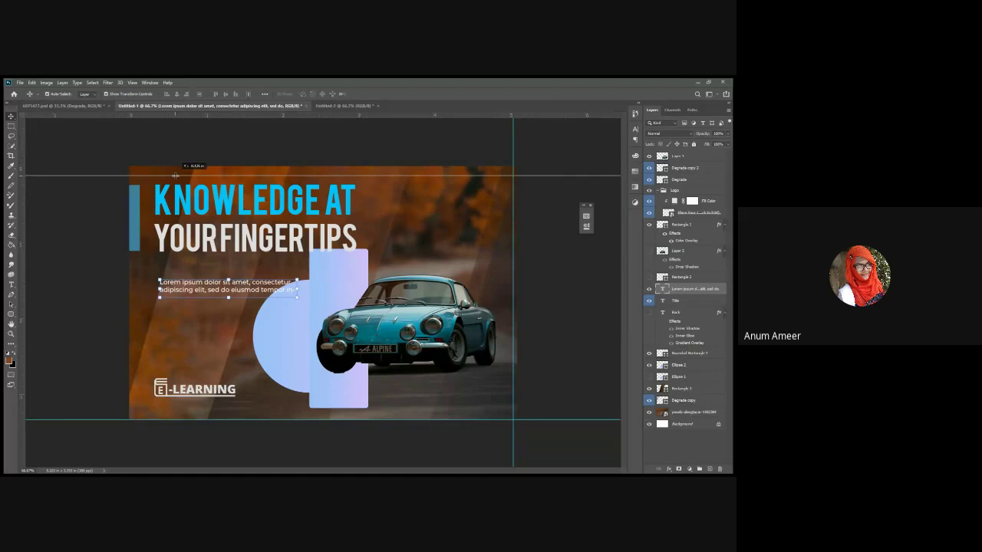
left_click_drag(175, 176, 178, 419)
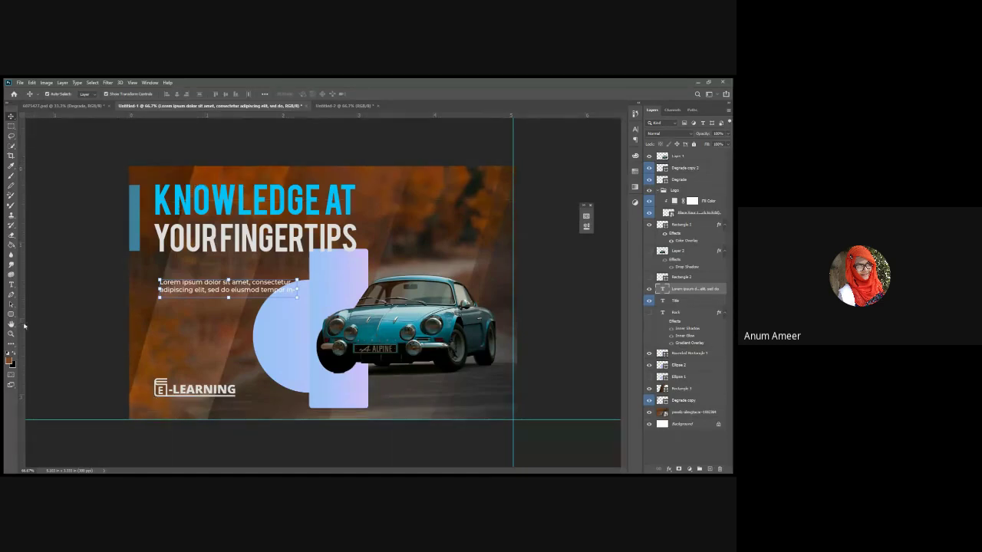
left_click_drag(22, 326, 54, 405)
- Move the E-Learning logo group to the image's lower-right corner, beneath the car and inside the guides
left_click(185, 393)
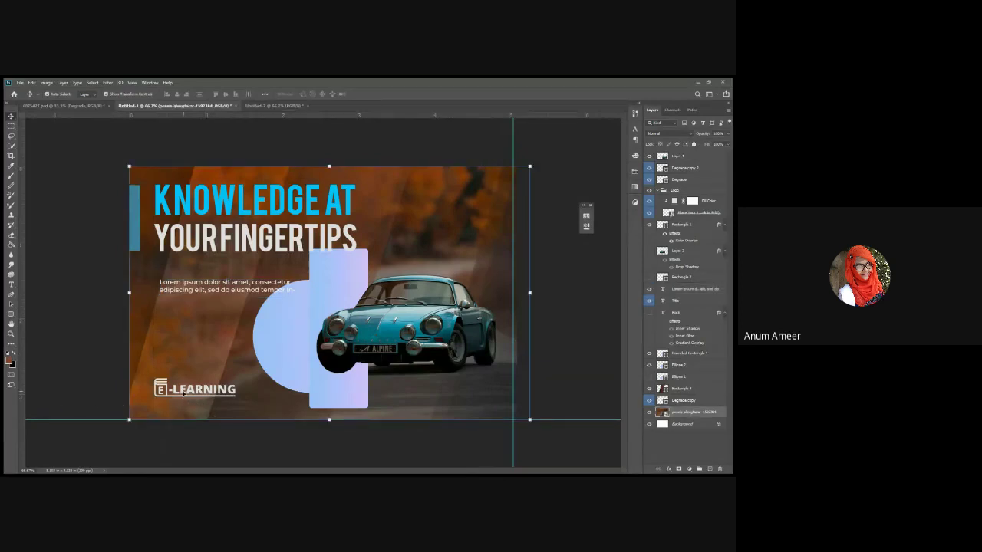
left_click(674, 202)
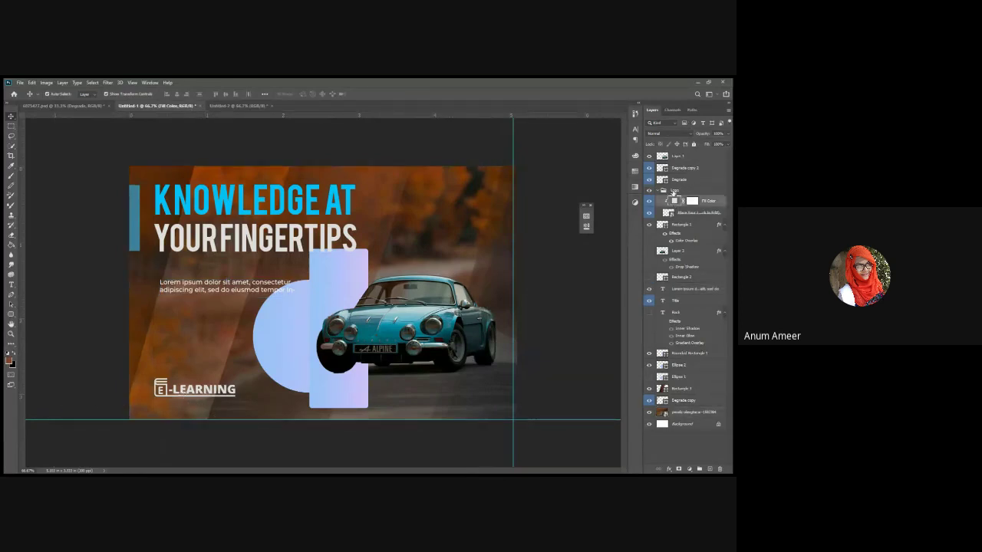
left_click(675, 189)
key("ctrl+t")
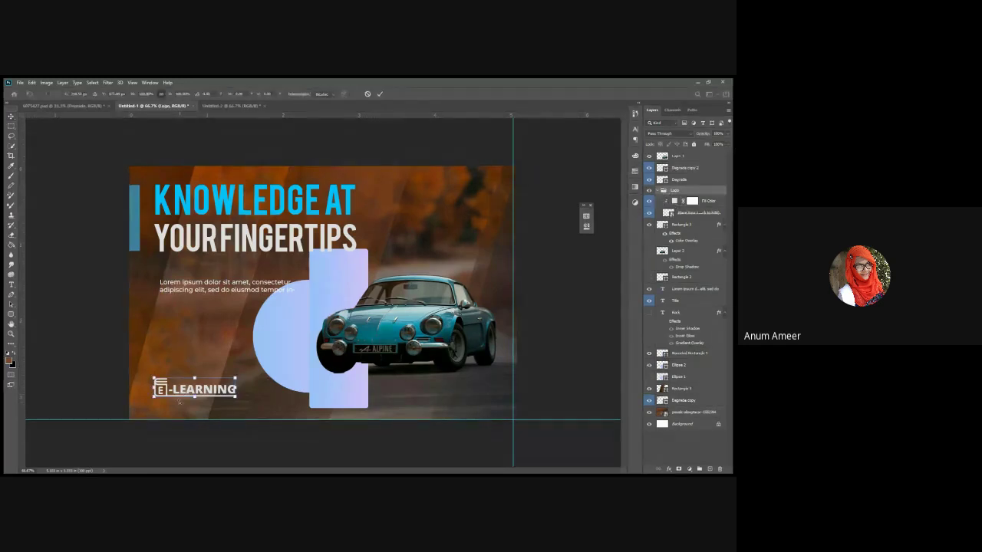
left_click_drag(204, 395, 466, 406)
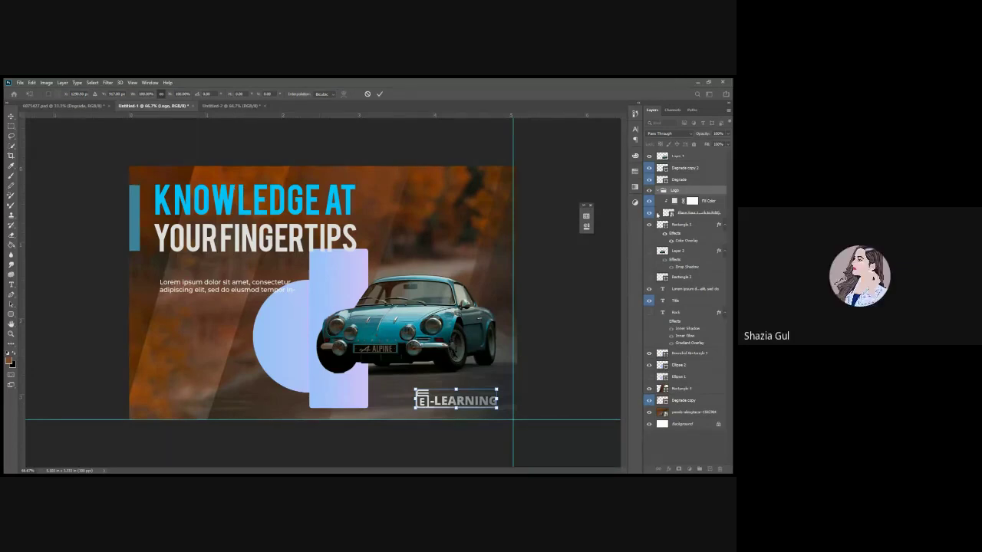
left_click(10, 116)
- Try Subtract Front Shape on the gradient ellipse and rounded rectangle behind the car
left_click(297, 343)
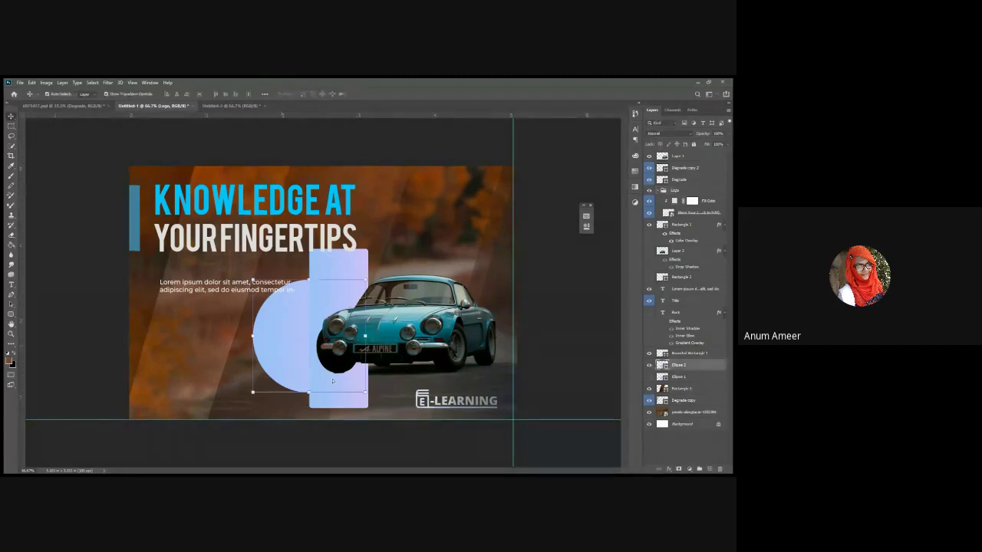
left_click(356, 405, "shift")
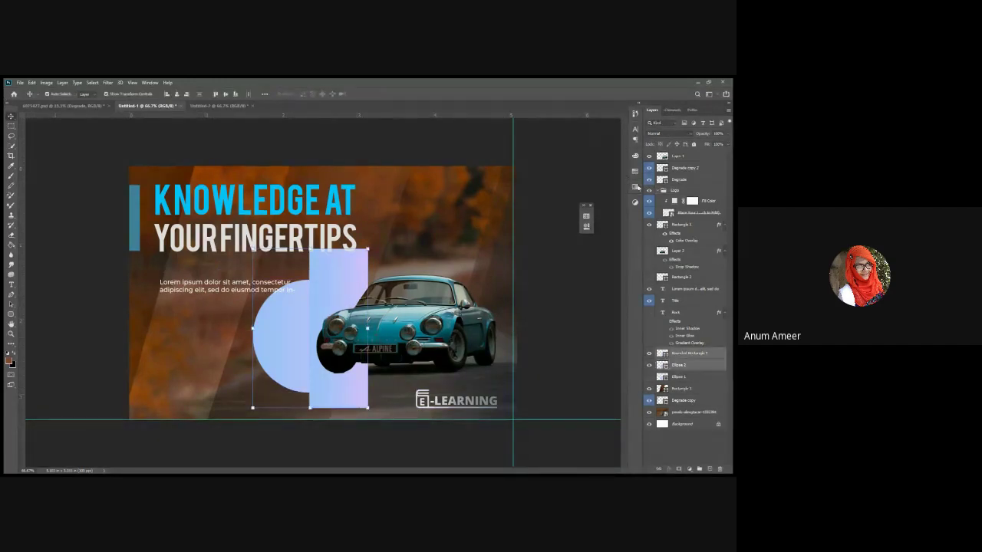
left_click(504, 304)
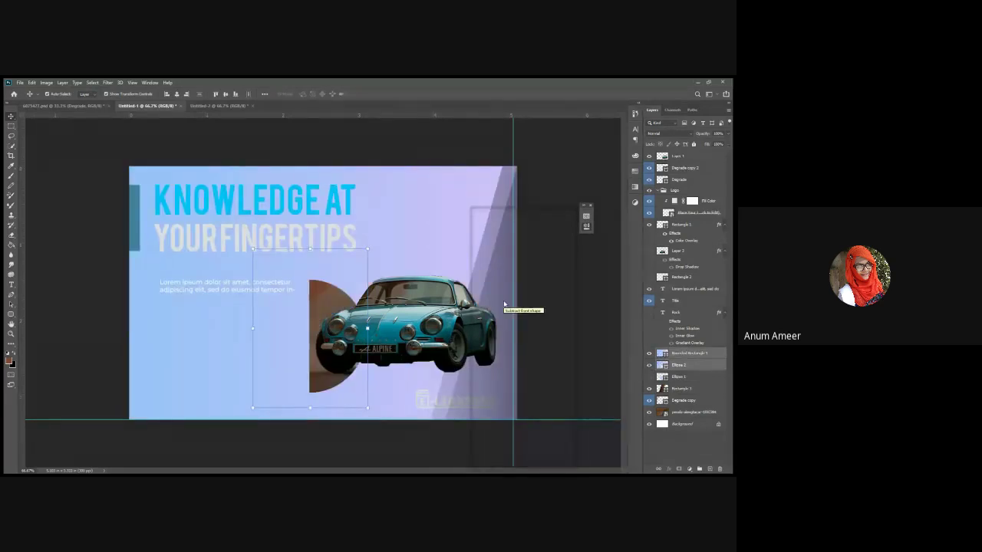
left_click(498, 305)
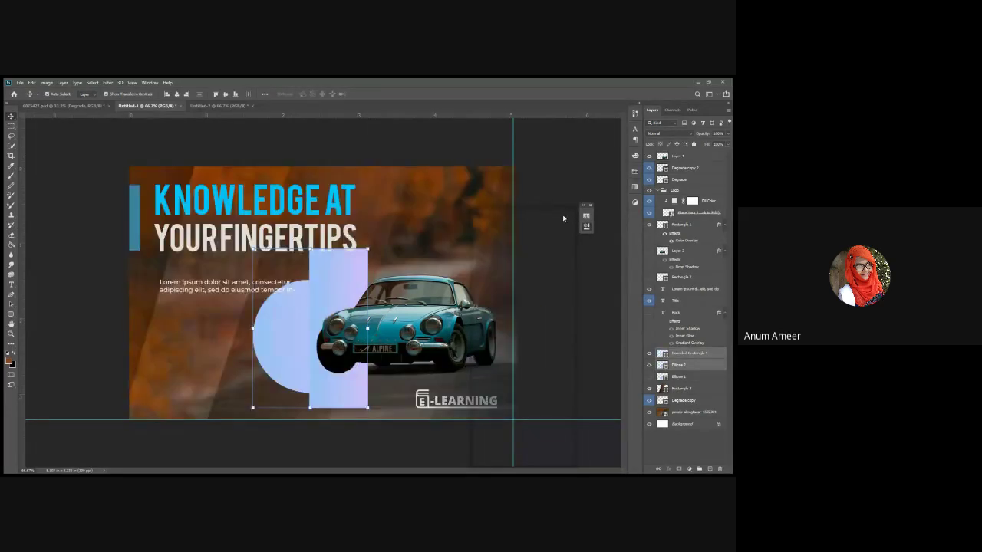
- With the shape properties shown, reselect the ellipse and rounded rectangle and try subtracting the front shape, then uniting them
left_click(586, 216)
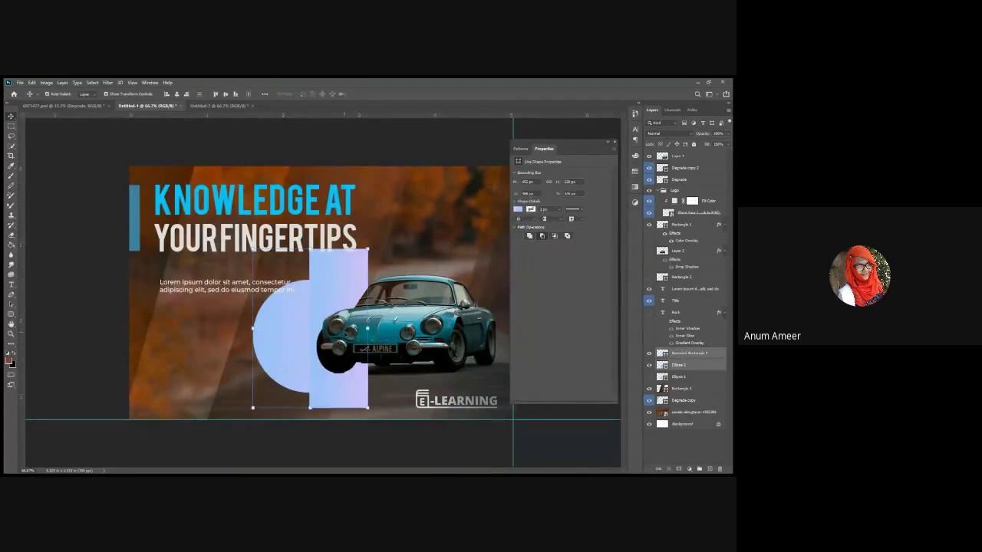
left_click(473, 460)
left_click(301, 359)
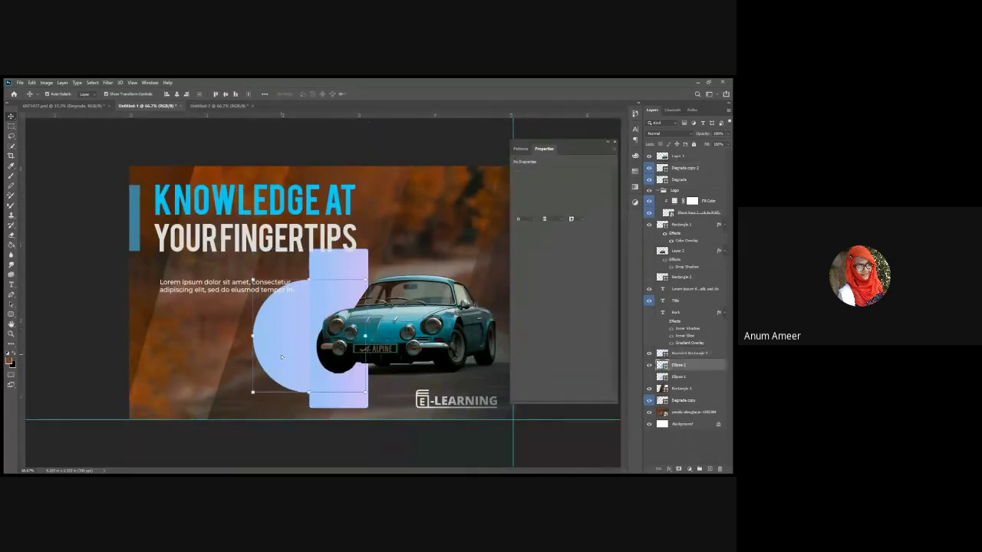
left_click(336, 264, "shift")
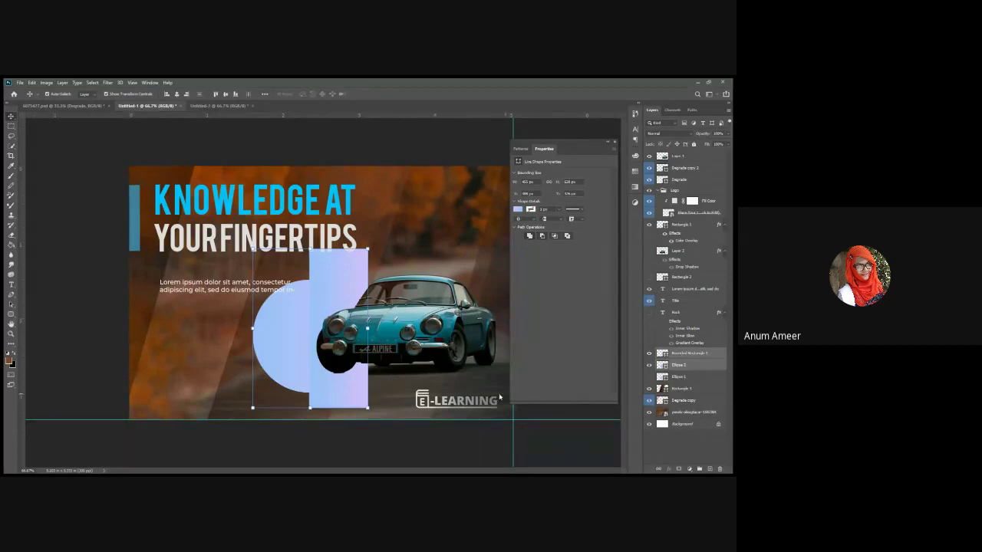
left_click(542, 236)
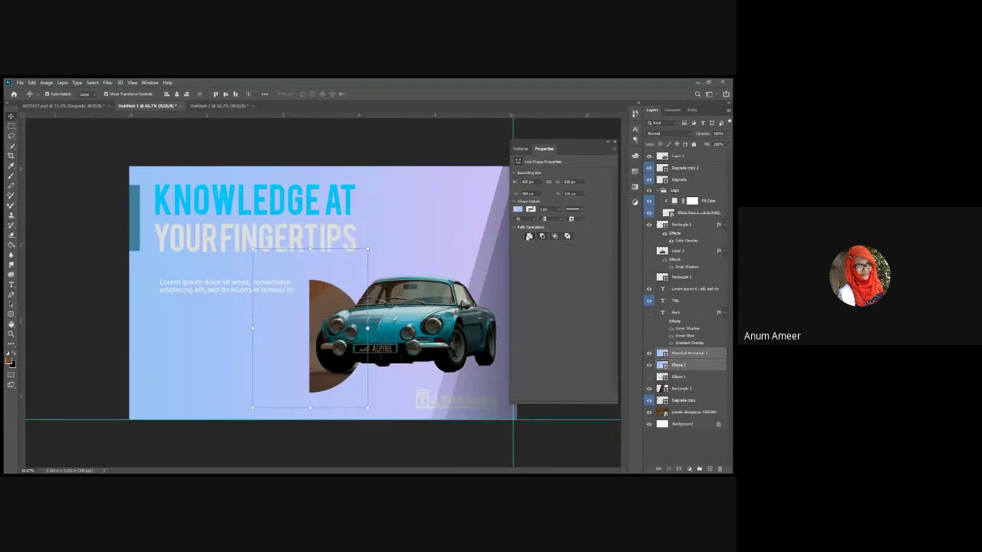
left_click(534, 237)
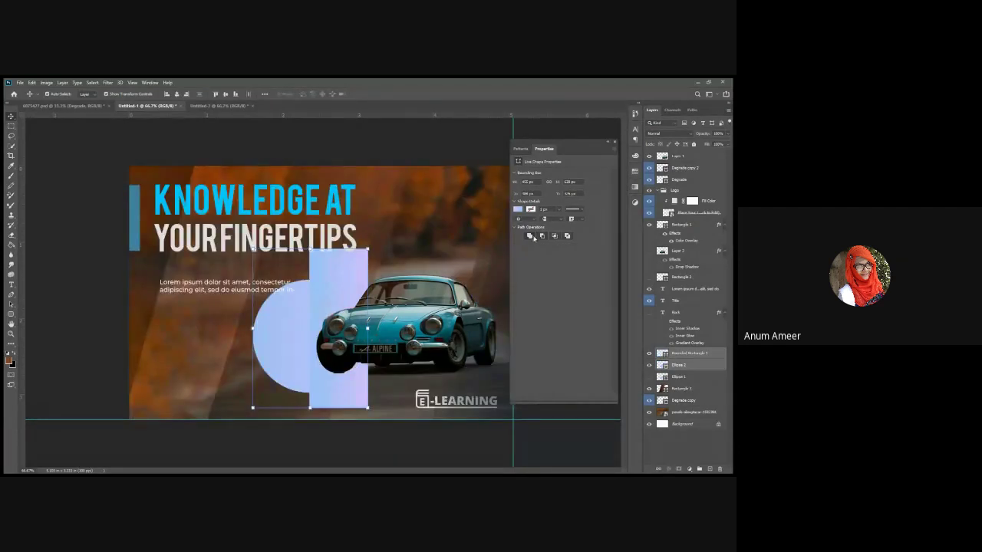
- Move both gradient shapes away from the car to below the headline, then shift the ellipse alone further down and left
left_click(321, 295)
left_click_drag(297, 323, 213, 308)
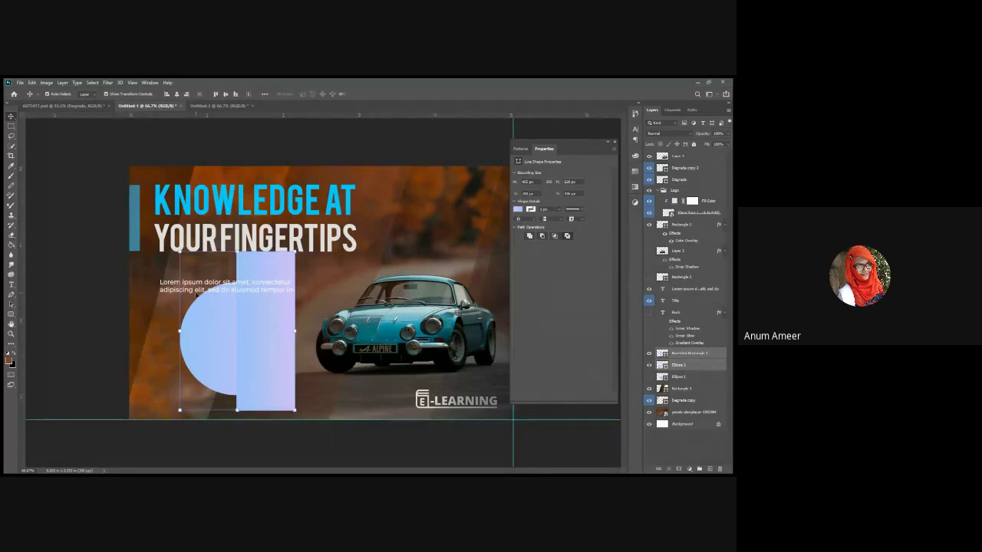
left_click(94, 294)
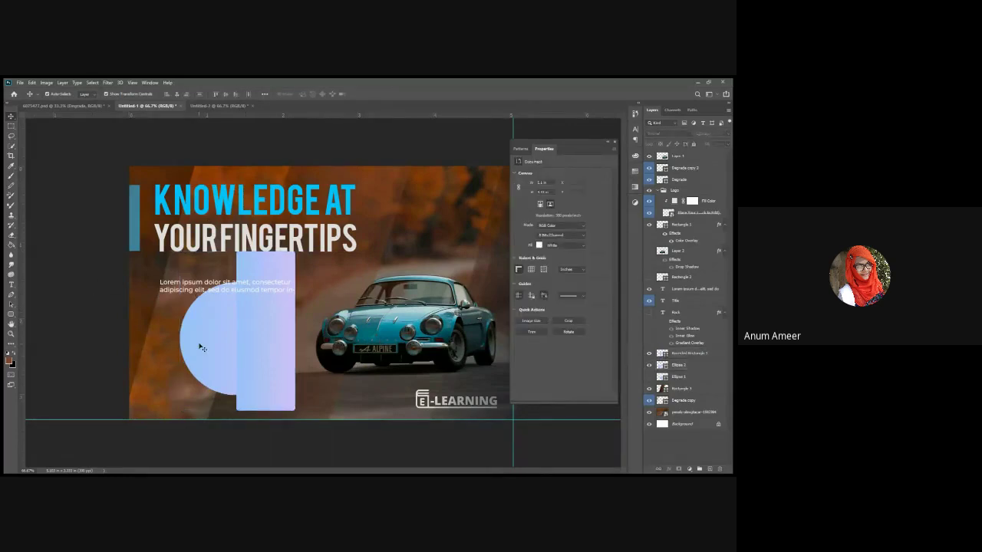
left_click_drag(200, 344, 180, 368)
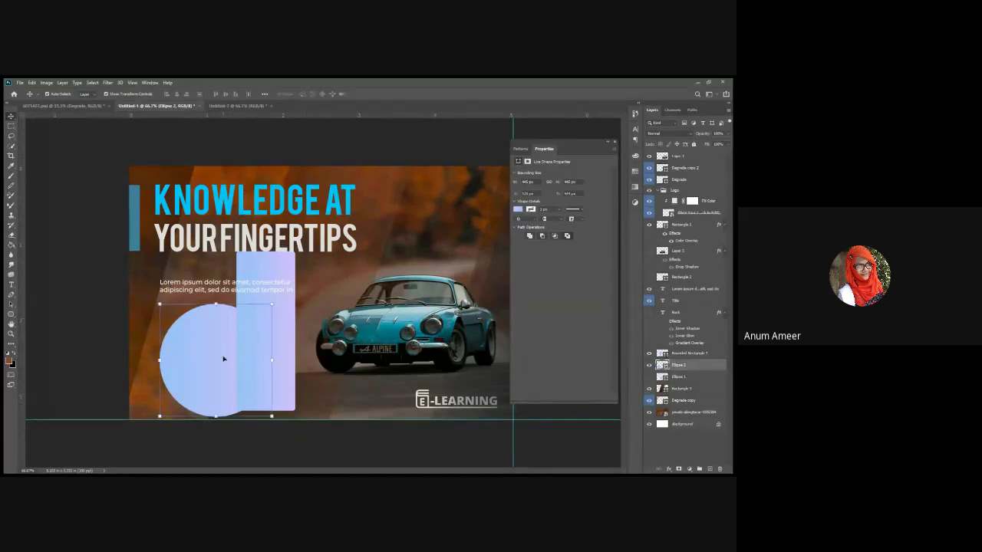
- Remove the visible gradient ellipse and rounded rectangle from the design and collapse the floating Properties group to icons
key("ctrl+e")
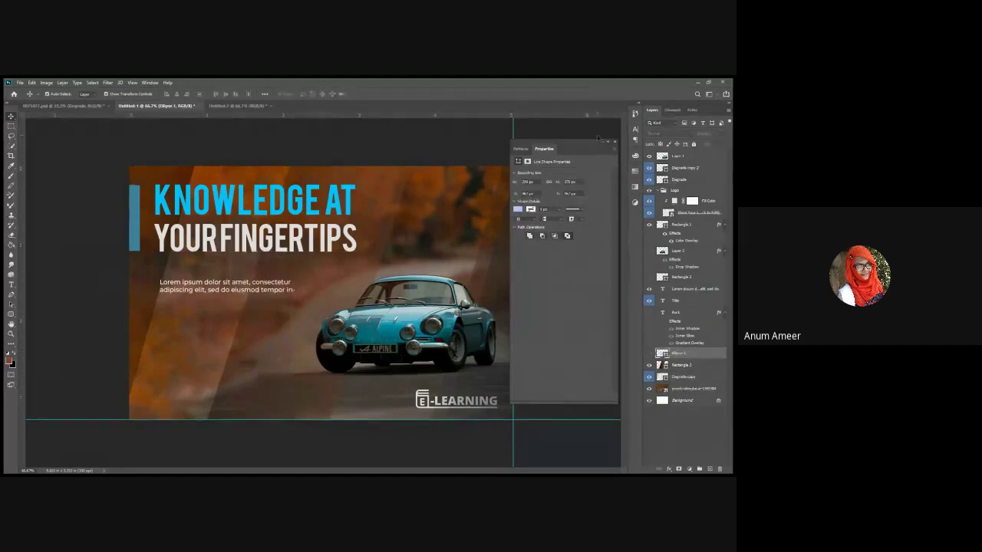
left_click(607, 142)
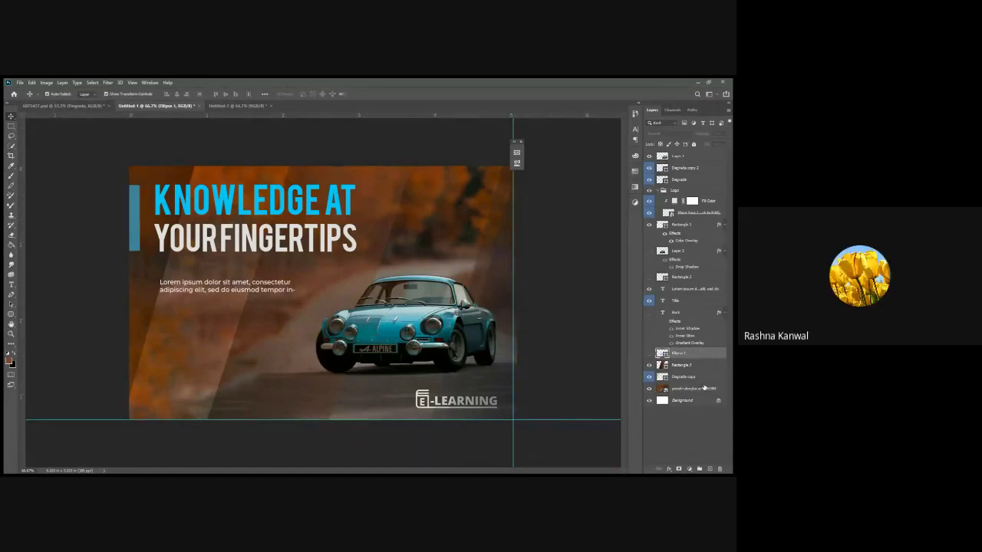
- Select the autumn background photo layer and switch to the Smudge tool
left_click(705, 388)
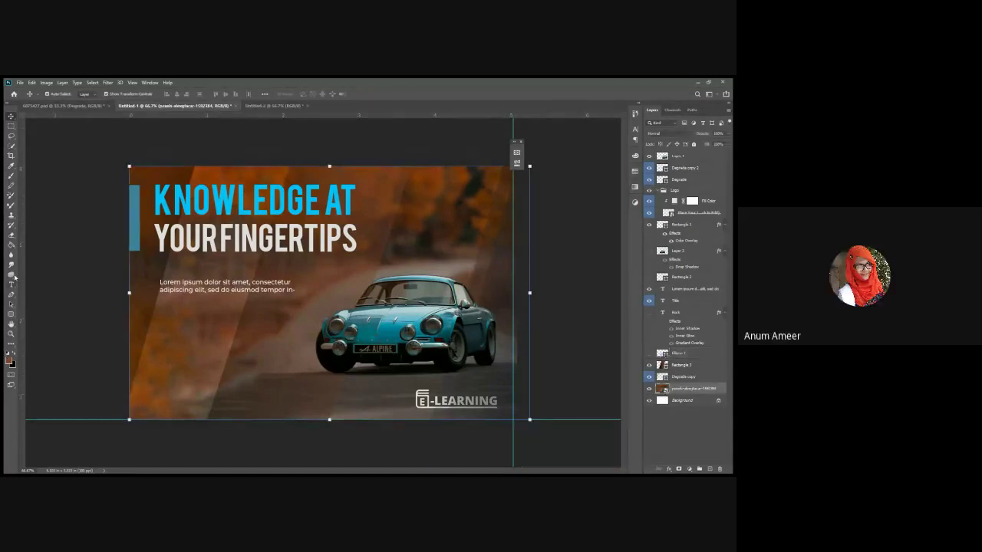
left_click(12, 275)
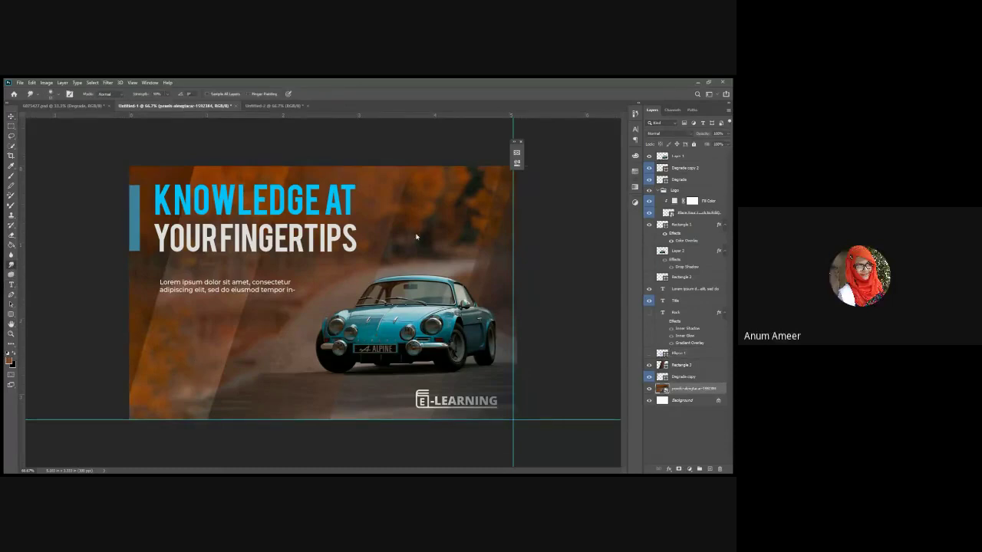